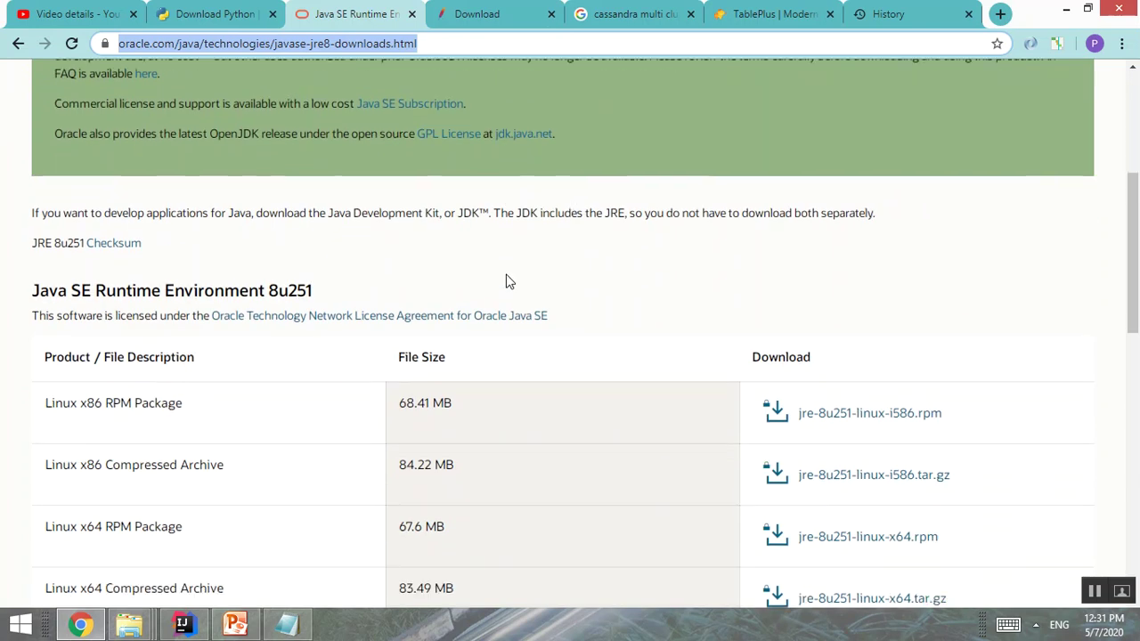
# Review the Windows x64 JRE 8u251 downloads on the Oracle page and the active Python releases on python.org
pyautogui.scroll(-5, 506, 282)
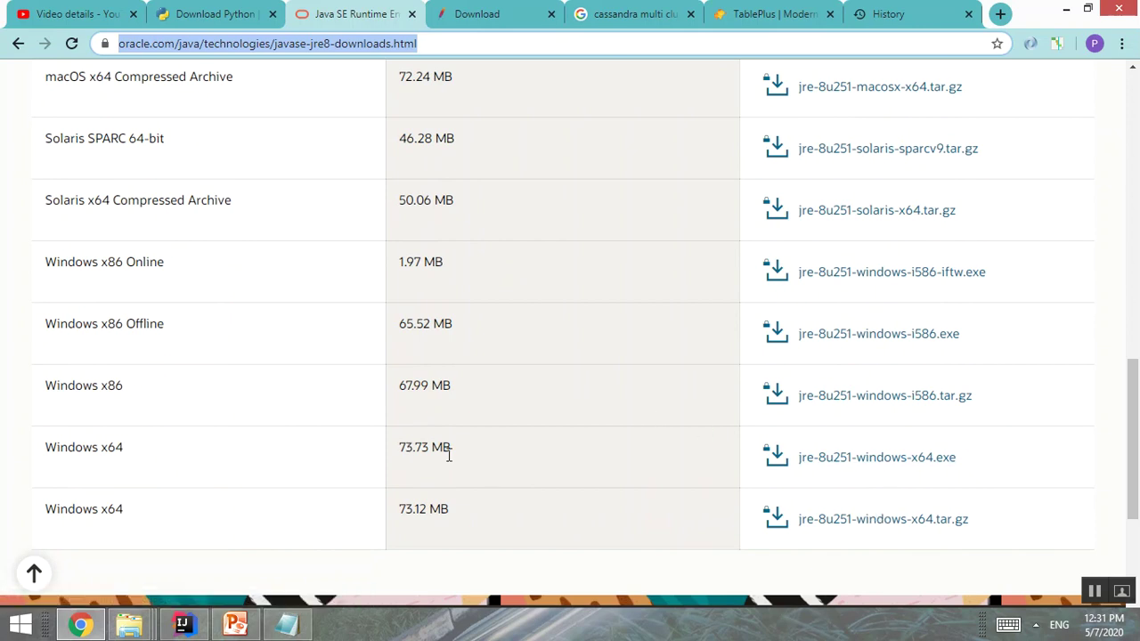
pyautogui.scroll(-3, 447, 453)
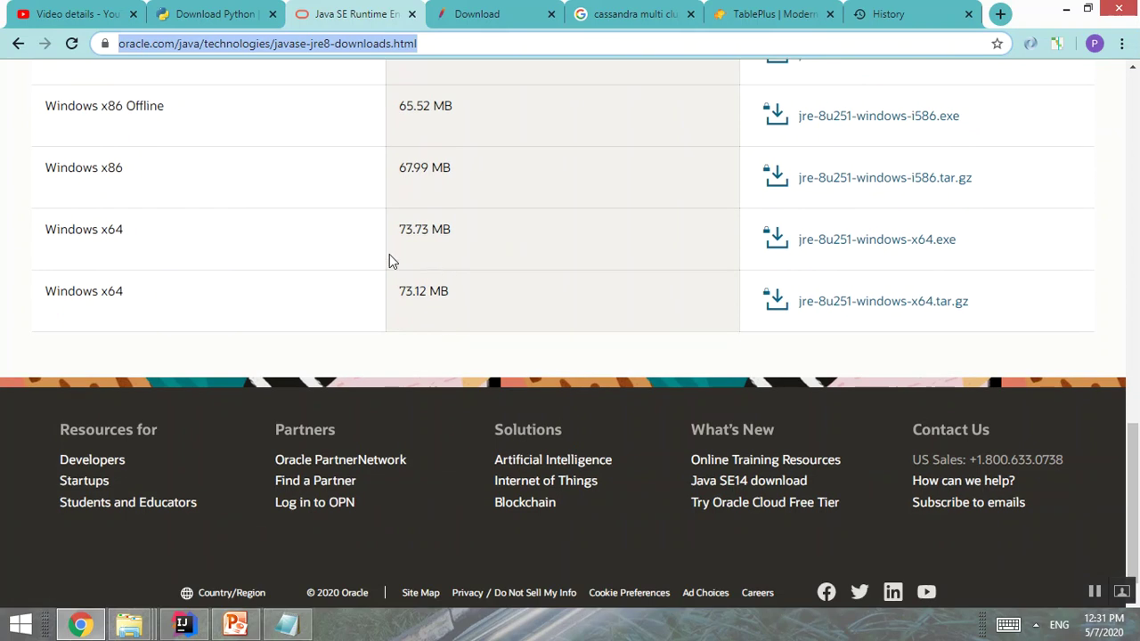
pyautogui.click(250, 11)
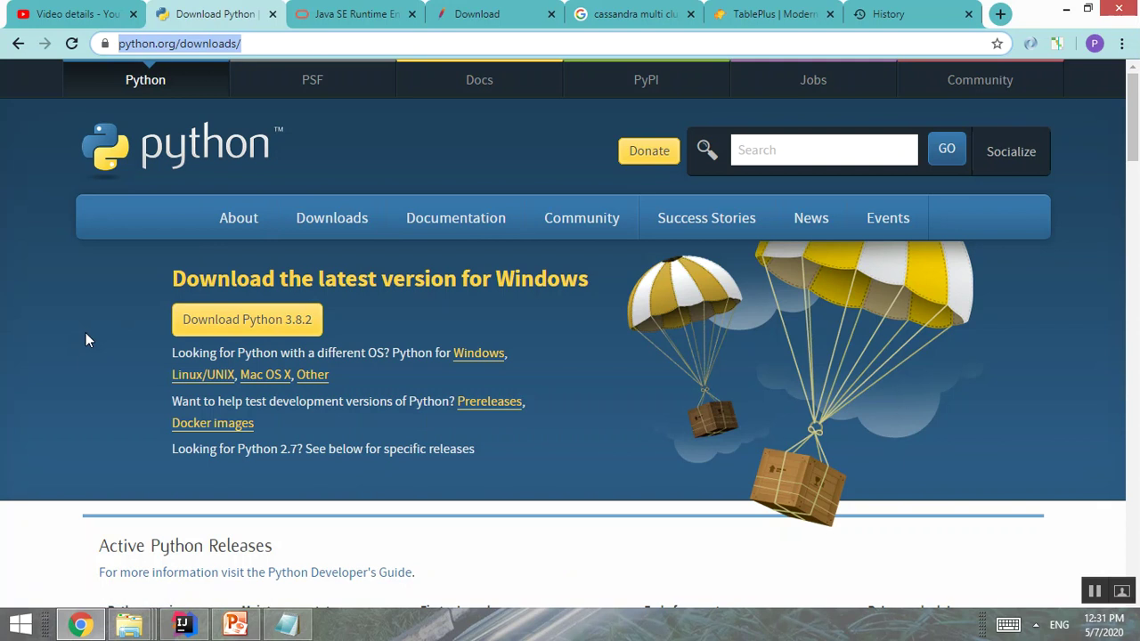
pyautogui.scroll(-1, 85, 338)
pyautogui.scroll(-1, 85, 339)
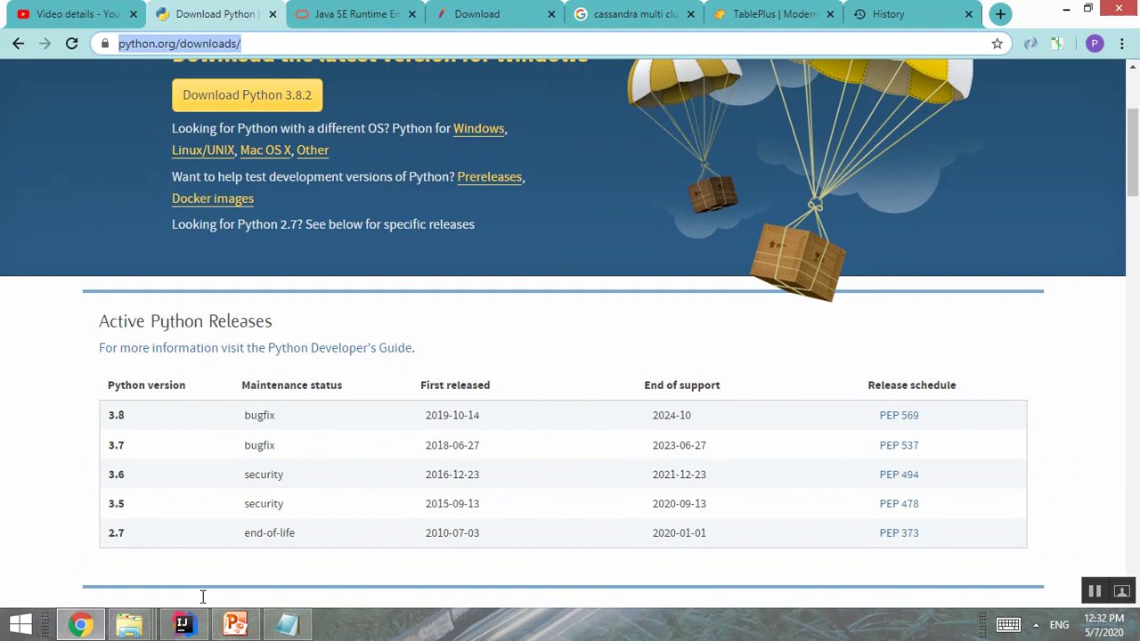
# Search Windows for "edit env" and open the environment variables editor for the current account
pyautogui.click(7, 634)
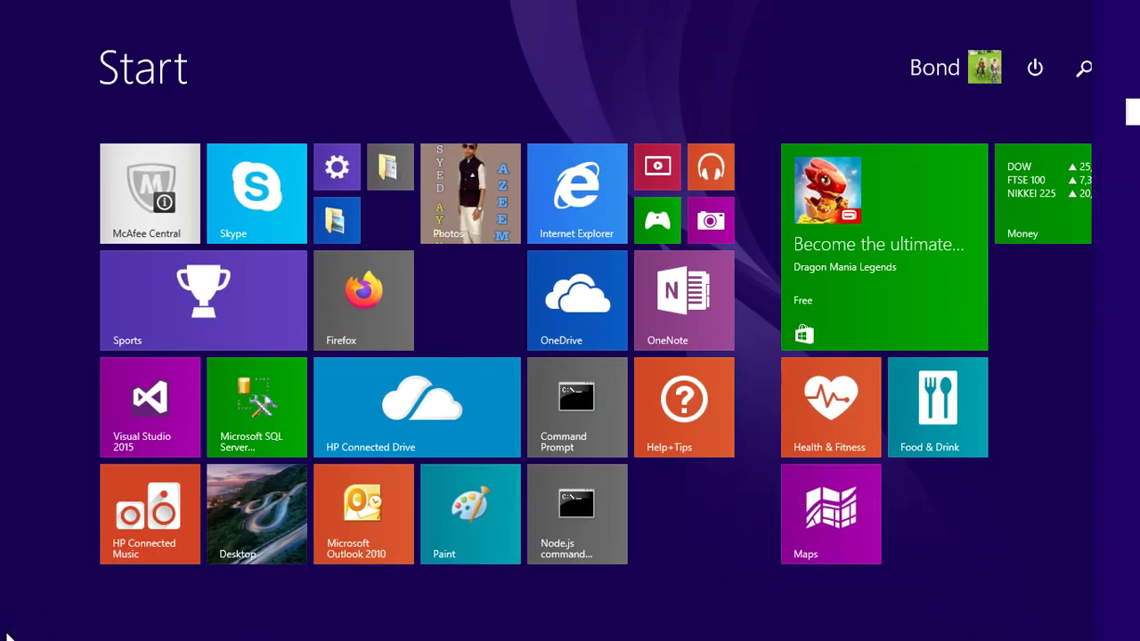
pyautogui.write('edit en')
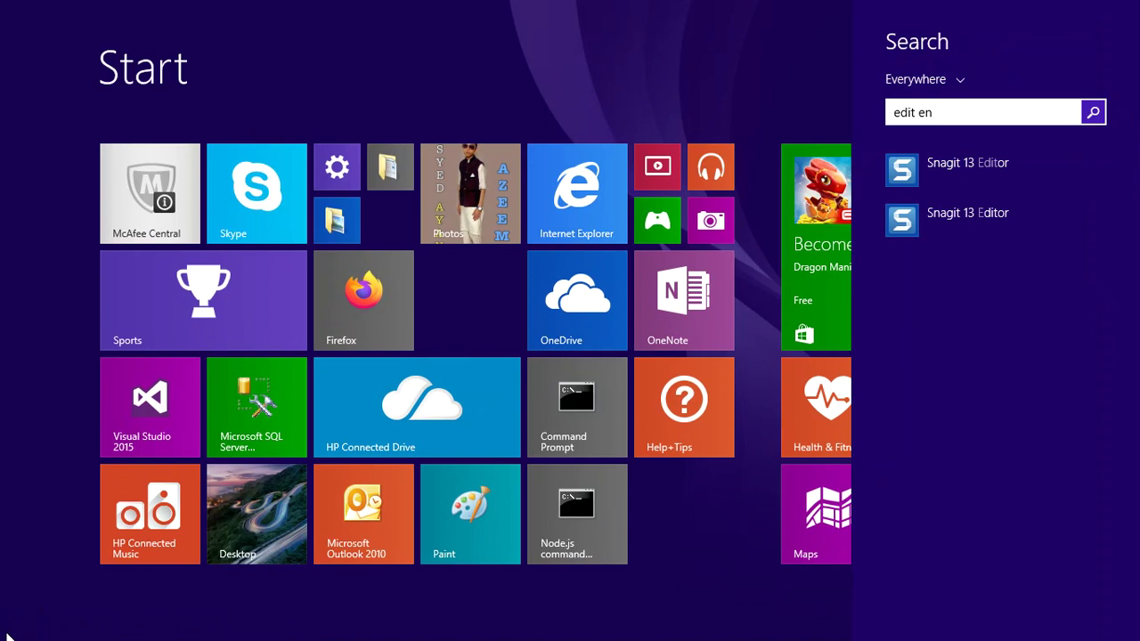
pyautogui.write('v')
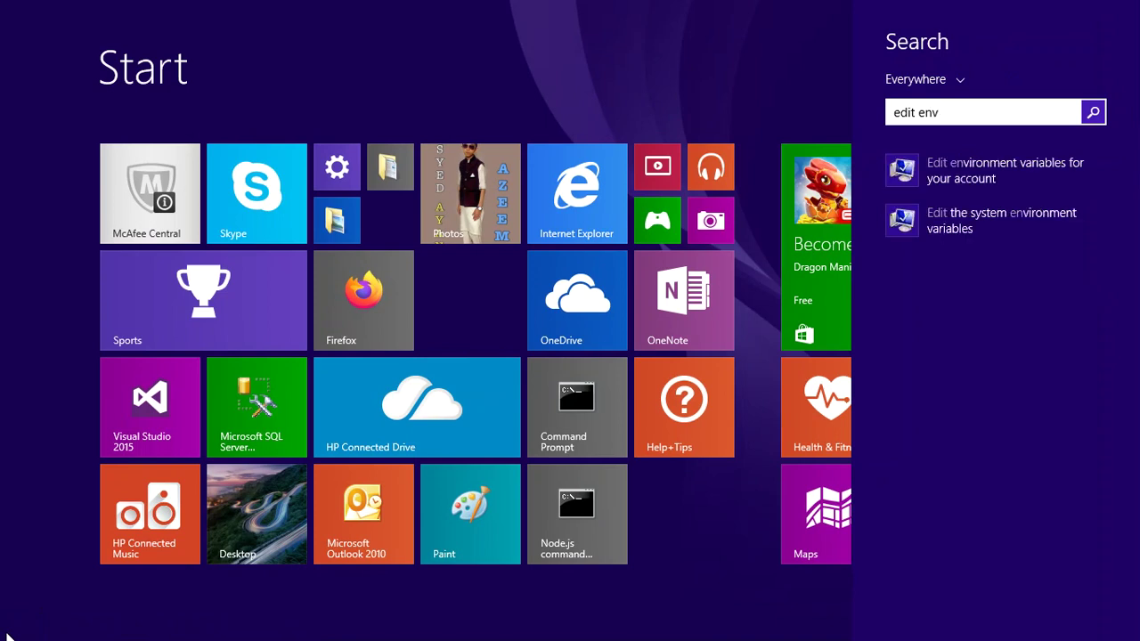
pyautogui.click(947, 164)
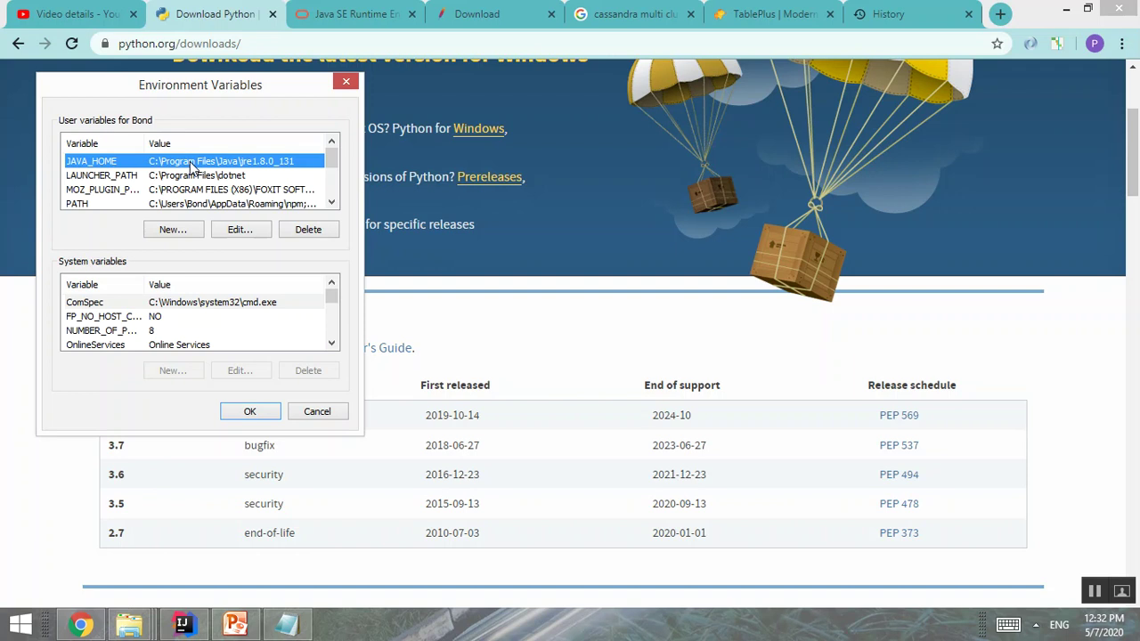
# Inspect the name and value of the JAVA_HOME user variable, leaving it unchanged
pyautogui.click(239, 230)
pyautogui.click(230, 192)
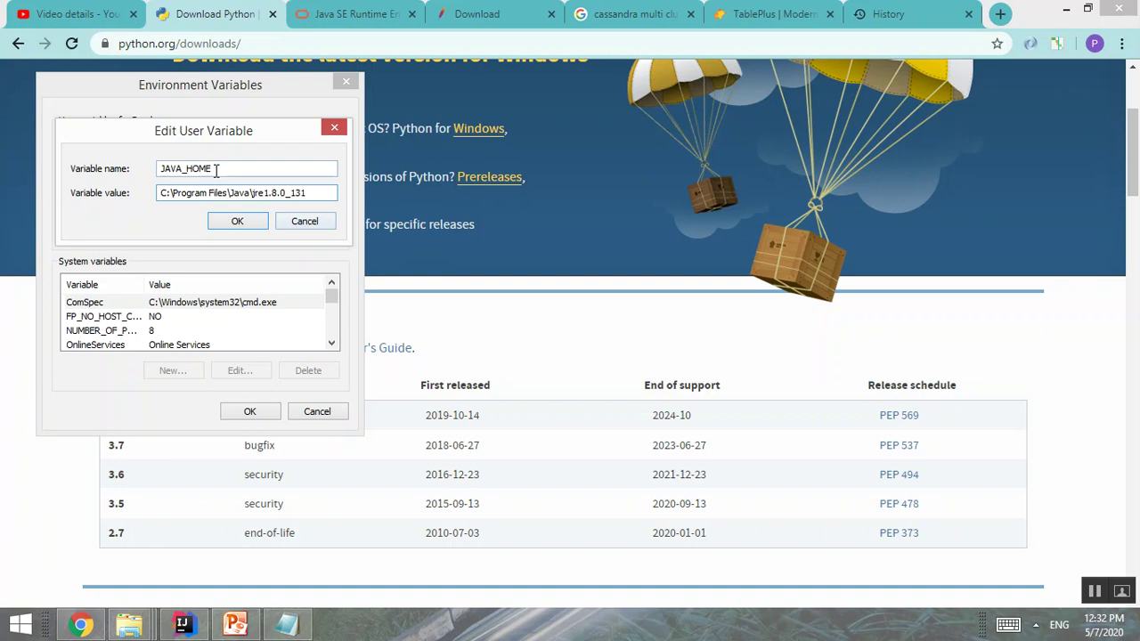
pyautogui.click(303, 221)
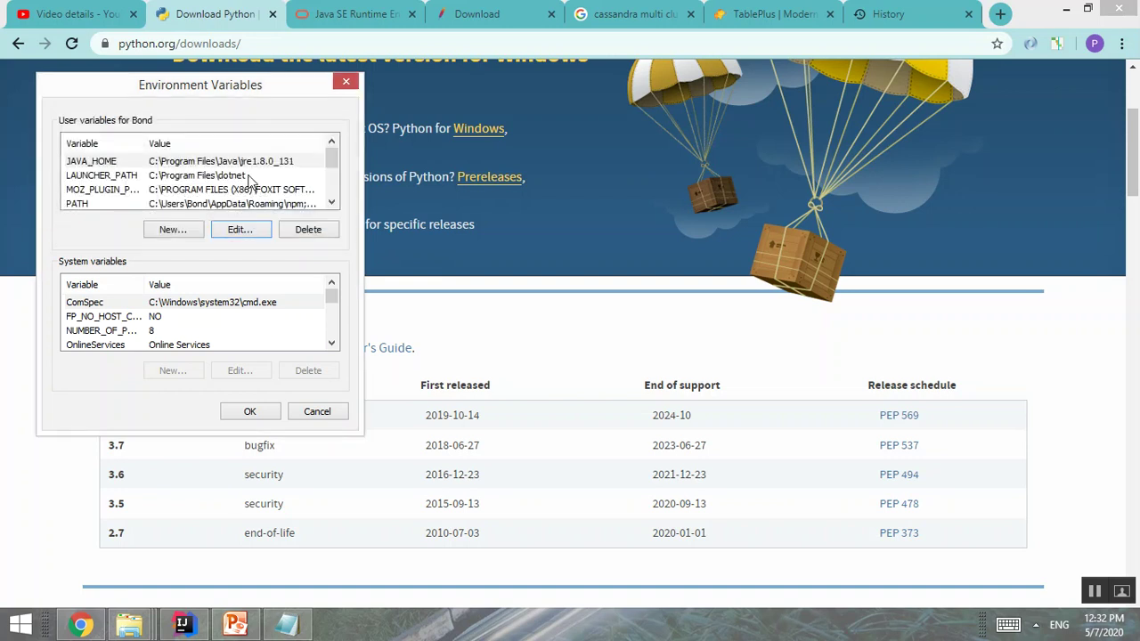
# Remove the %CASSANDRA_HOME%\bin entry from the PATH user variable, keeping the entries separated by a semicolon, and save the environment variables
pyautogui.doubleClick(296, 204)
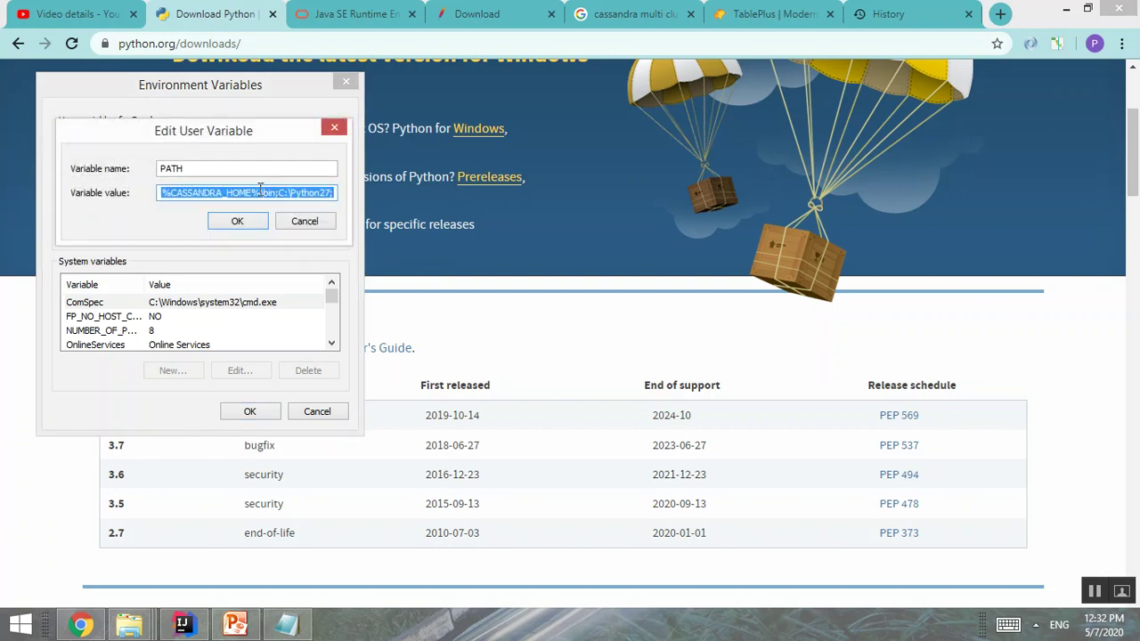
pyautogui.click(260, 191)
pyautogui.press('Left')
pyautogui.press('Left')
pyautogui.press('Left')
pyautogui.press('Left')
pyautogui.press('Left')
pyautogui.press('Left')
pyautogui.press('Left')
pyautogui.press('Left')
pyautogui.press('Left')
pyautogui.press('Left')
pyautogui.press('Left')
pyautogui.press('Left')
pyautogui.press('Left')
pyautogui.press('Left')
pyautogui.press('Left')
pyautogui.press('Left')
pyautogui.press('Left')
pyautogui.press('Left')
pyautogui.press('Left')
pyautogui.press('Left')
pyautogui.press('Left')
pyautogui.press('Left')
pyautogui.press('Left')
pyautogui.press('Left')
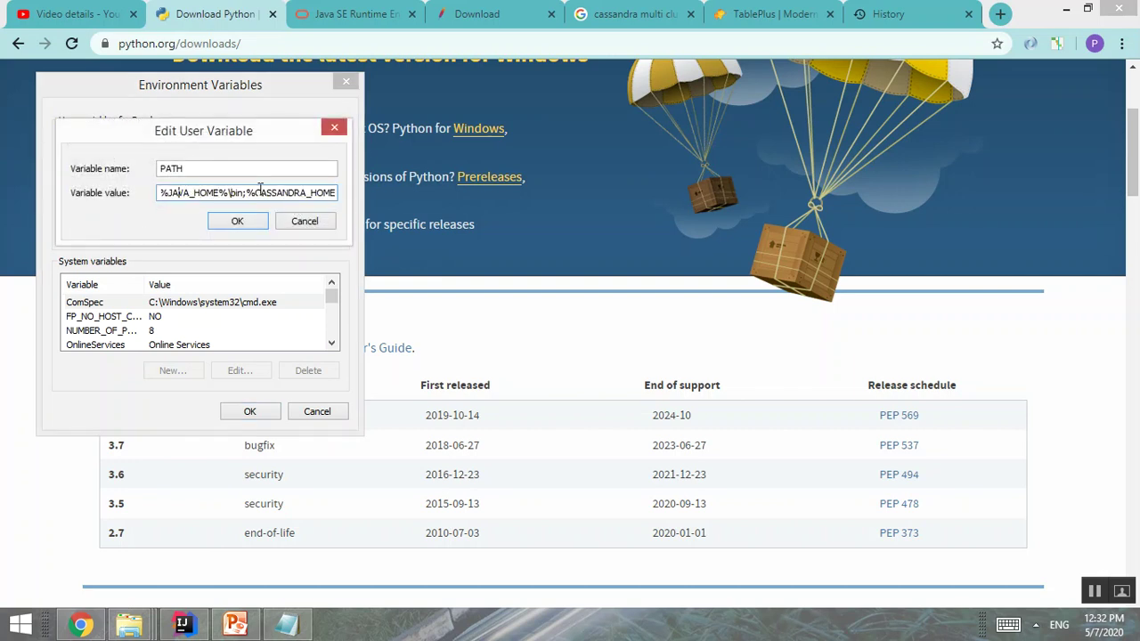
pyautogui.press('Right')
pyautogui.press('Right')
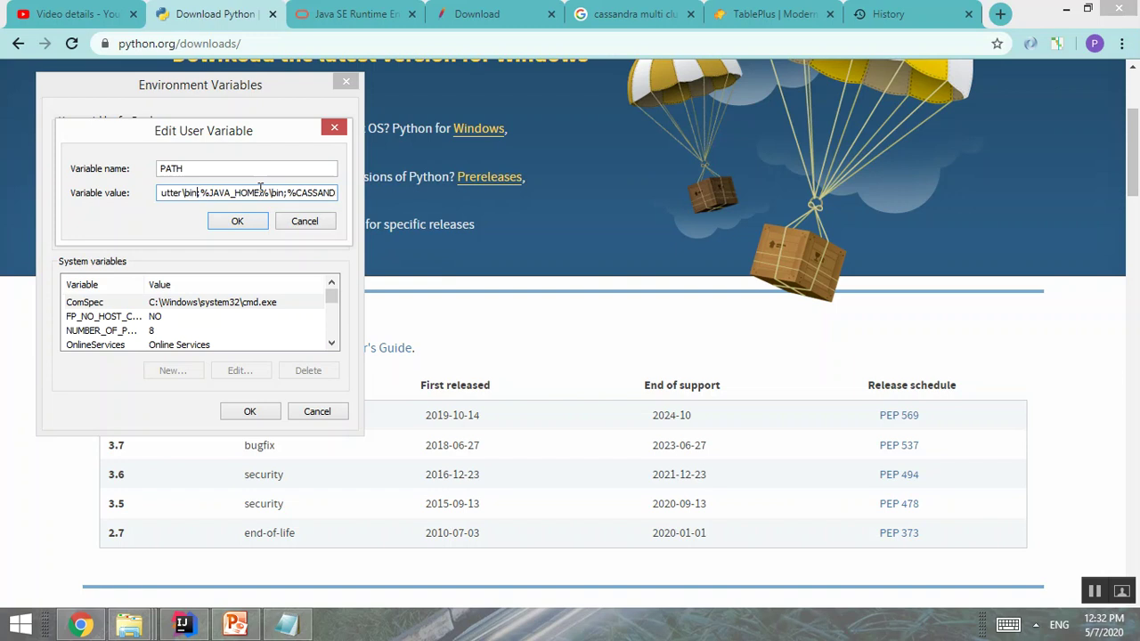
pyautogui.press('Right')
pyautogui.press('Right')
pyautogui.press('Right')
pyautogui.press('Right')
pyautogui.press('Right')
pyautogui.press('Right')
pyautogui.press('Right')
pyautogui.press('Right')
pyautogui.press('Right')
pyautogui.press('Right')
pyautogui.press('Right')
pyautogui.press('Right')
pyautogui.press('Right')
pyautogui.press('Right')
pyautogui.press('Right')
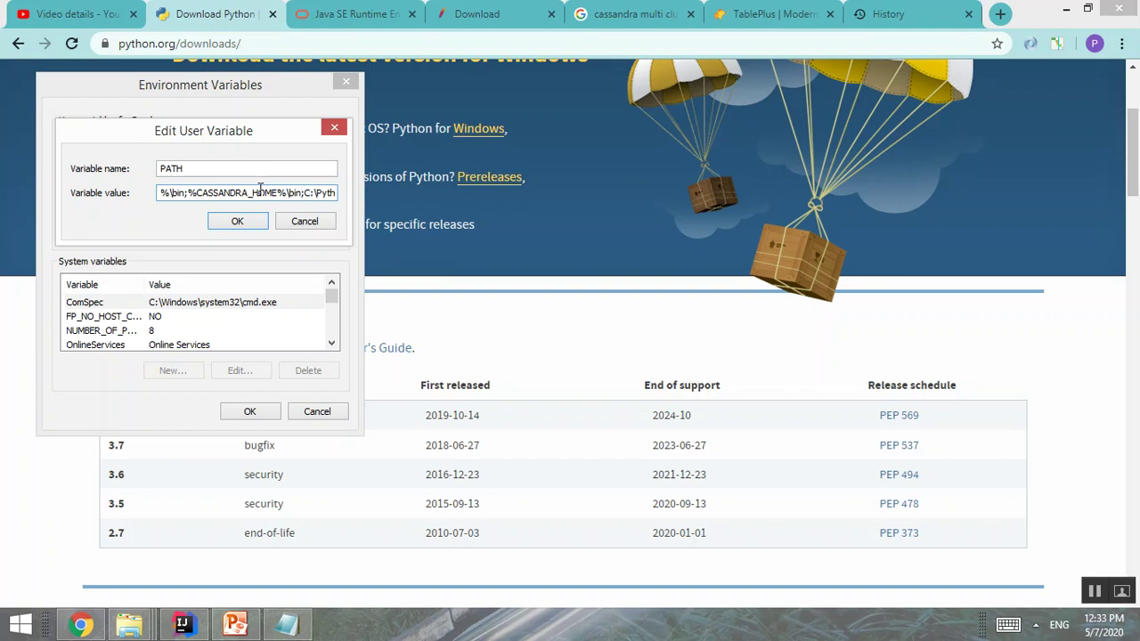
pyautogui.press('BackSpace')
pyautogui.press('BackSpace')
pyautogui.press('BackSpace')
pyautogui.press('BackSpace')
pyautogui.press('BackSpace')
pyautogui.press('BackSpace')
pyautogui.press('BackSpace')
pyautogui.press('BackSpace')
pyautogui.press('BackSpace')
pyautogui.press('BackSpace')
pyautogui.press('BackSpace')
pyautogui.press('BackSpace')
pyautogui.press('BackSpace')
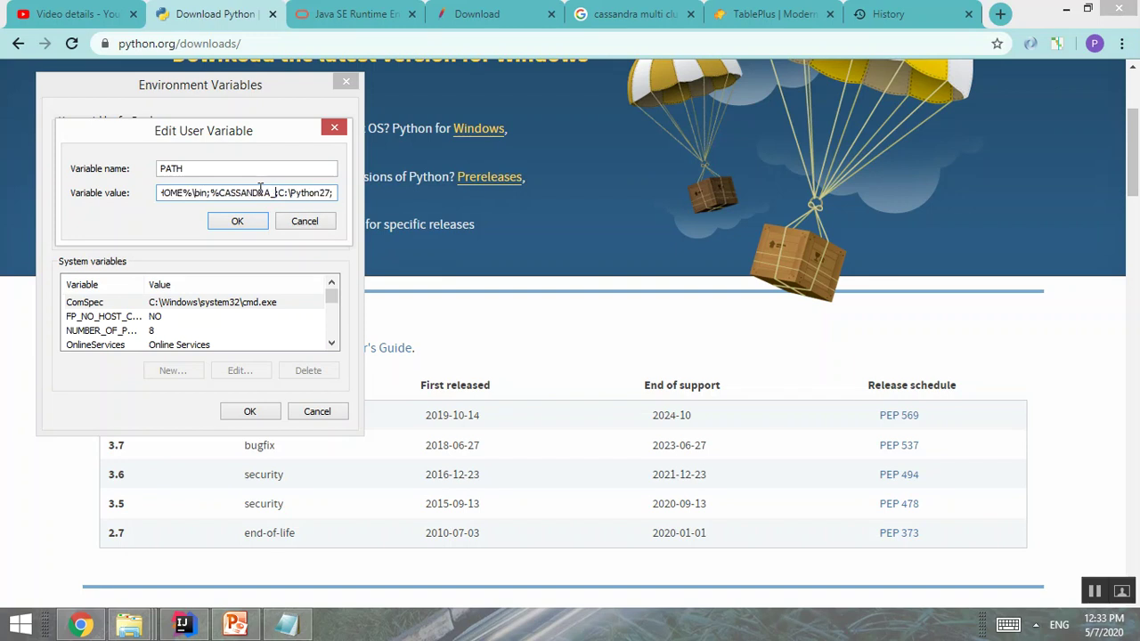
pyautogui.press('BackSpace')
pyautogui.press('BackSpace')
pyautogui.press('BackSpace')
pyautogui.press('BackSpace')
pyautogui.press('BackSpace')
pyautogui.press('BackSpace')
pyautogui.press('BackSpace')
pyautogui.press('BackSpace')
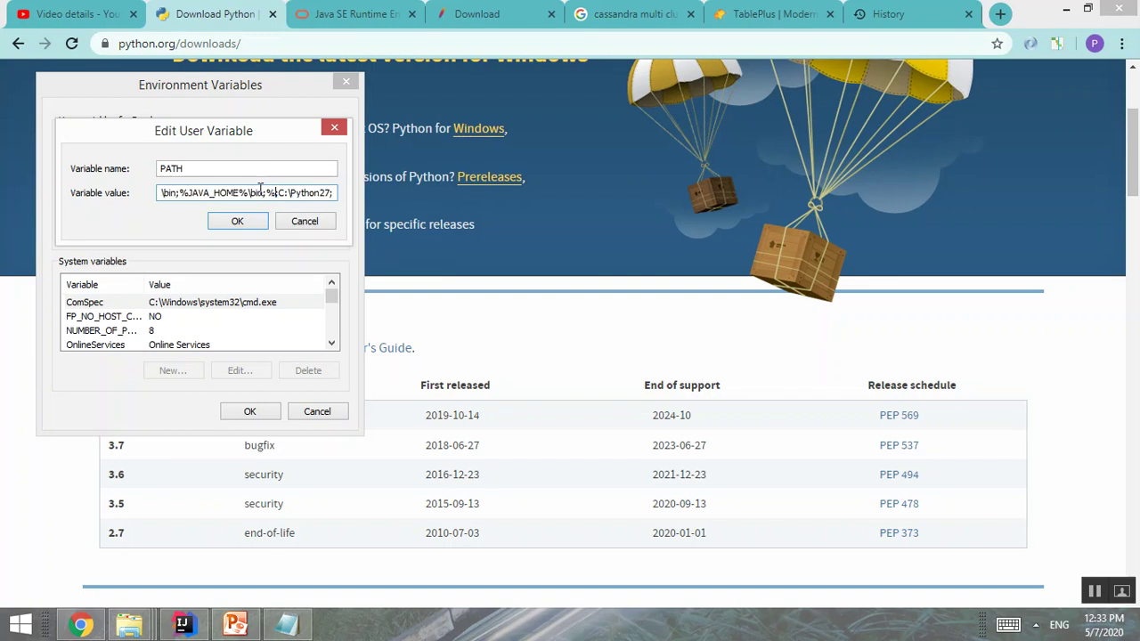
pyautogui.press('BackSpace')
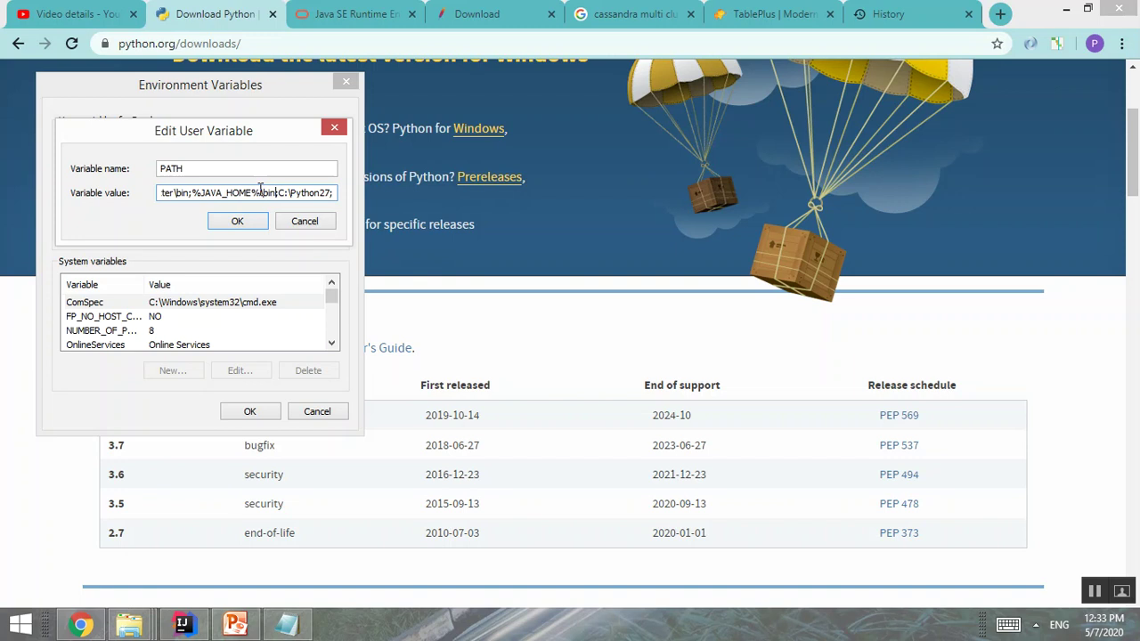
pyautogui.write(';')
pyautogui.click(252, 226)
pyautogui.click(253, 412)
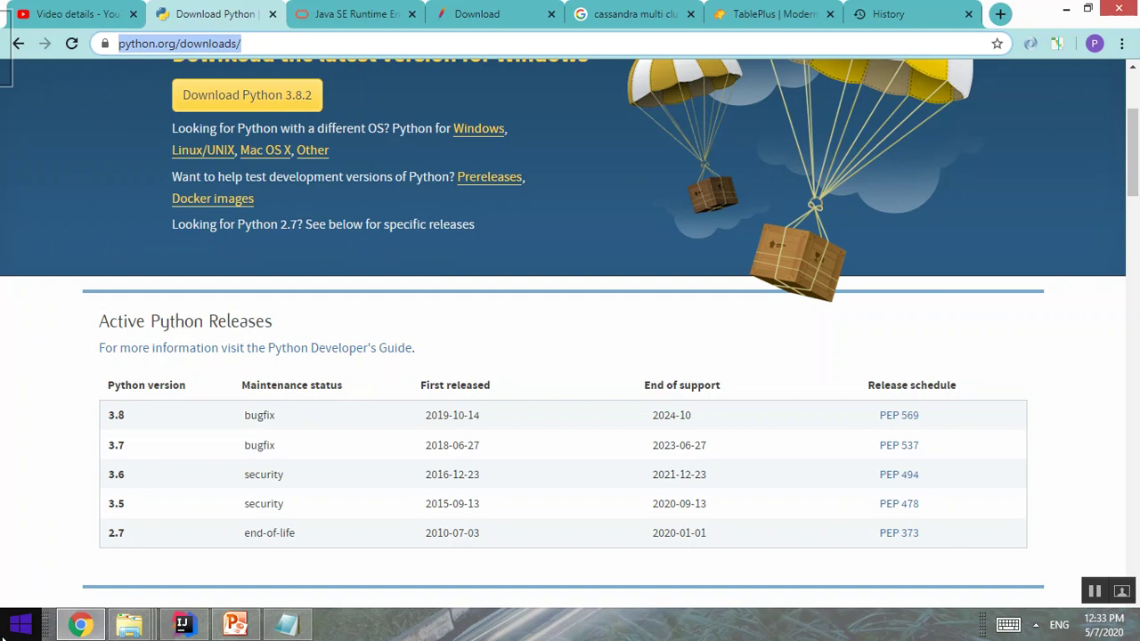
# Start Command Prompt as administrator and check the installed Java version with java -version
pyautogui.click(20, 624)
pyautogui.rightClick(581, 392)
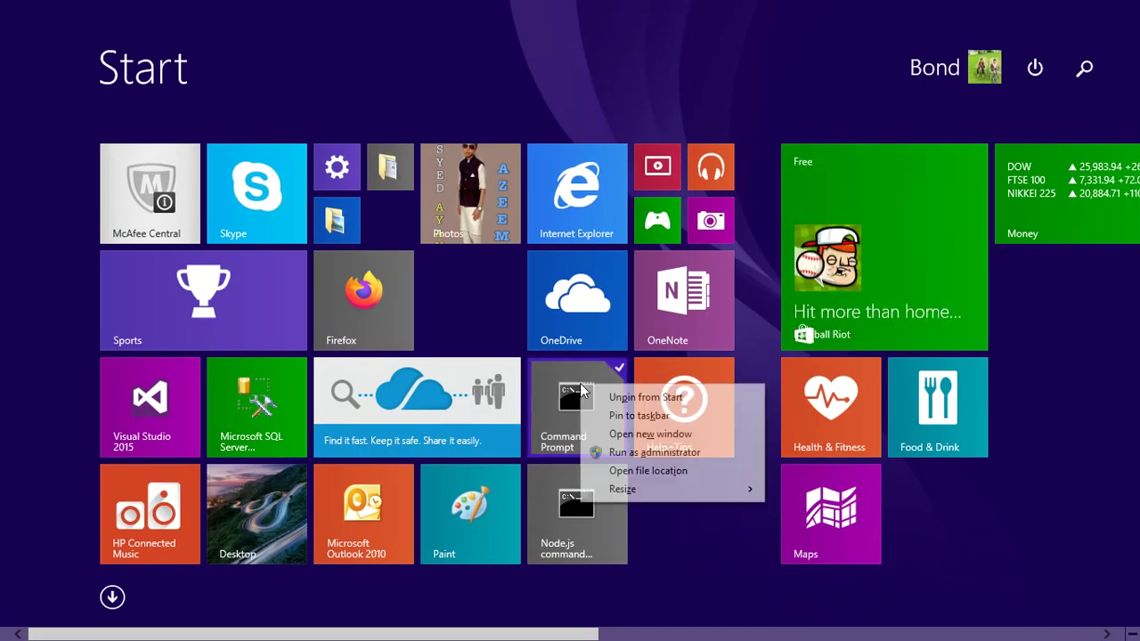
pyautogui.click(614, 451)
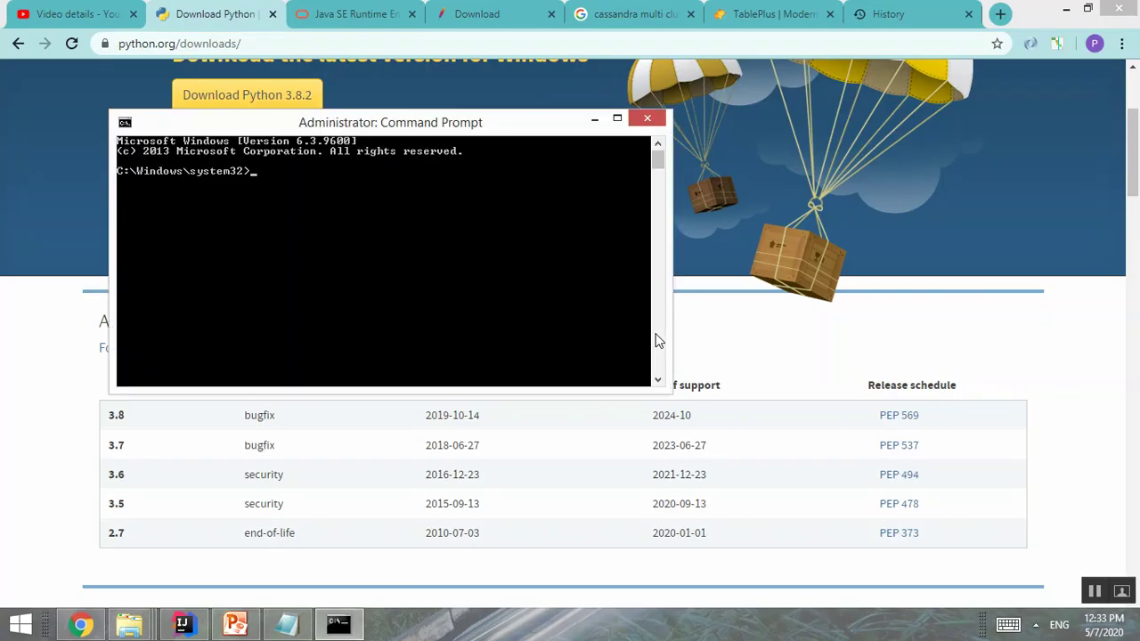
pyautogui.write('java -version')
pyautogui.press('Return')
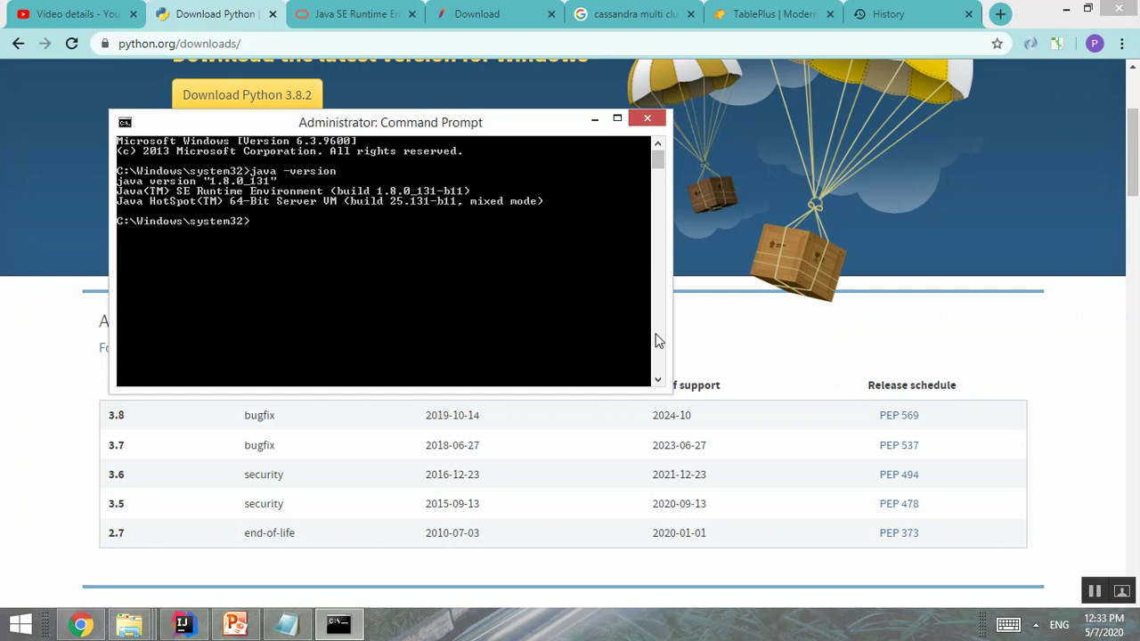
# Launch the Python interpreter with the python command and exit back to the command line
pyautogui.write('ython')
pyautogui.press('Return')
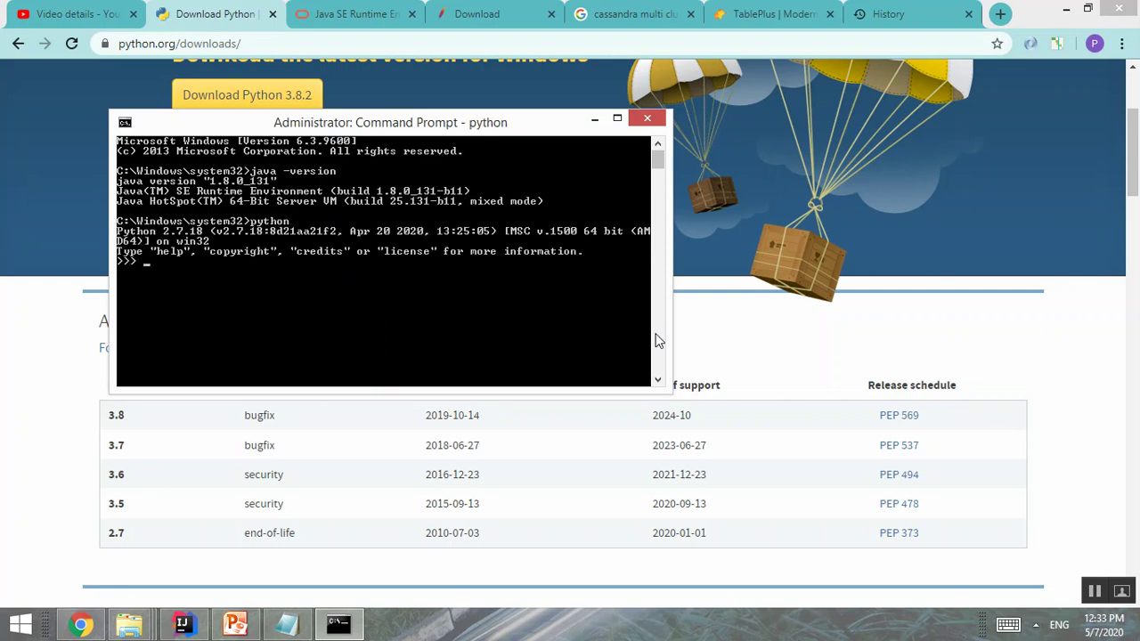
pyautogui.hotkey('ctrl', 'c')
# Try to query the Python version with python -verison
pyautogui.write('python')
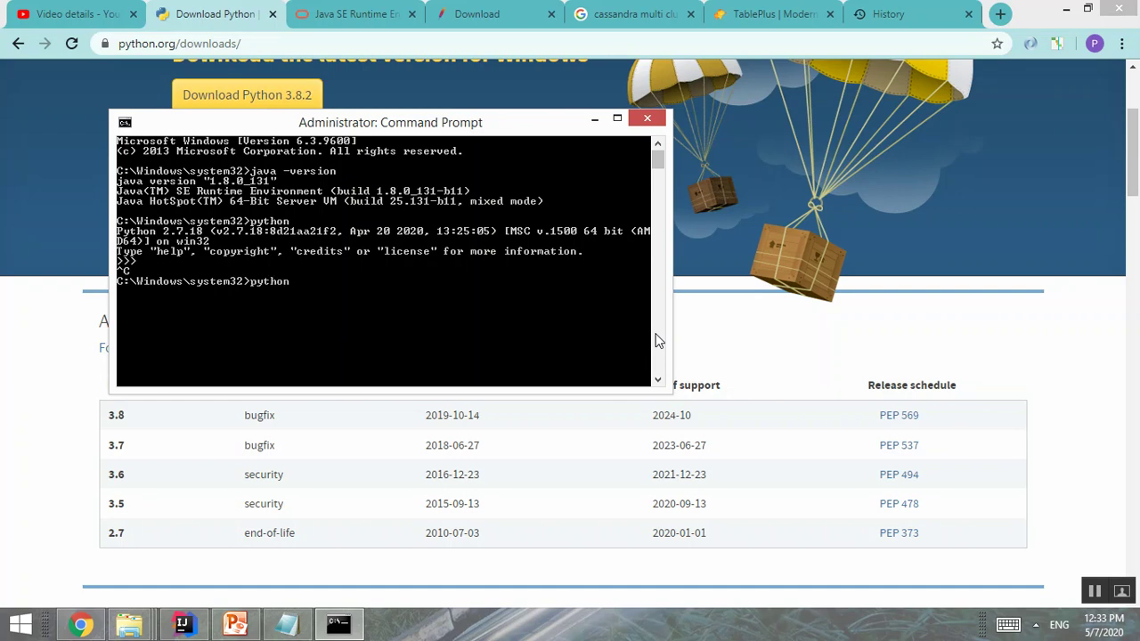
pyautogui.write(' -verison')
pyautogui.press('Return')
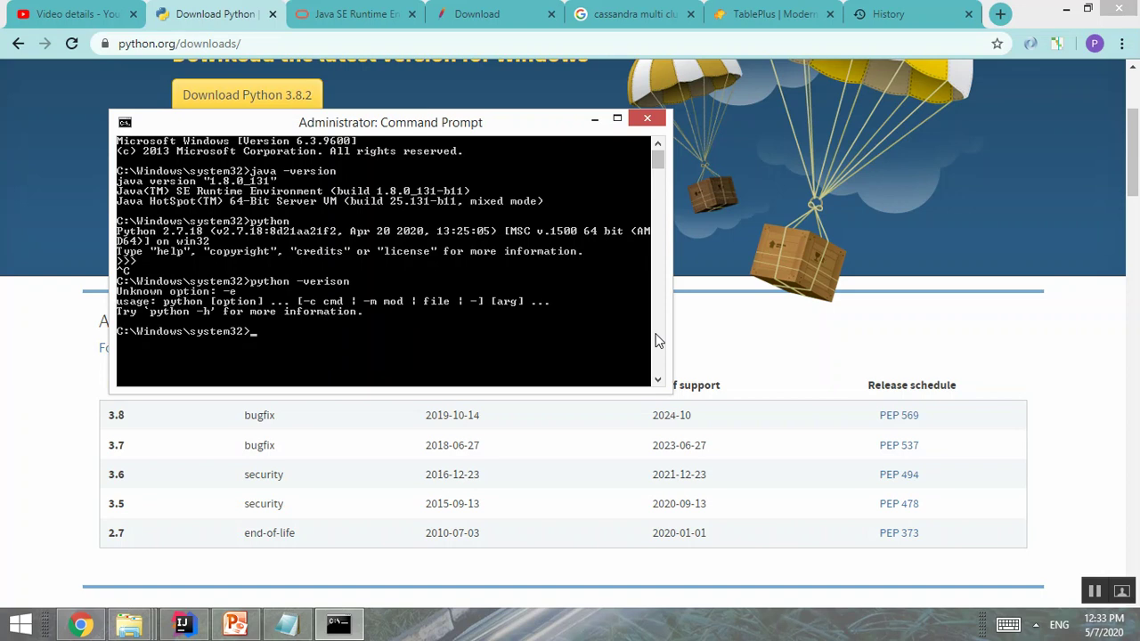
# Check the installed Python version with python --version
pyautogui.write('python')
pyautogui.write(' --versio')
pyautogui.write('n')
pyautogui.press('Return')
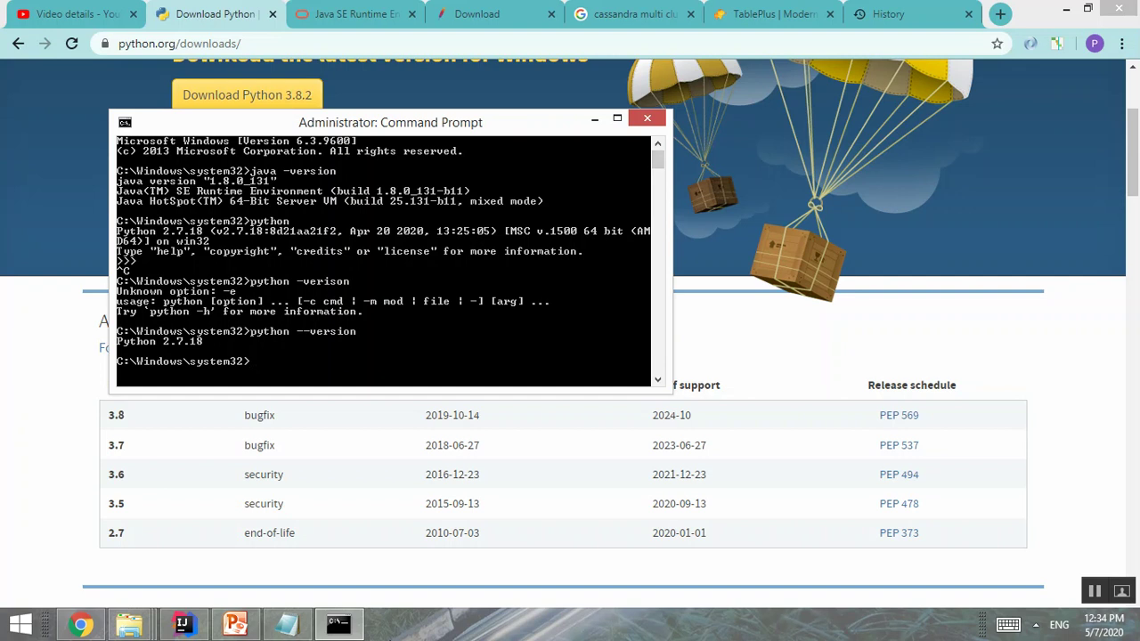
# Switch to the File Explorer window showing the Cassandra bin folder and open the Downloads folder from there
pyautogui.click(129, 623)
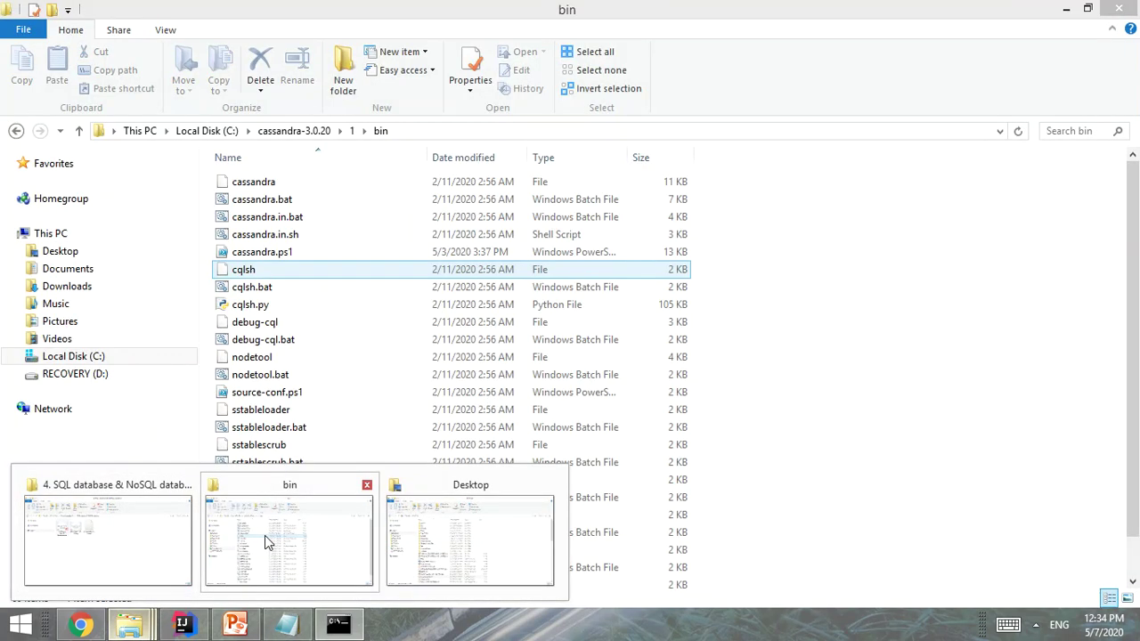
pyautogui.click(264, 535)
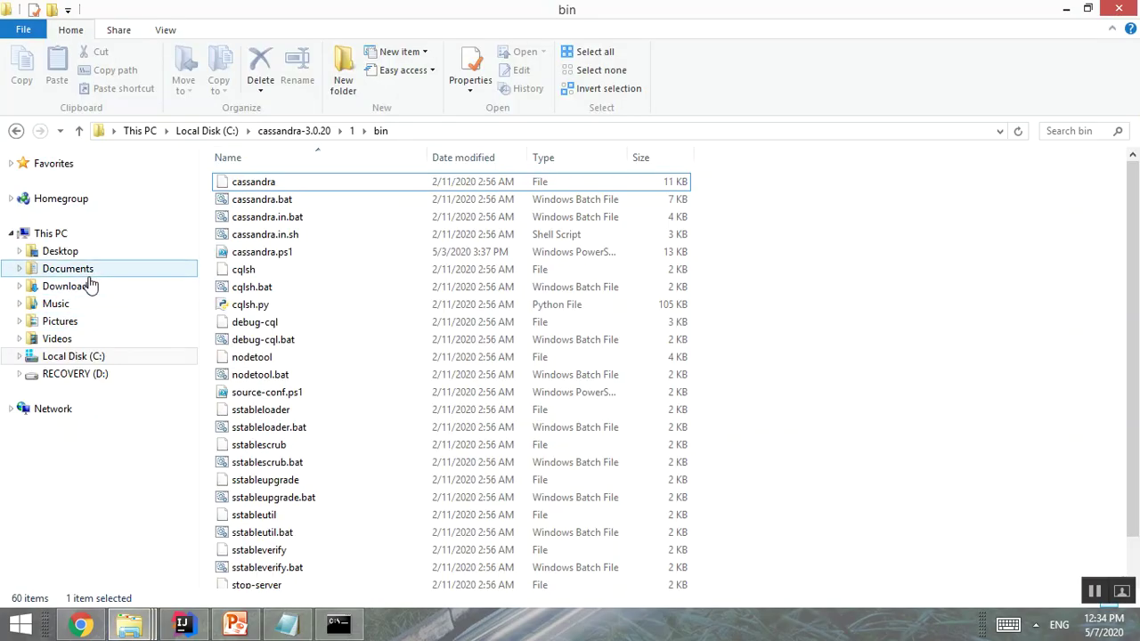
pyautogui.click(67, 285)
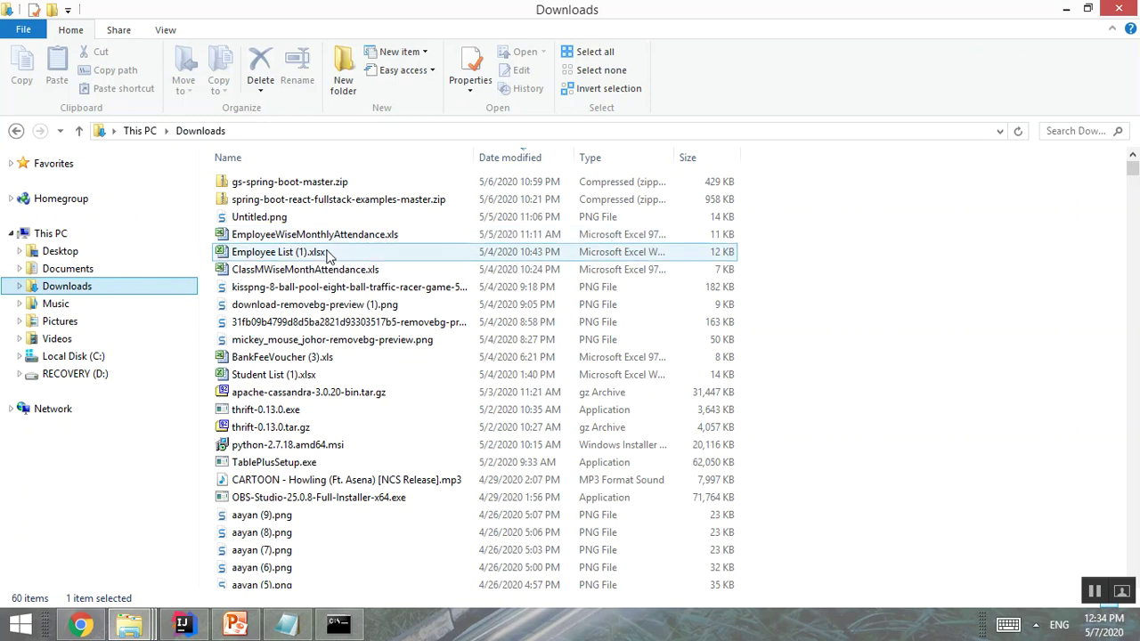
# Look through the Downloads folder for the Cassandra download, jumping through the entries whose names start with c
pyautogui.click(330, 256)
pyautogui.write('ca')
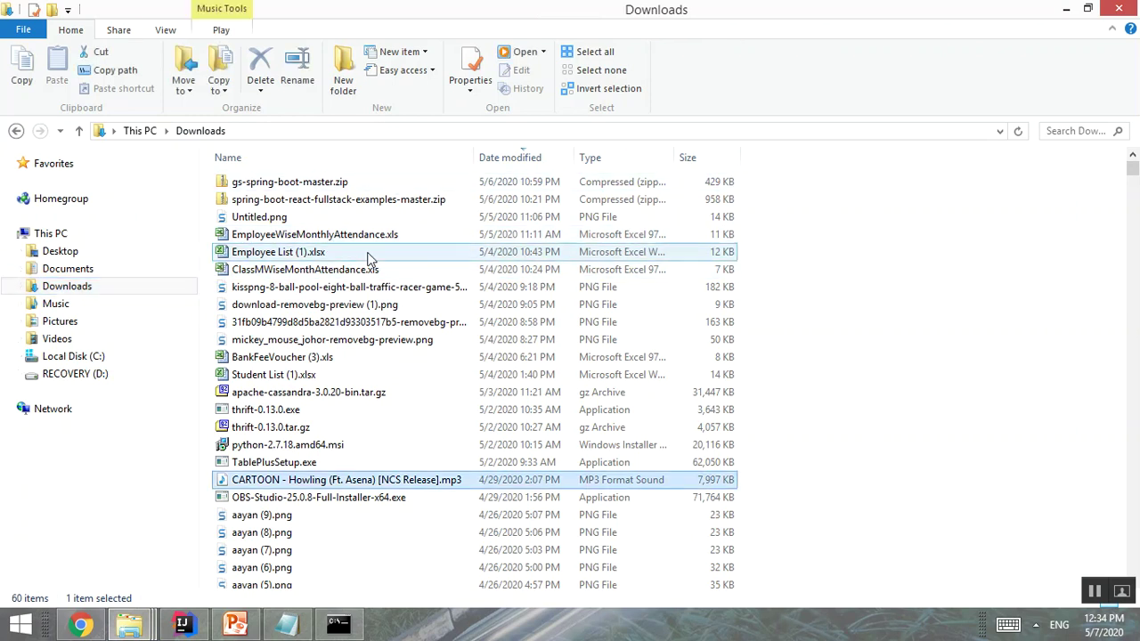
pyautogui.scroll(-4, 365, 269)
pyautogui.press('c')
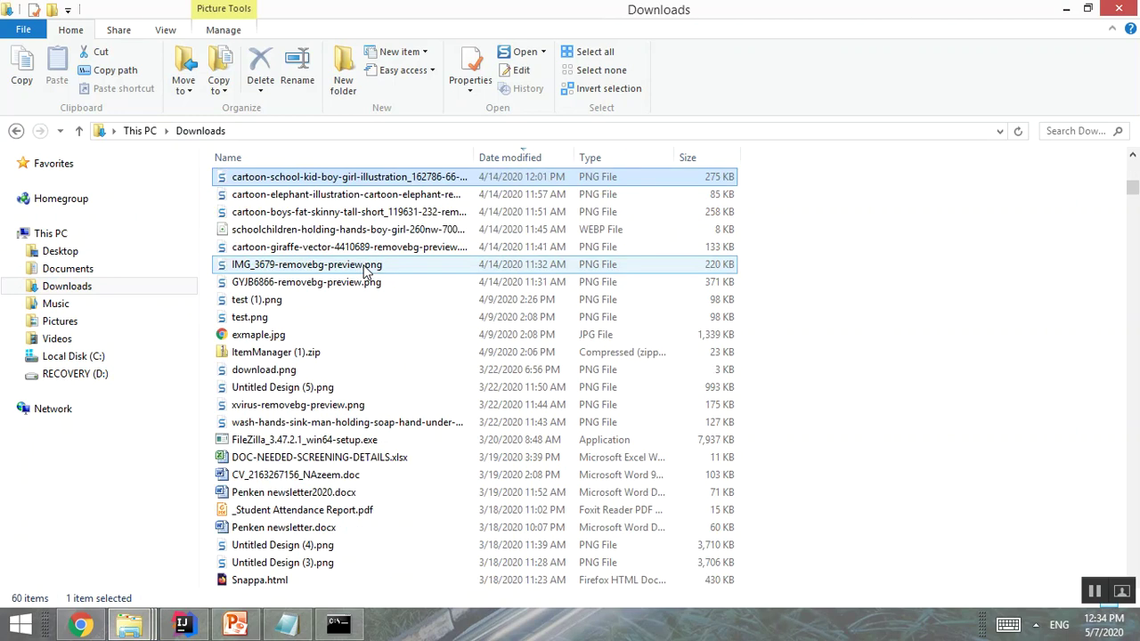
pyautogui.press('c')
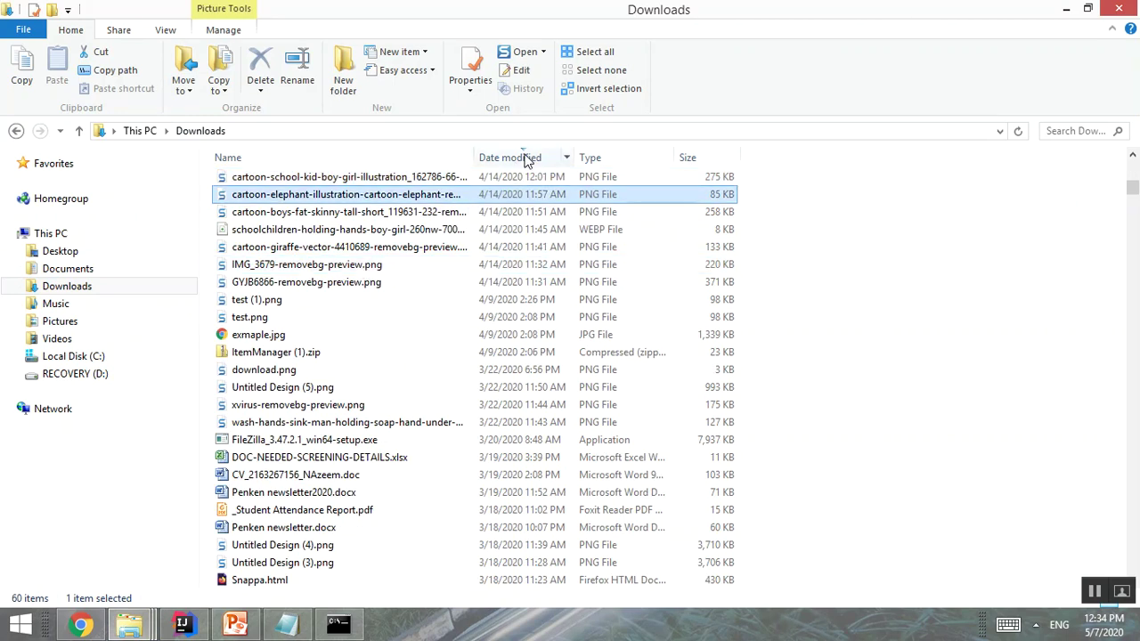
pyautogui.click(285, 424)
pyautogui.press('c')
pyautogui.press('c')
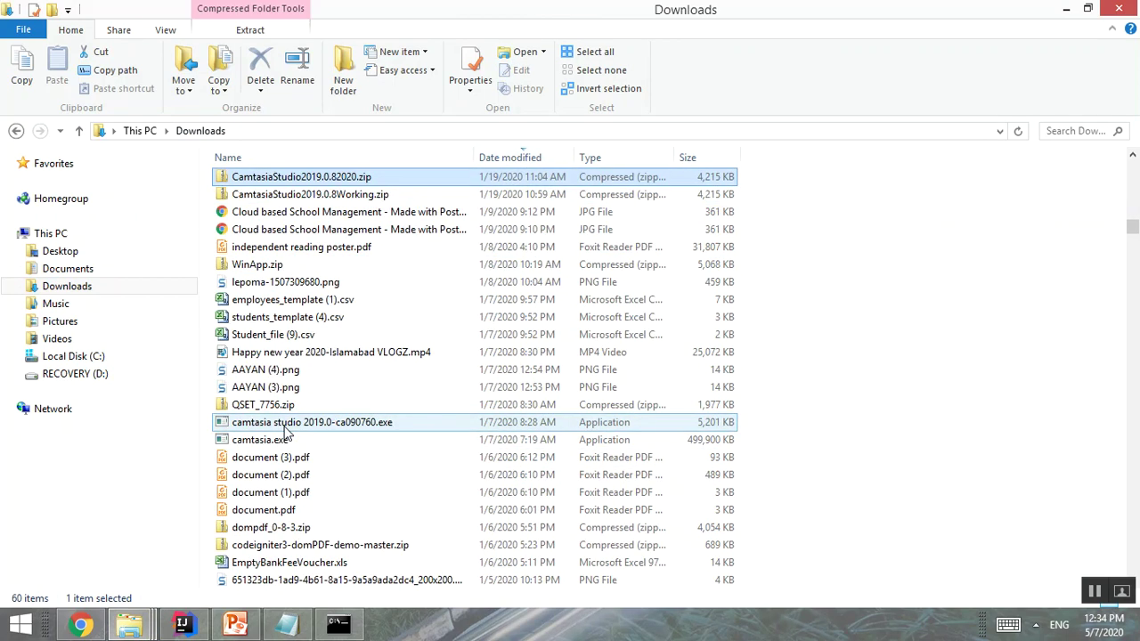
pyautogui.press('c')
pyautogui.press('c')
pyautogui.press('c')
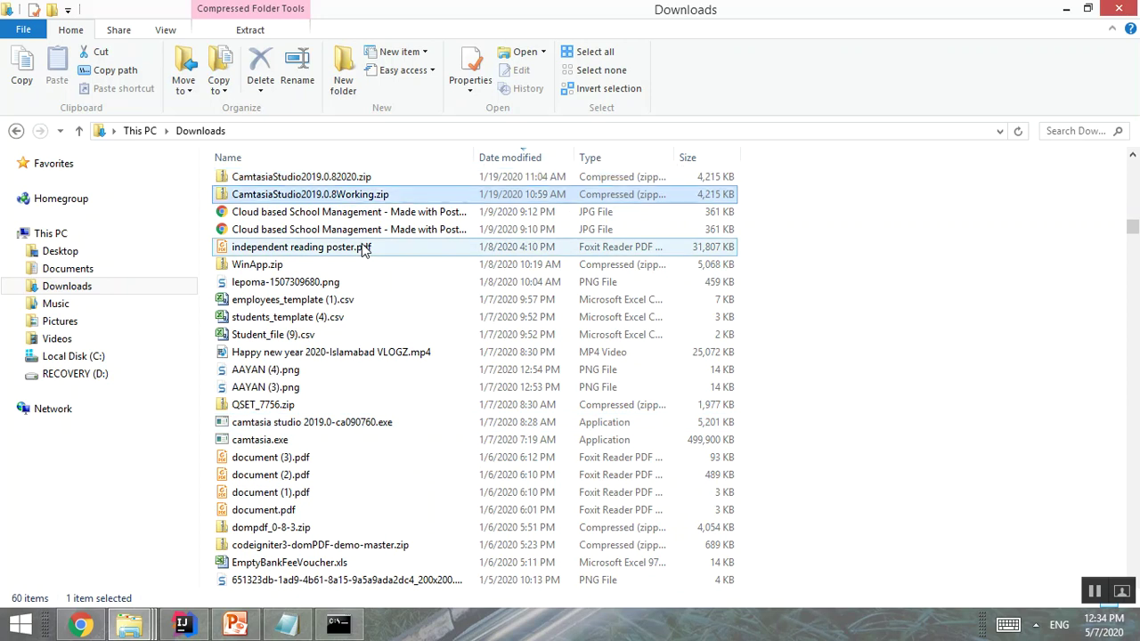
pyautogui.press('c')
pyautogui.press('c')
pyautogui.press('c')
pyautogui.press('c')
pyautogui.press('c')
pyautogui.press('c')
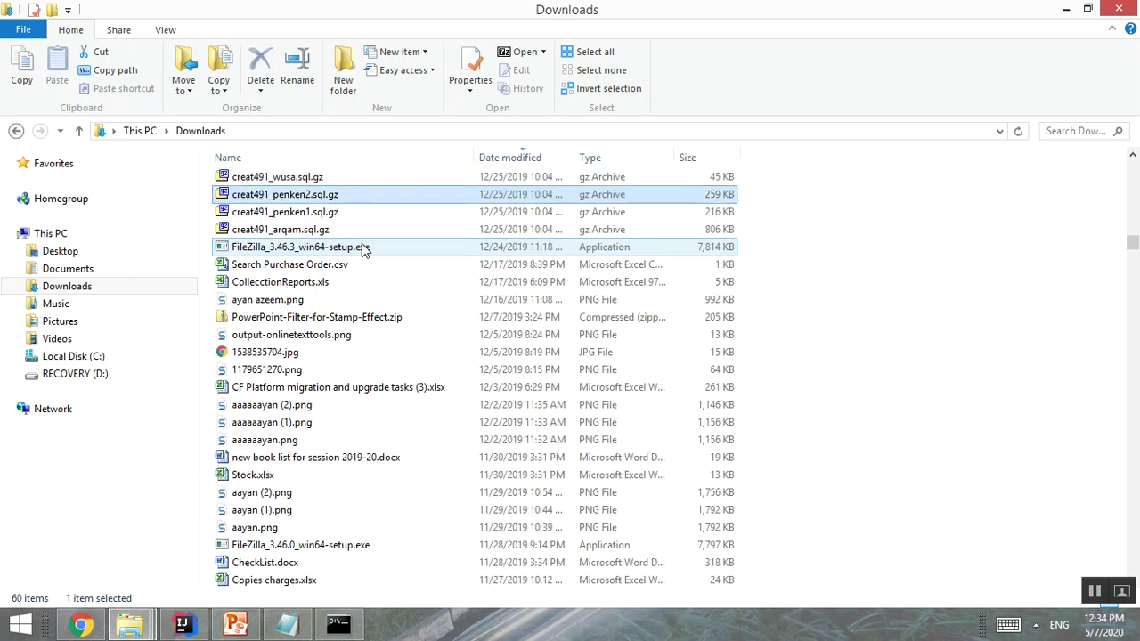
pyautogui.press('c')
pyautogui.press('c')
pyautogui.press('c')
pyautogui.press('c')
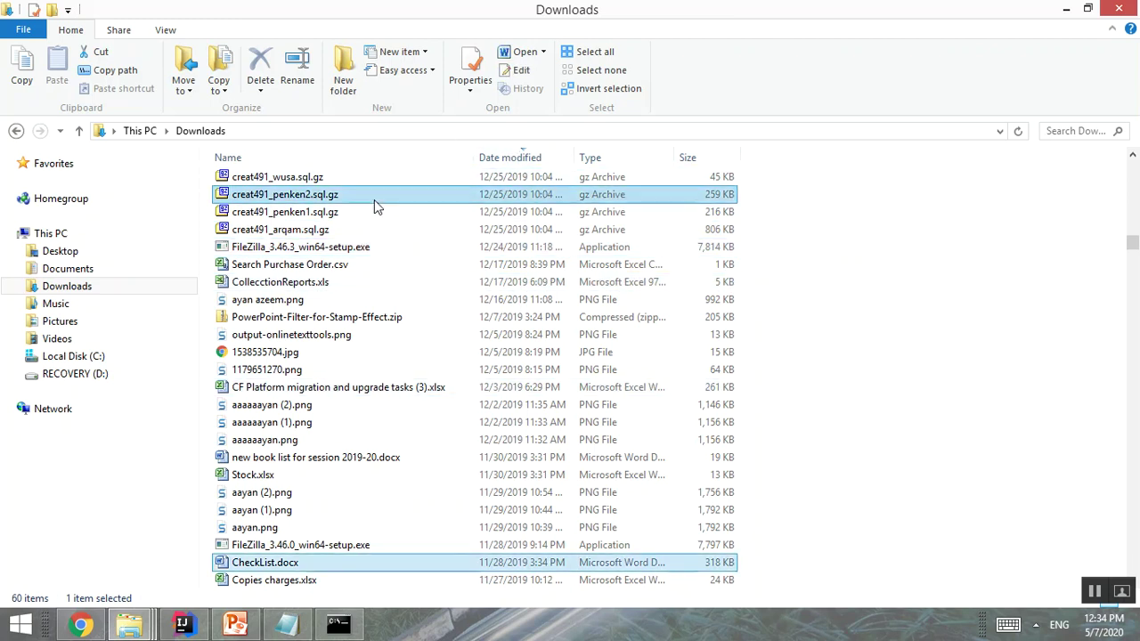
pyautogui.click(374, 200)
pyautogui.press('c')
pyautogui.press('a')
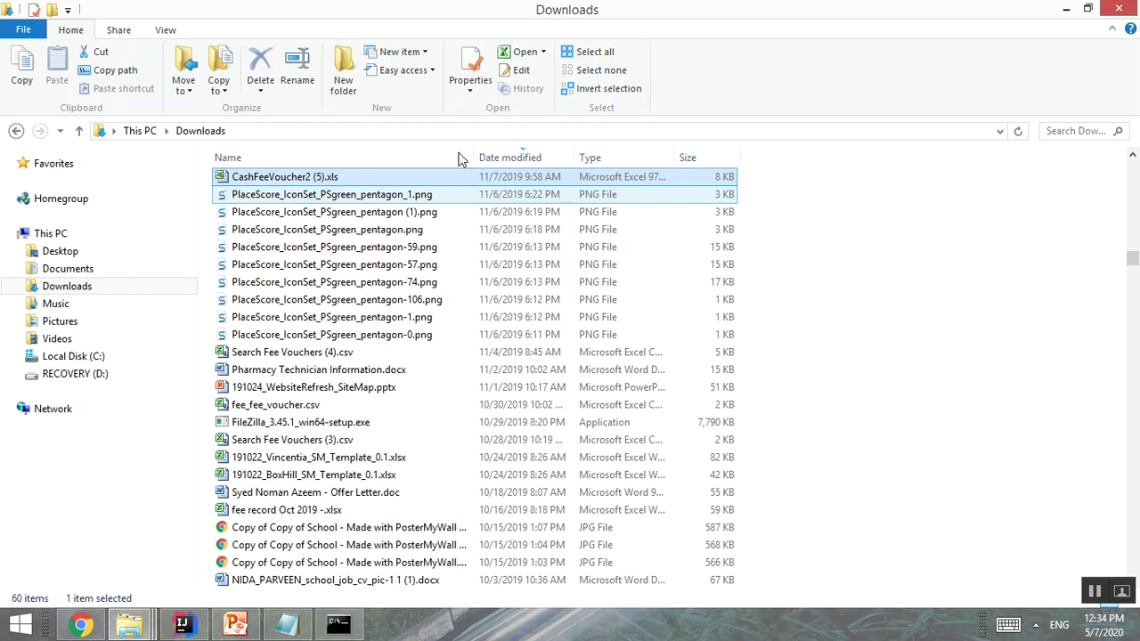
pyautogui.press('g')
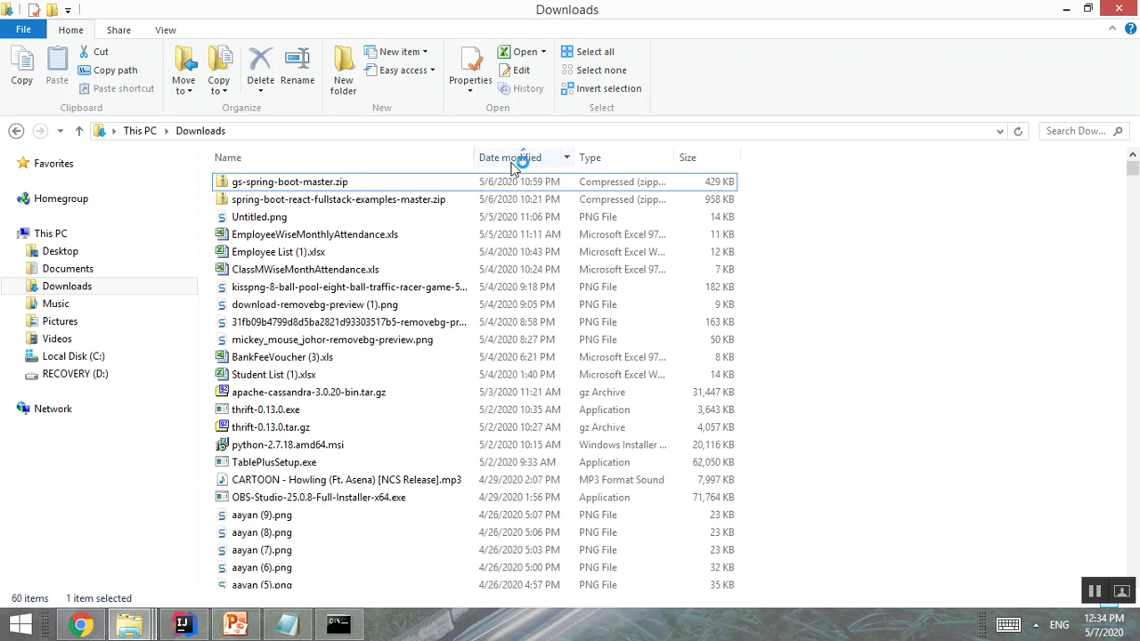
pyautogui.doubleClick(419, 253)
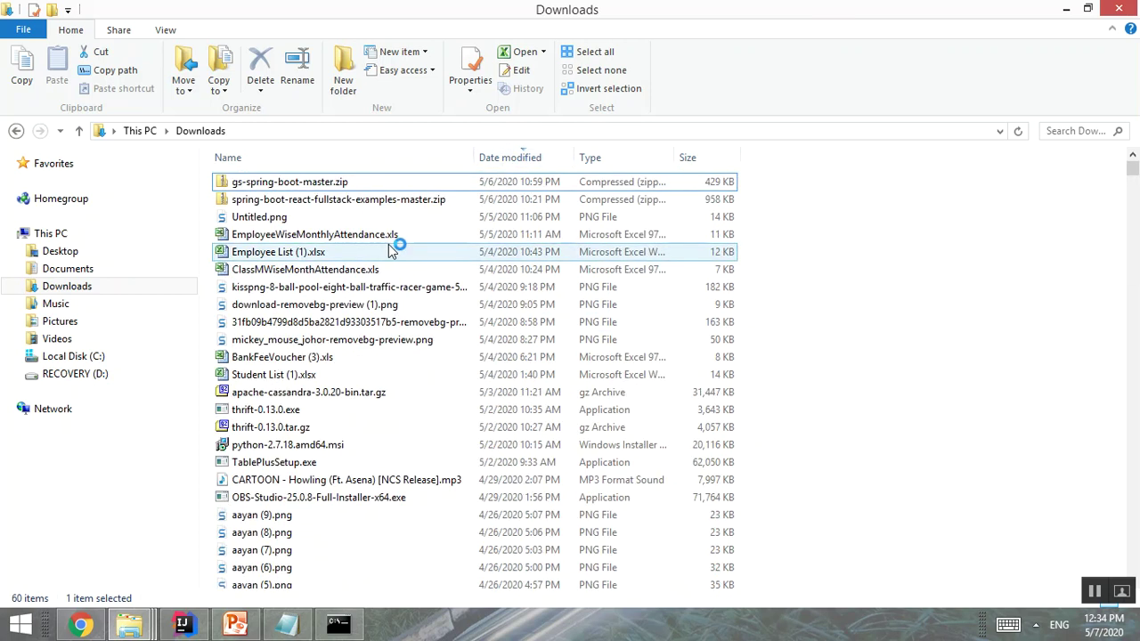
pyautogui.click(358, 309)
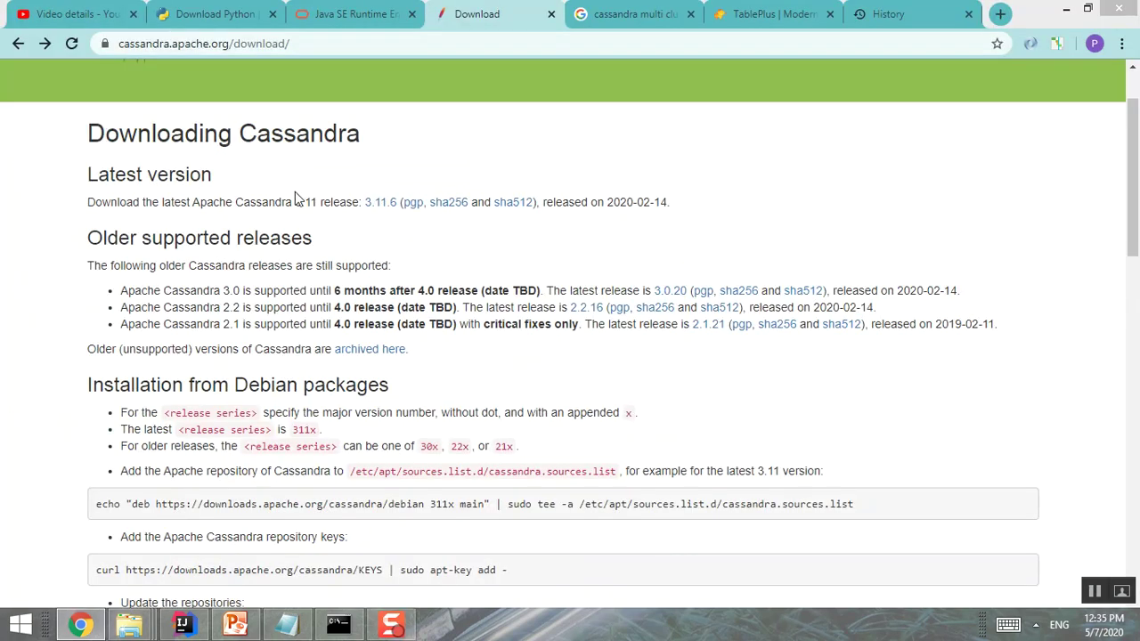
# Switch to Chrome and download the Apache Cassandra 3.11.6 archive, apache-cassandra-3.11.6-bin.tar.gz, from the suggested mirror site
pyautogui.click(380, 204)
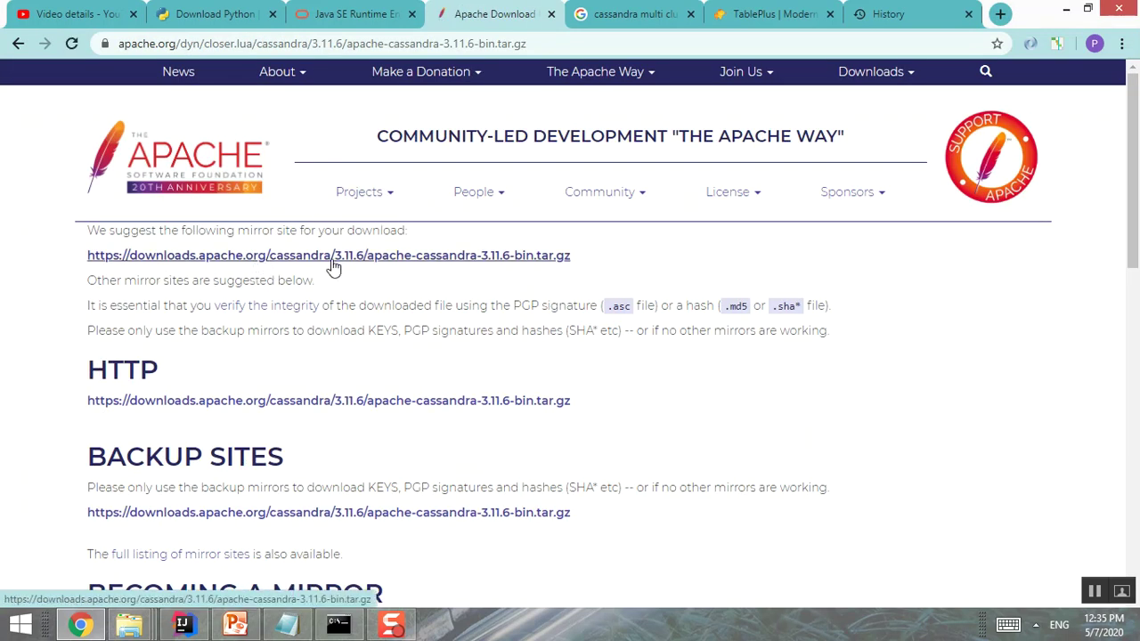
pyautogui.click(557, 258)
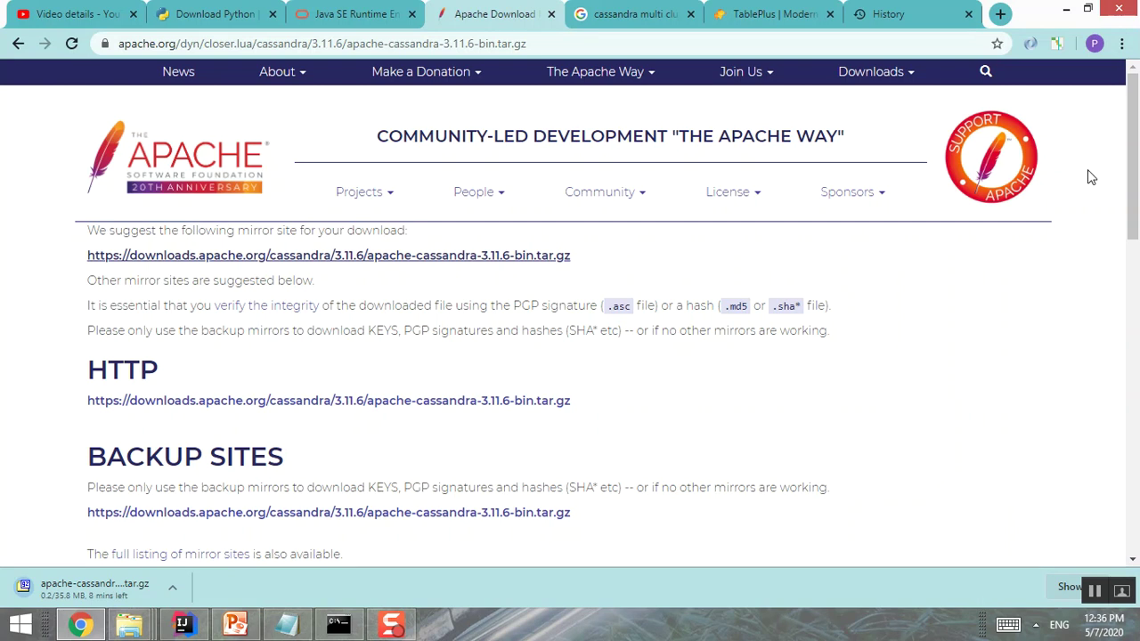
# Open the browser's download history and look through the earlier downloads for the Cassandra archive
pyautogui.click(1121, 42)
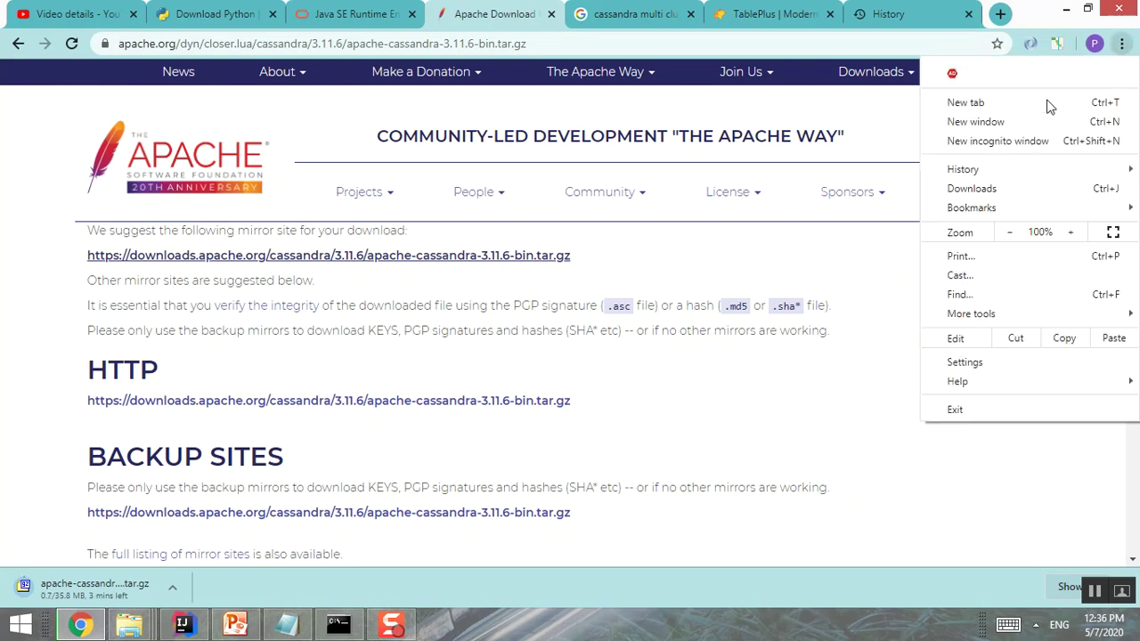
pyautogui.click(984, 188)
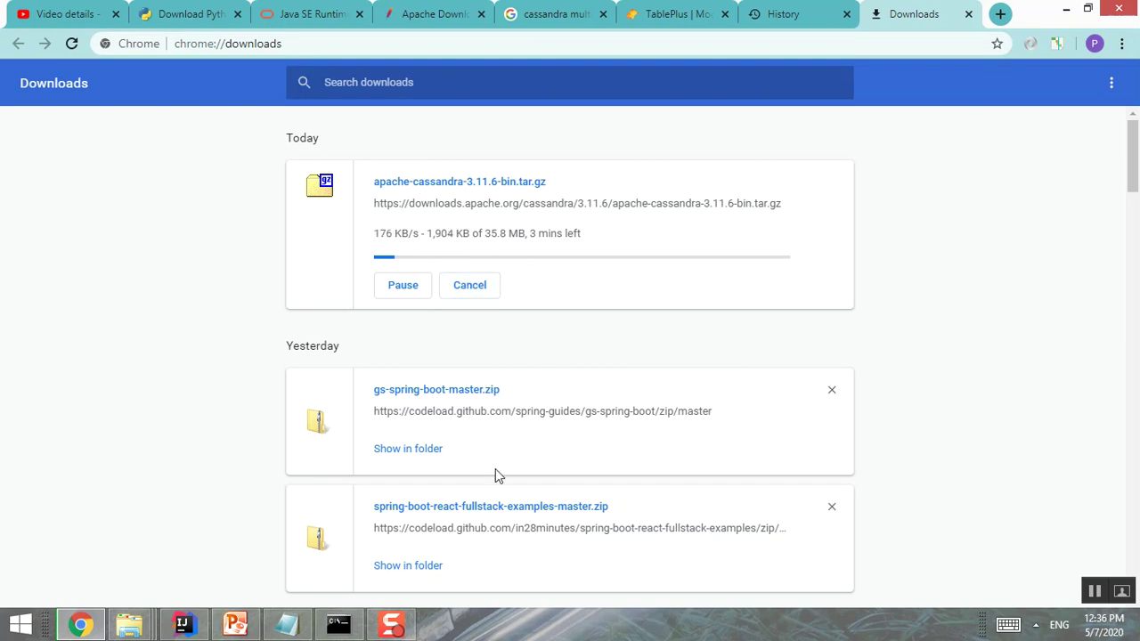
pyautogui.scroll(-5, 495, 470)
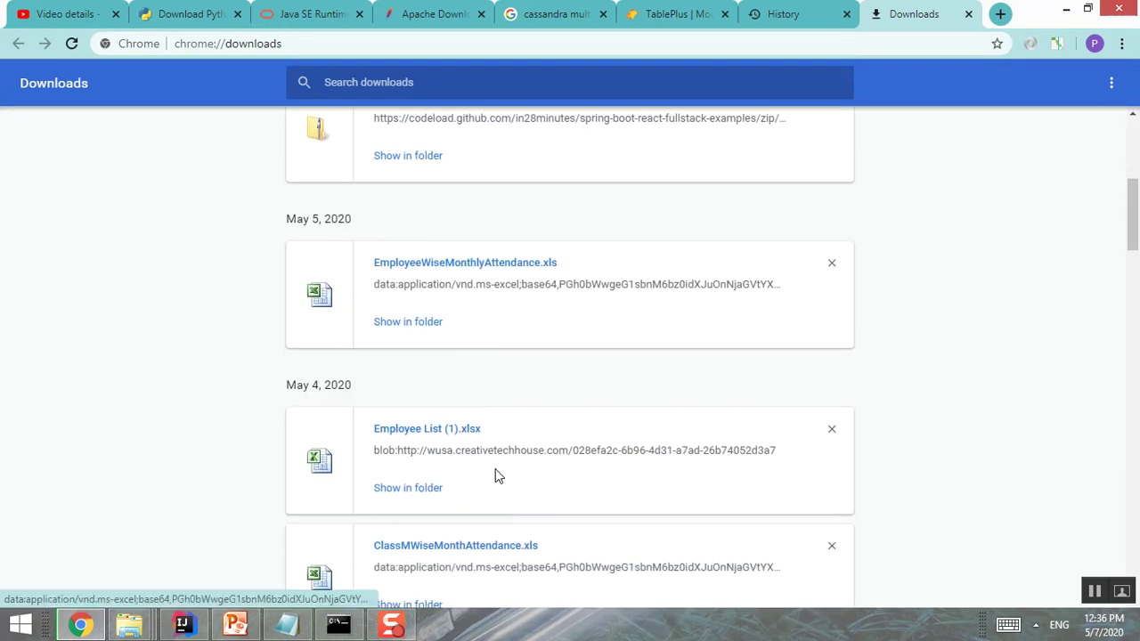
pyautogui.scroll(-4, 497, 479)
pyautogui.scroll(-3, 497, 477)
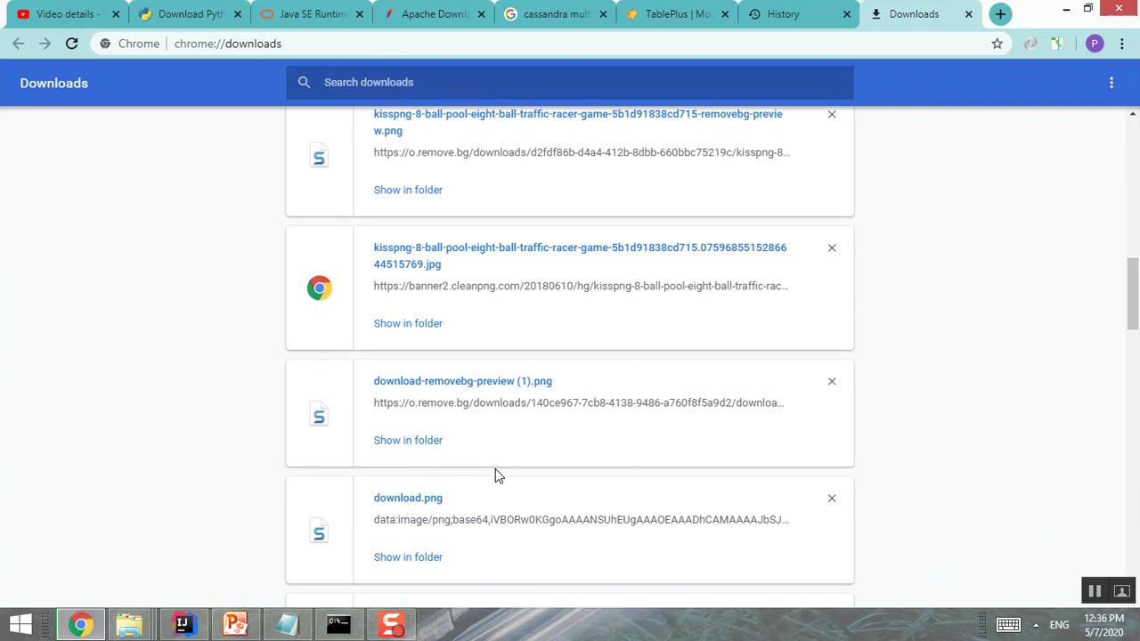
pyautogui.scroll(-3, 495, 469)
pyautogui.scroll(10, 495, 469)
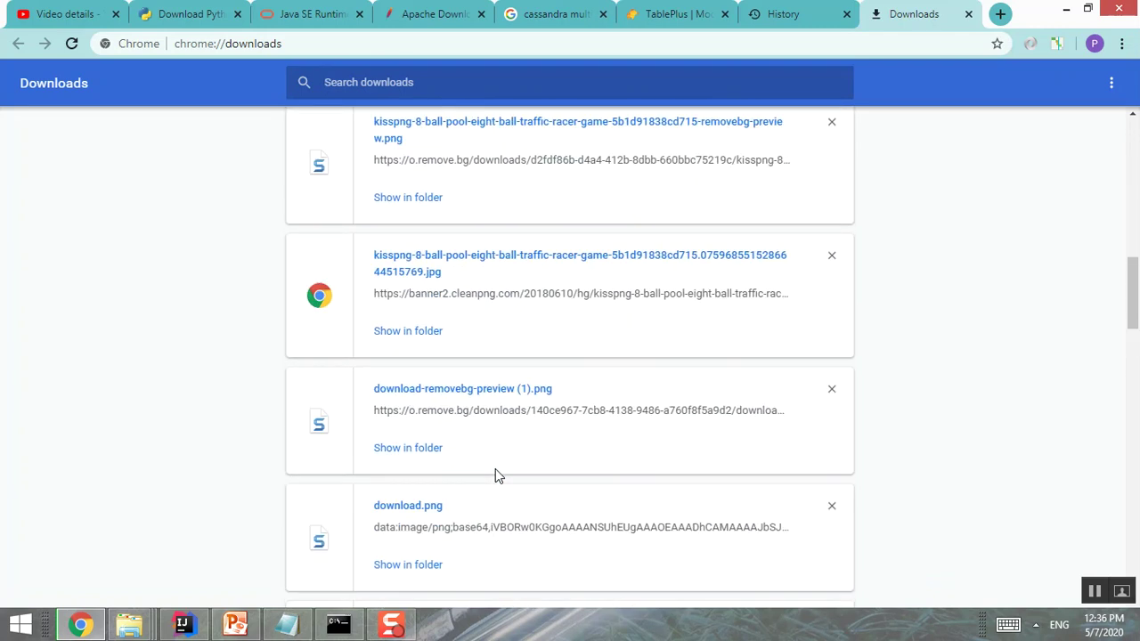
pyautogui.scroll(4, 497, 475)
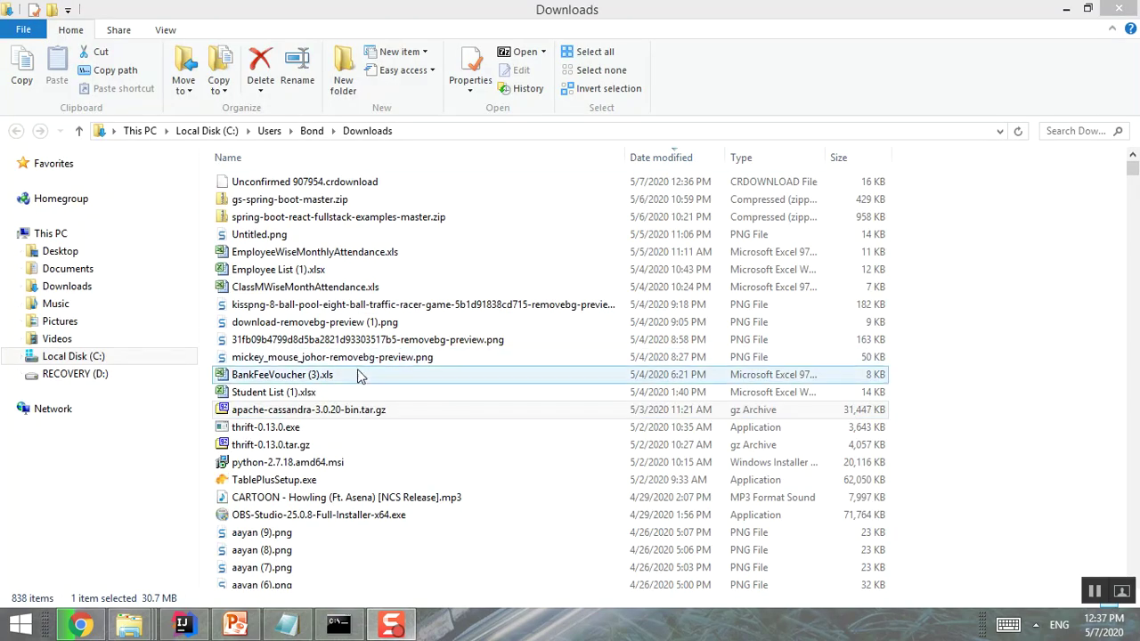
# Extract apache-cassandra-3.0.20-bin.tar.gz in the Downloads folder with 7-Zip to "apache-cassandra-3.0.20-bin.tar\", replacing all existing files
pyautogui.rightClick(335, 415)
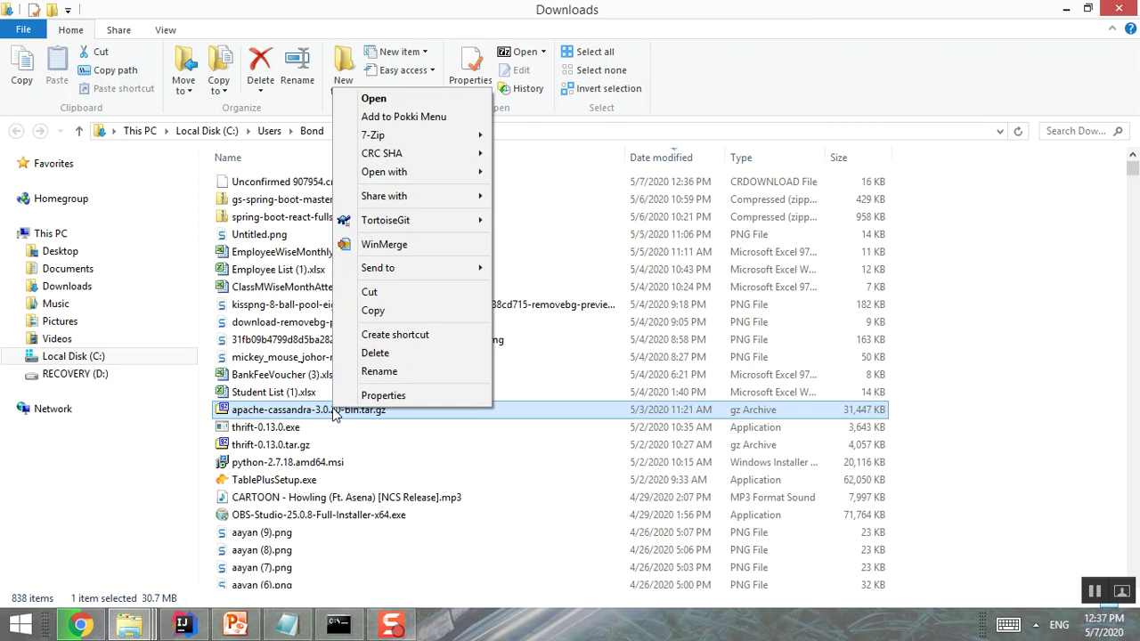
pyautogui.moveTo(411, 140)
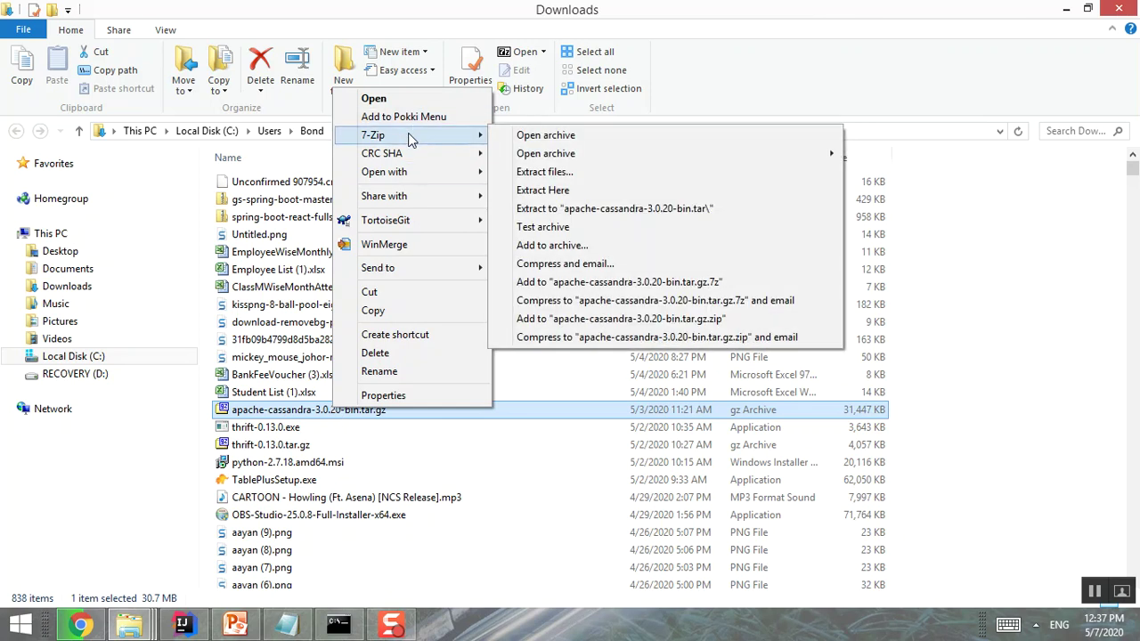
pyautogui.click(679, 210)
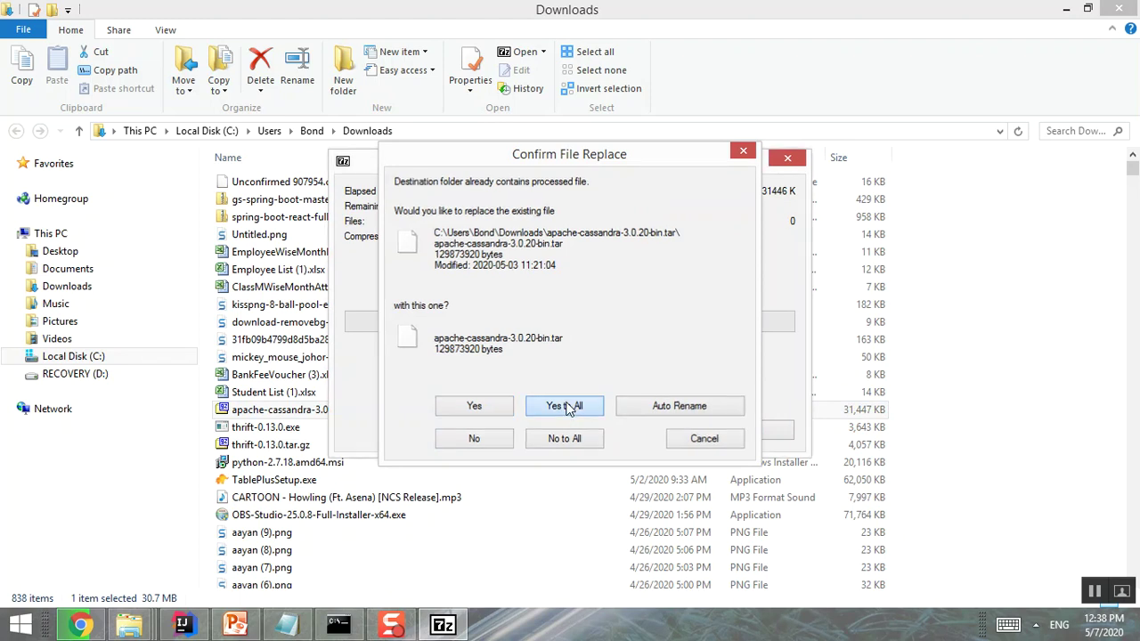
pyautogui.click(568, 405)
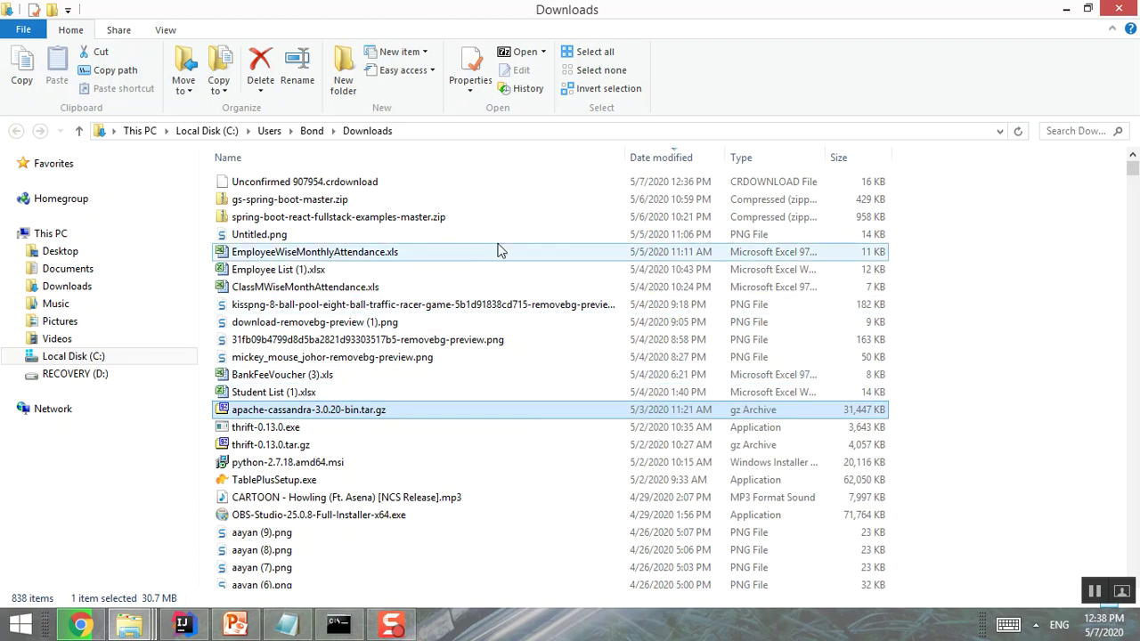
# Find the extracted apache-cassandra-3.0.20-bin.tar folder in Downloads and open it
pyautogui.press('a')
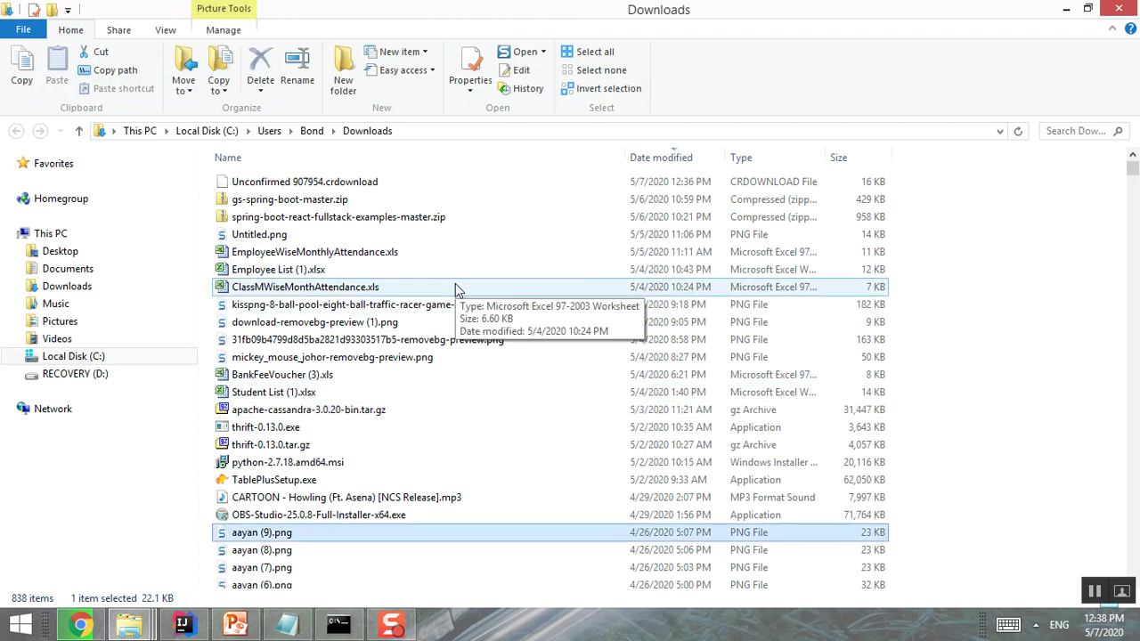
pyautogui.press('a')
pyautogui.press('a')
pyautogui.press('a')
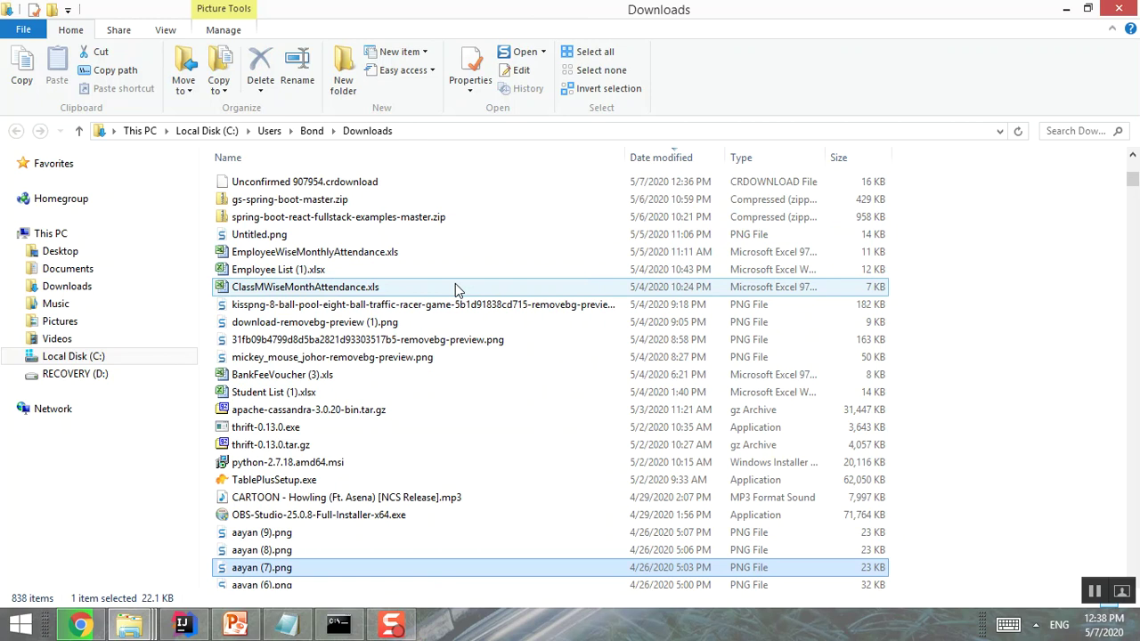
pyautogui.scroll(4, 455, 284)
pyautogui.scroll(4, 455, 283)
pyautogui.click(455, 283)
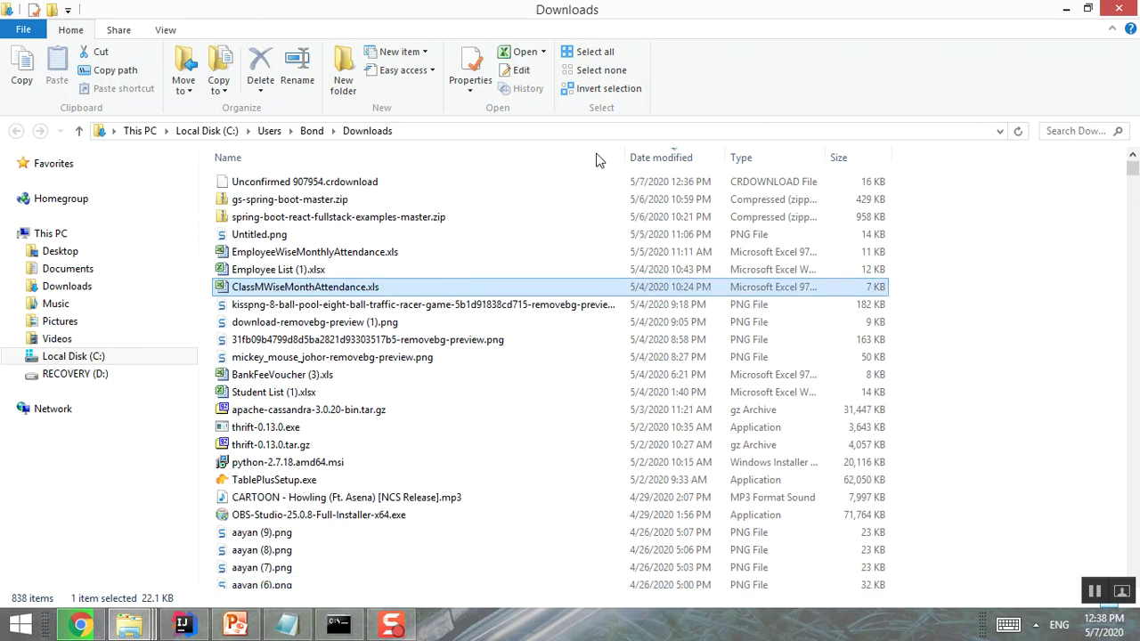
pyautogui.click(656, 157)
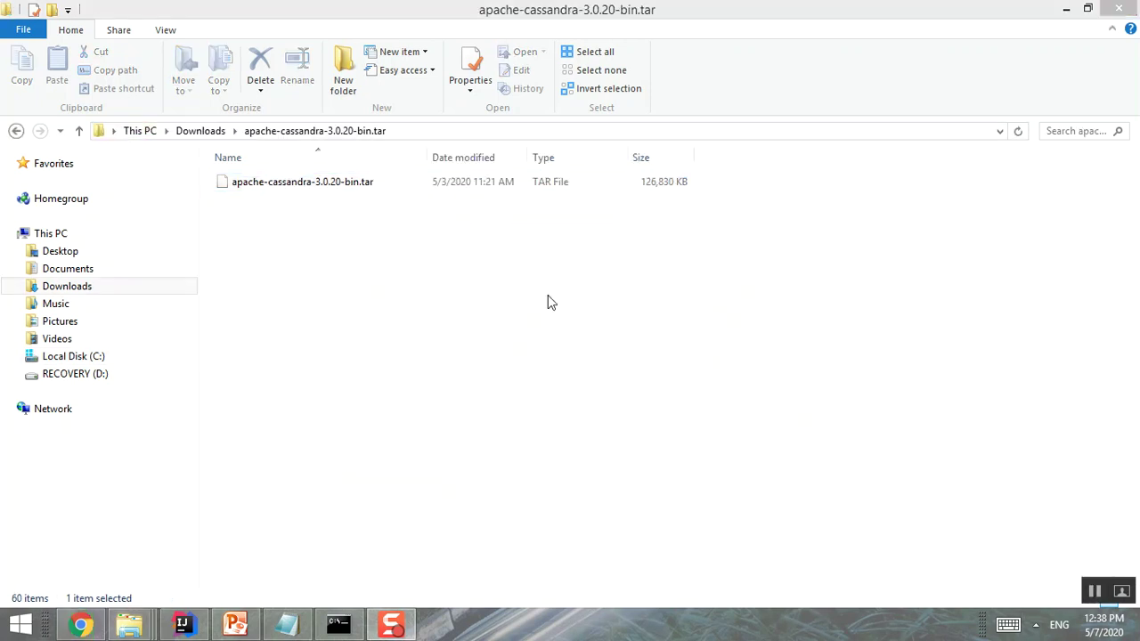
# Extract apache-cassandra-3.0.20-bin.tar with 7-Zip to "apache-cassandra-3.0.20-bin\" and minimize the extraction progress window
pyautogui.rightClick(306, 184)
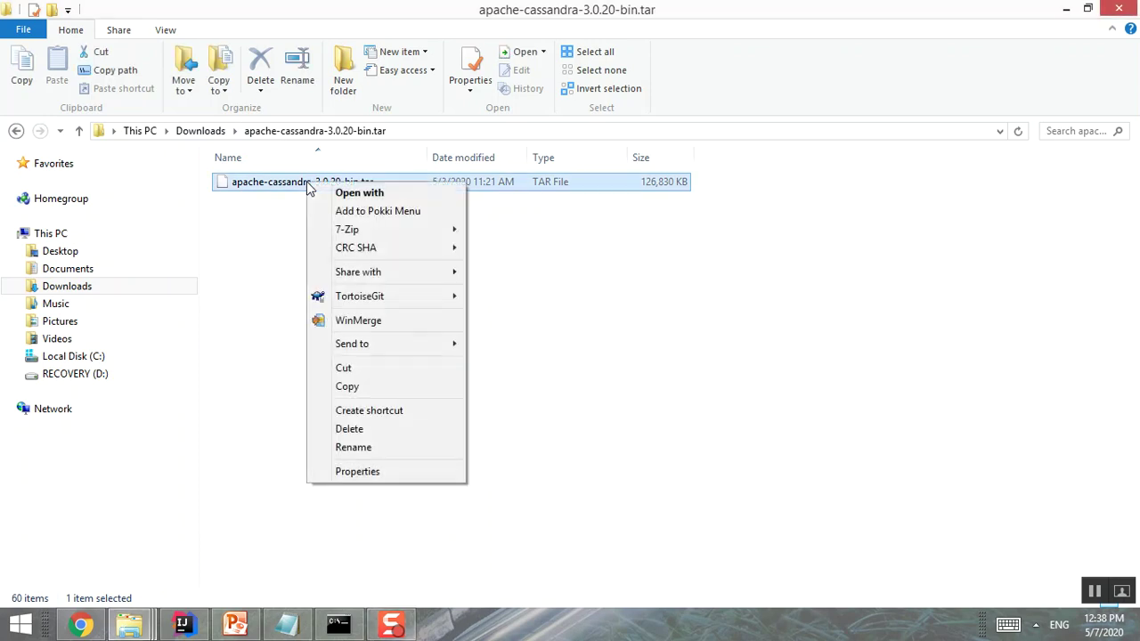
pyautogui.moveTo(437, 236)
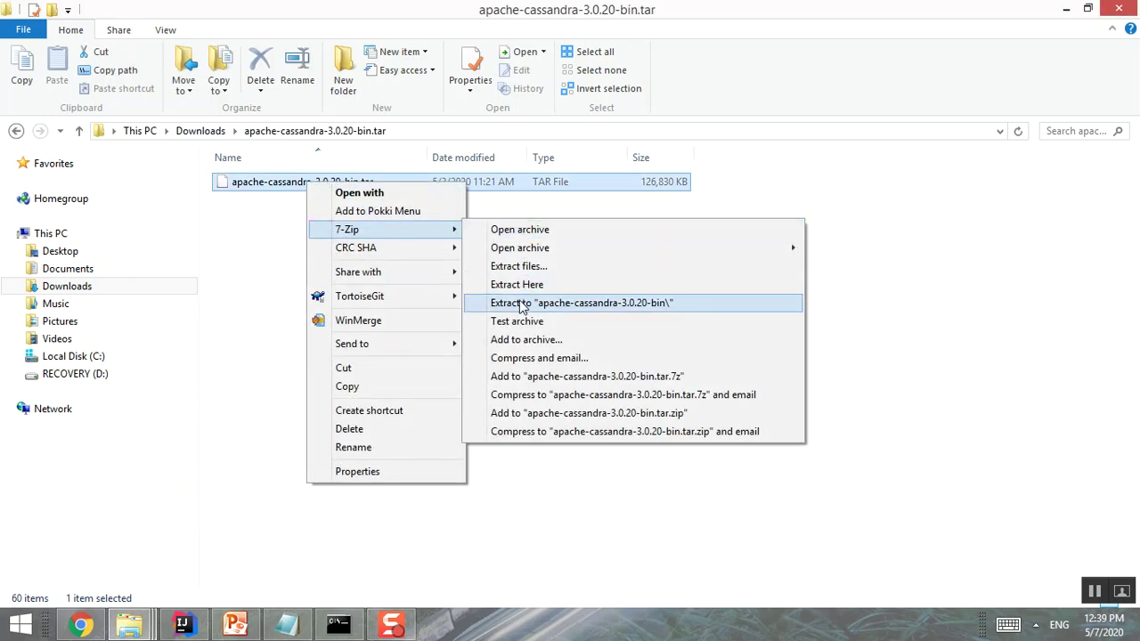
pyautogui.click(521, 303)
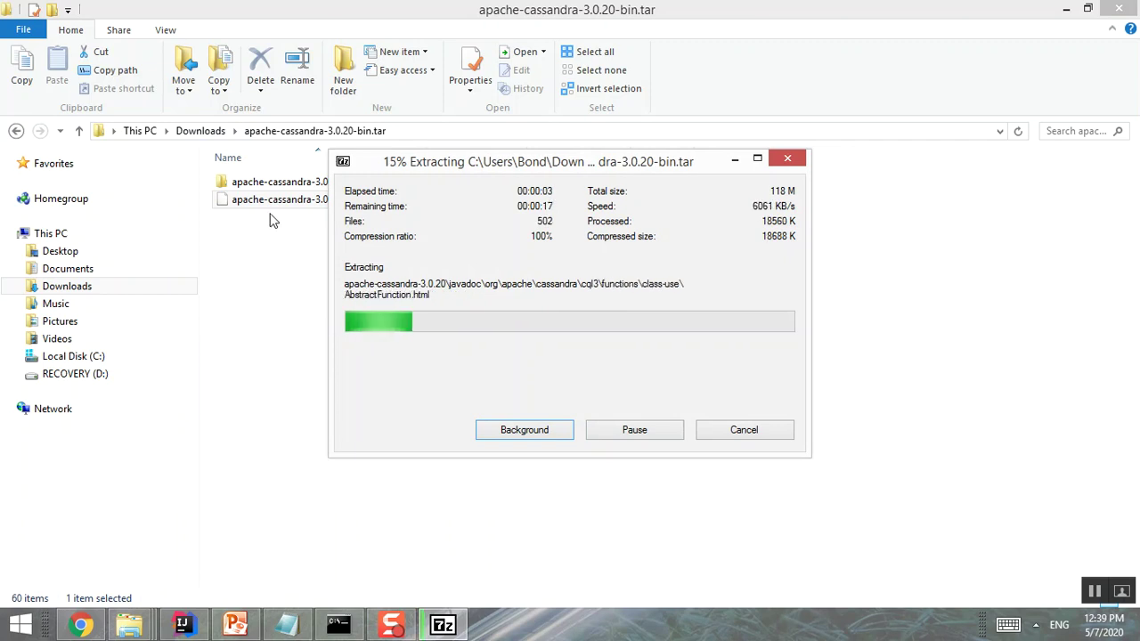
pyautogui.click(734, 158)
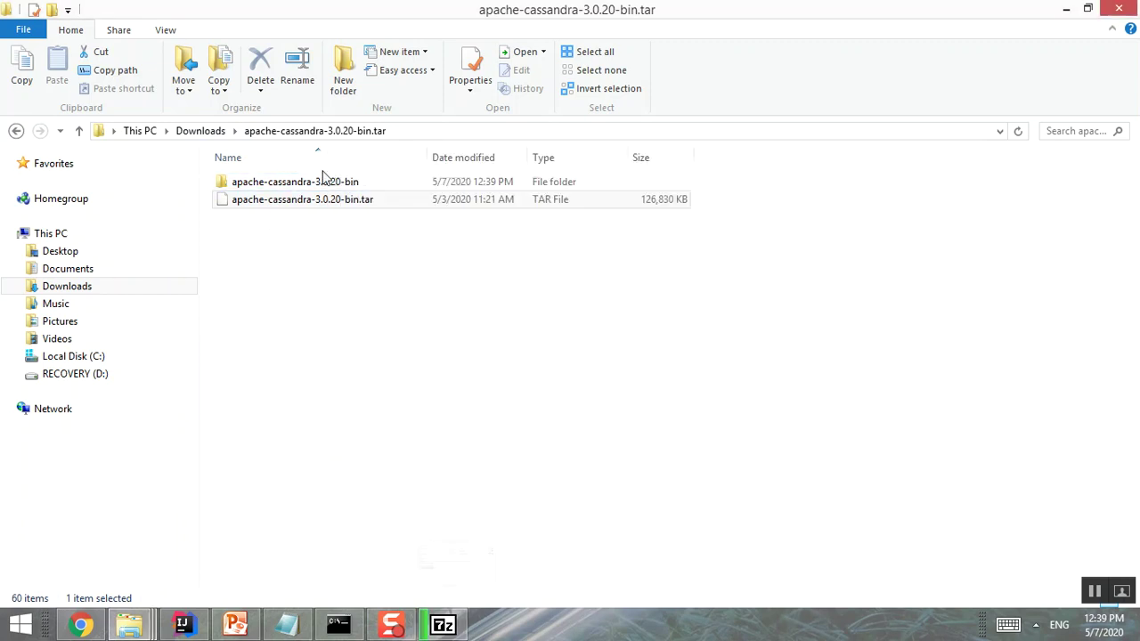
# Open the apache-cassandra-3.0.20 folder inside apache-cassandra-3.0.20-bin to view its contents, and bring back the 7-Zip progress window
pyautogui.doubleClick(320, 187)
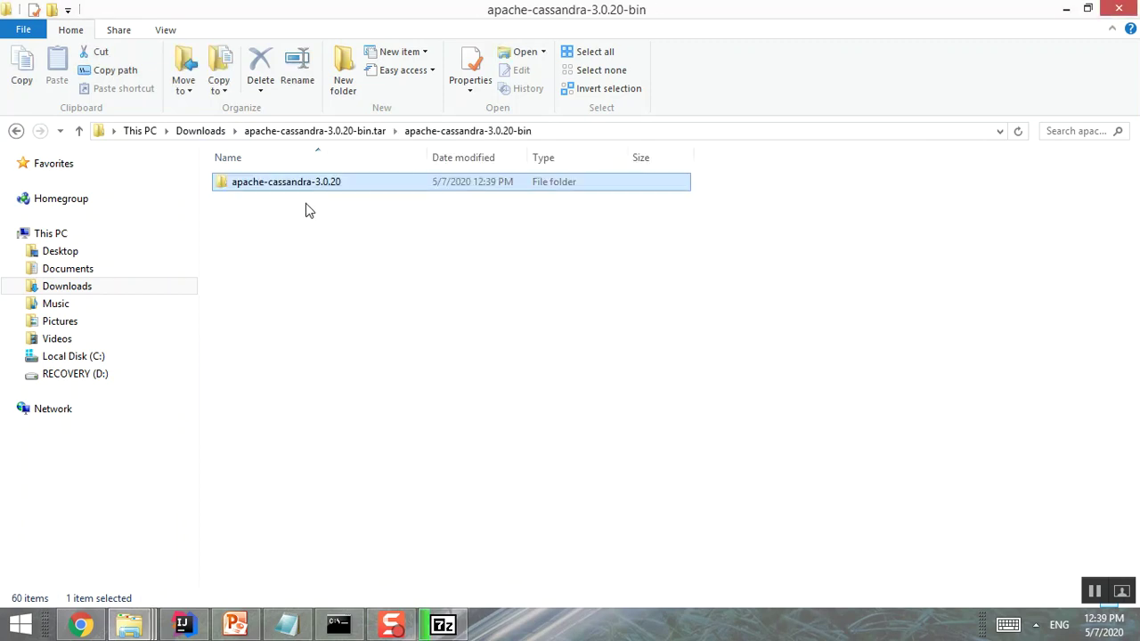
pyautogui.doubleClick(305, 188)
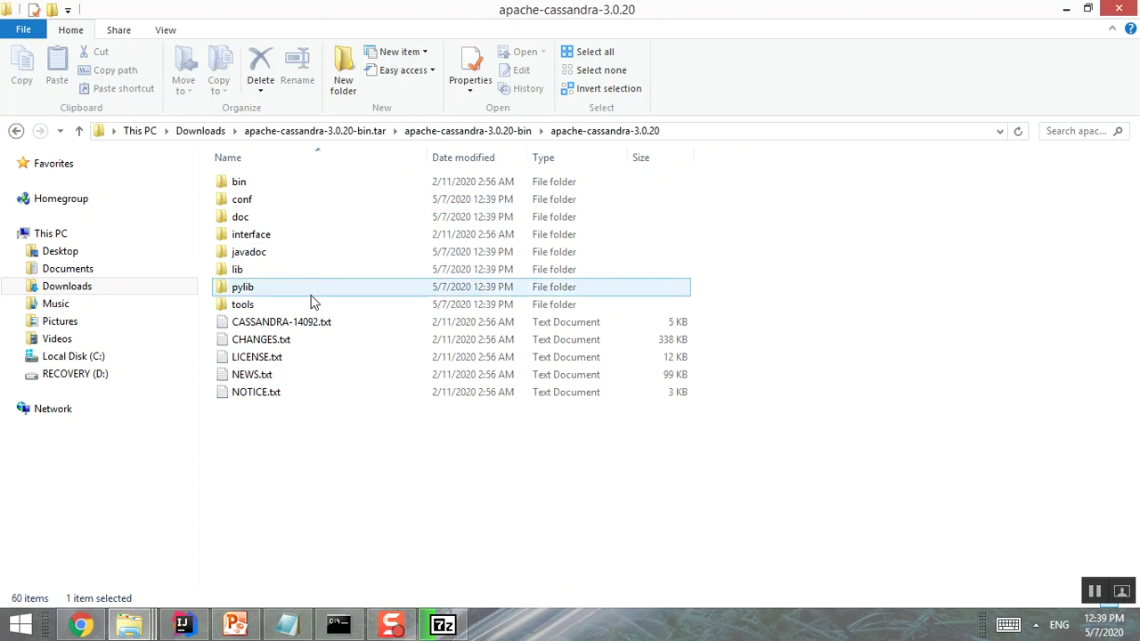
pyautogui.click(443, 625)
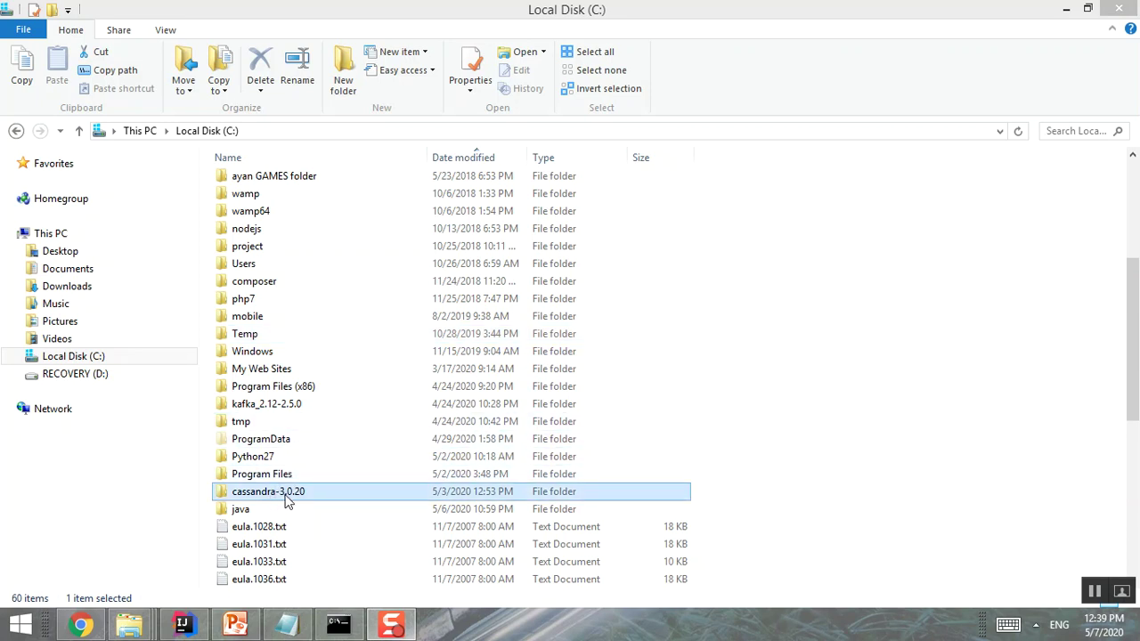
# Open the cassandra-3.0.20 folder on Local Disk (C:)
pyautogui.doubleClick(287, 502)
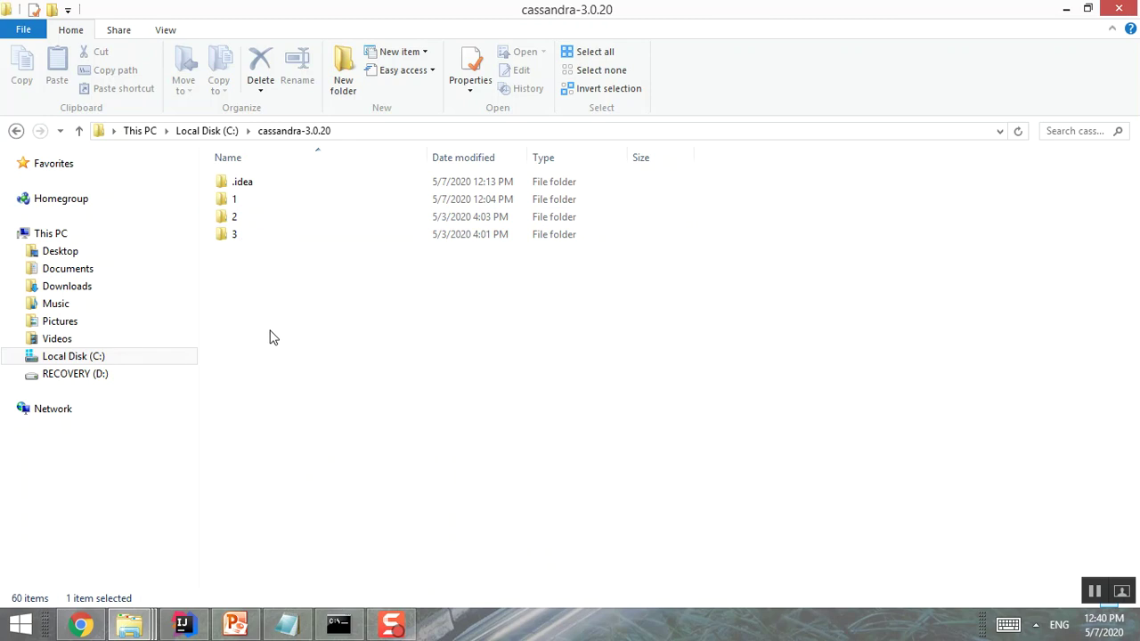
# Look through the contents of folders 1, 2 and 3 inside cassandra-3.0.20, ending in folder 1
pyautogui.doubleClick(238, 198)
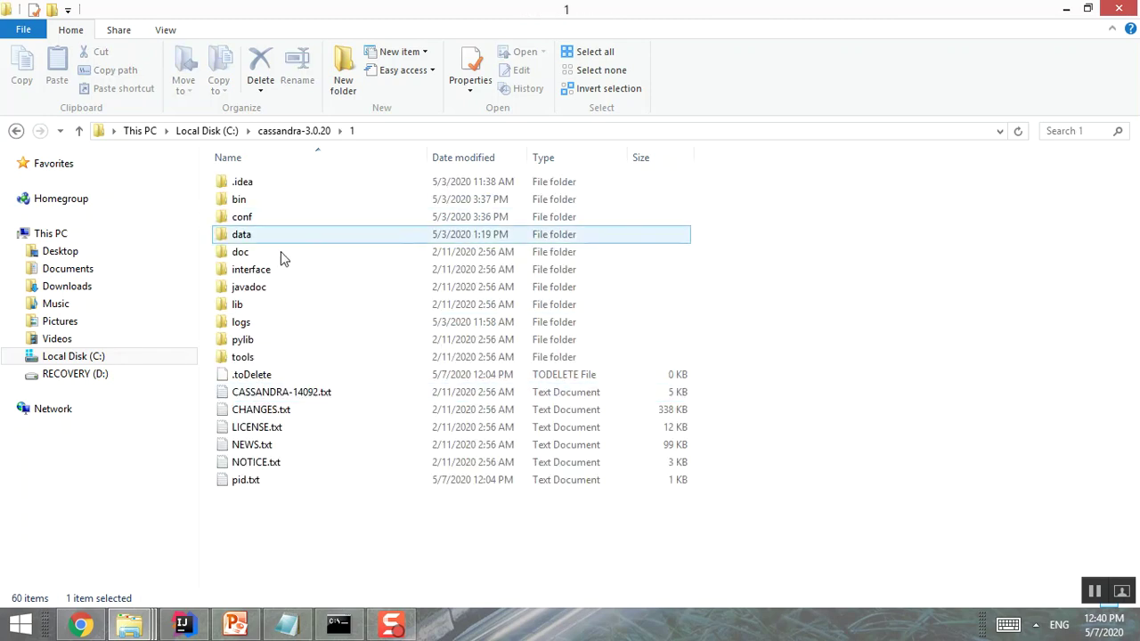
pyautogui.click(312, 306)
pyautogui.press('BackSpace')
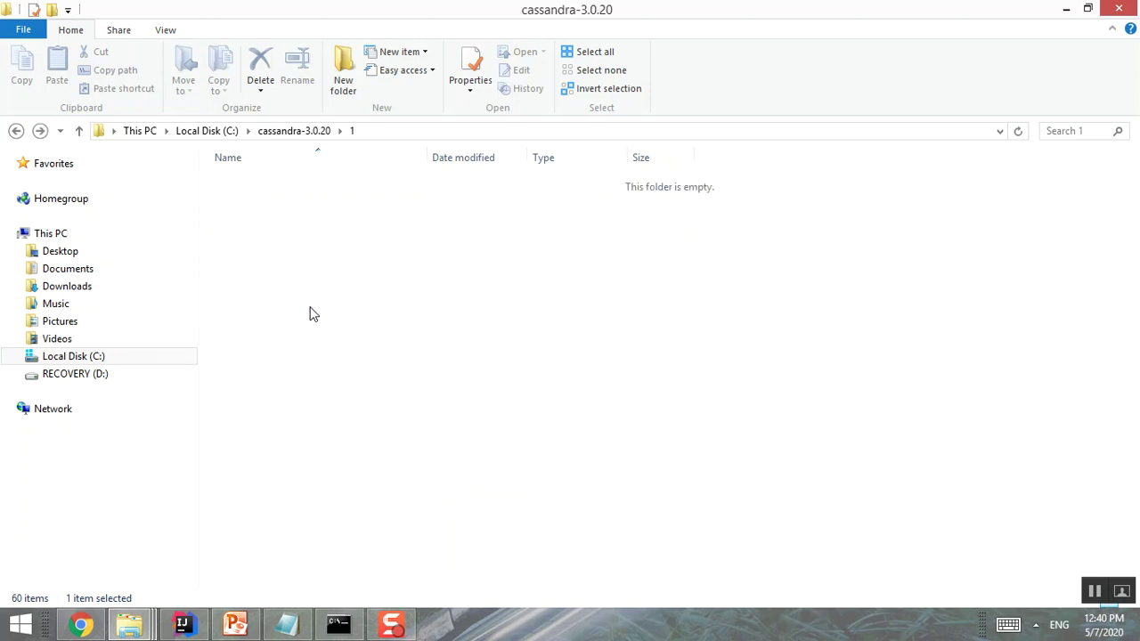
pyautogui.press('Down')
pyautogui.press('Down')
pyautogui.press('Return')
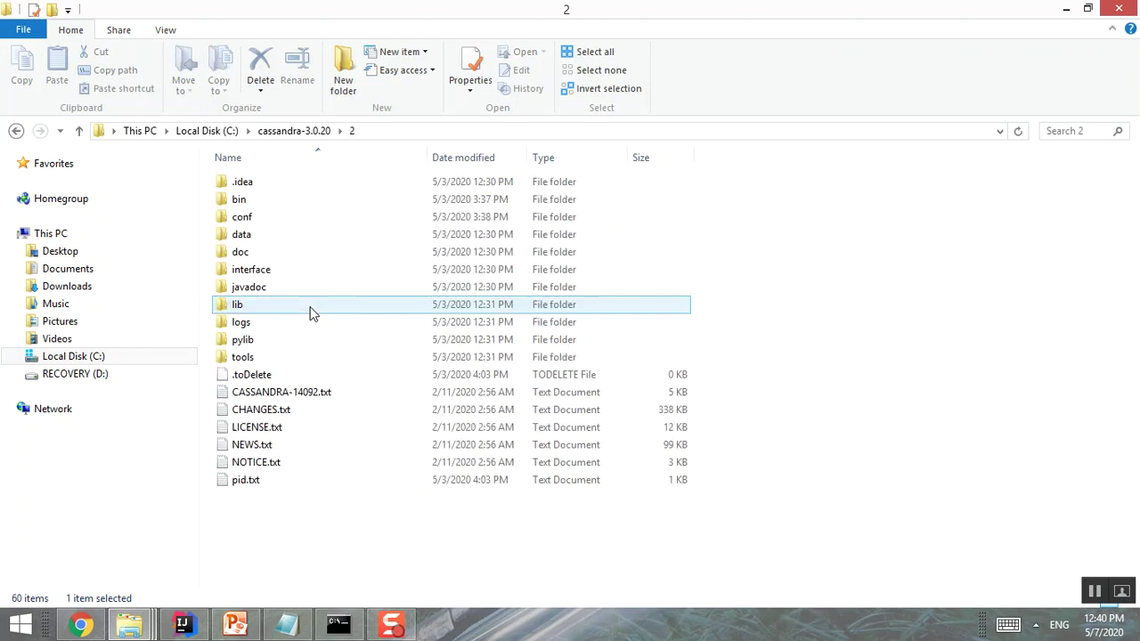
pyautogui.press('BackSpace')
pyautogui.press('Down')
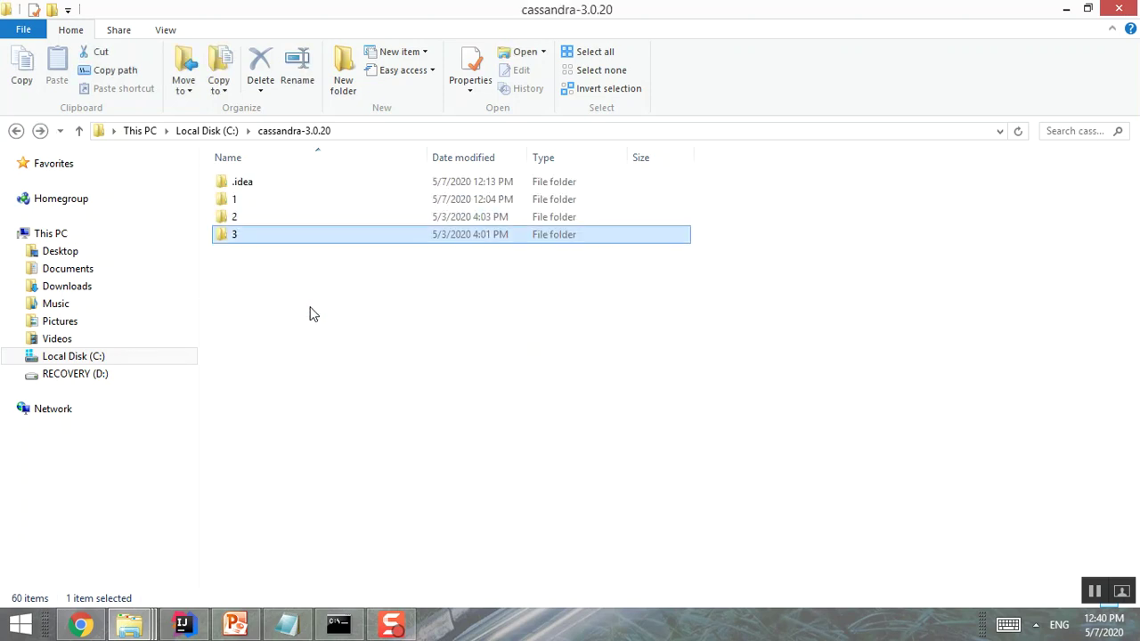
pyautogui.press('Return')
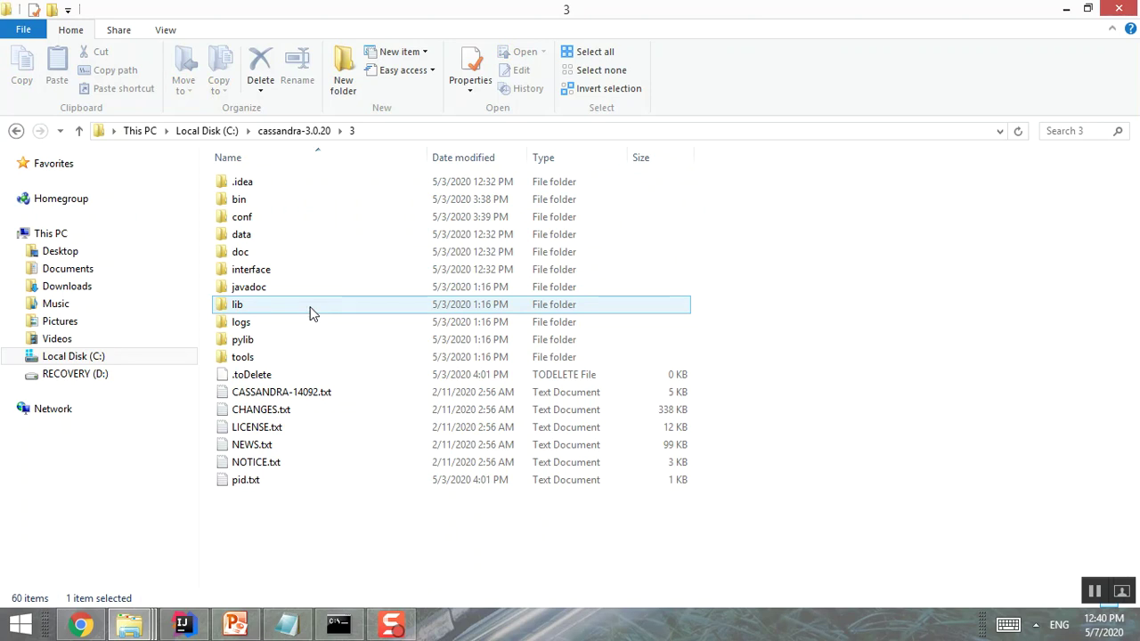
pyautogui.click(273, 135)
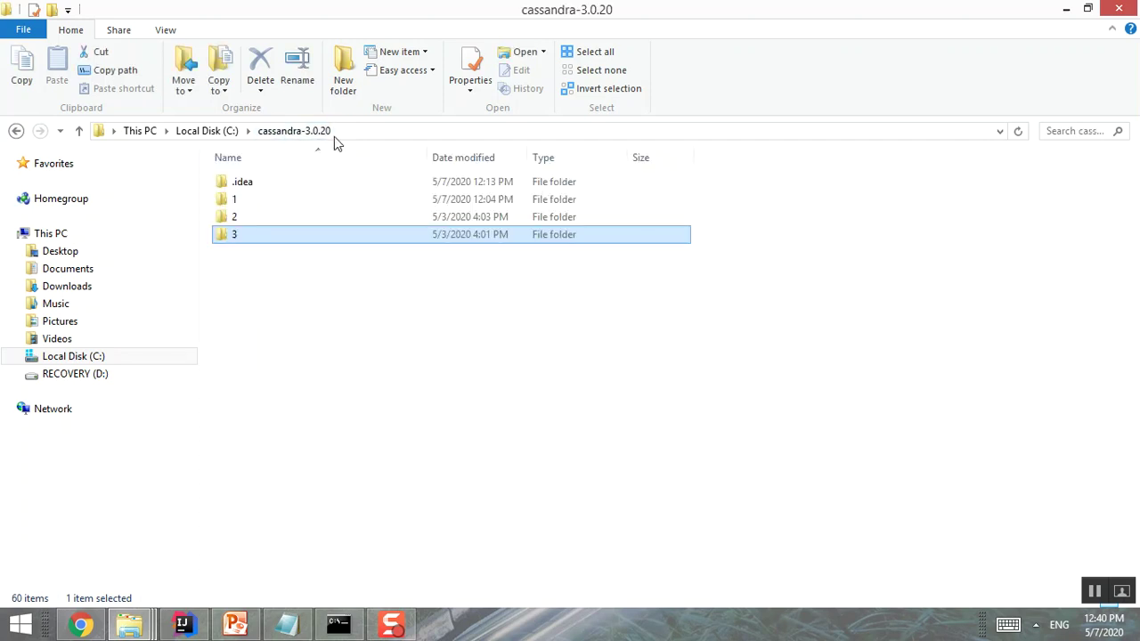
pyautogui.doubleClick(254, 202)
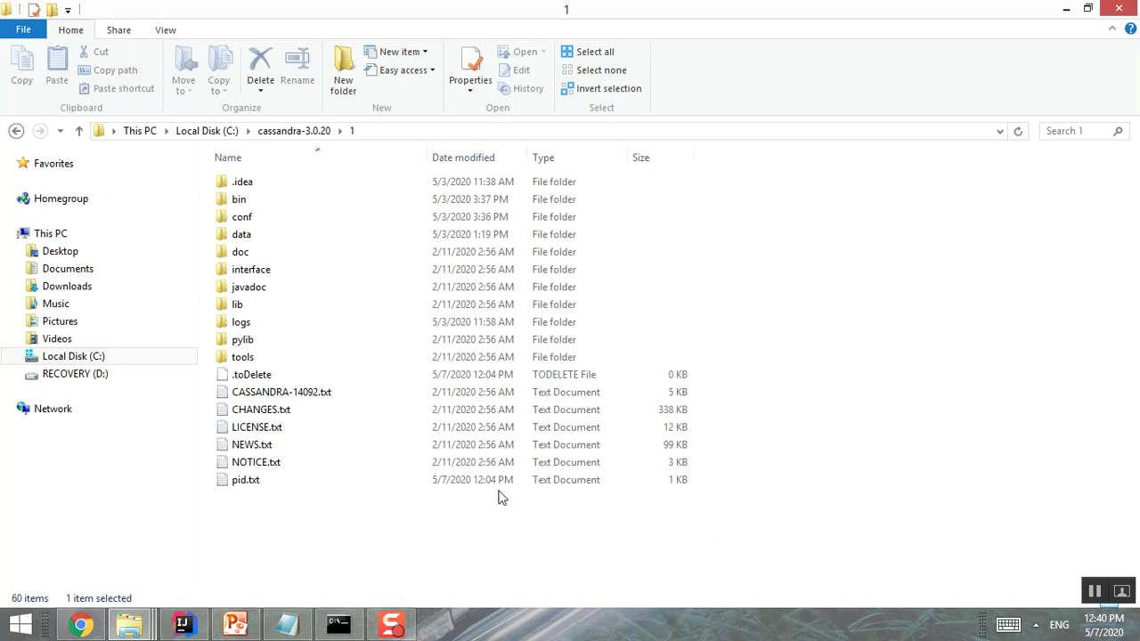
# Switch to the cassandra-3.0.20 project in IntelliJ IDEA and collapse folder 1 in the project tree
pyautogui.moveTo(182, 626)
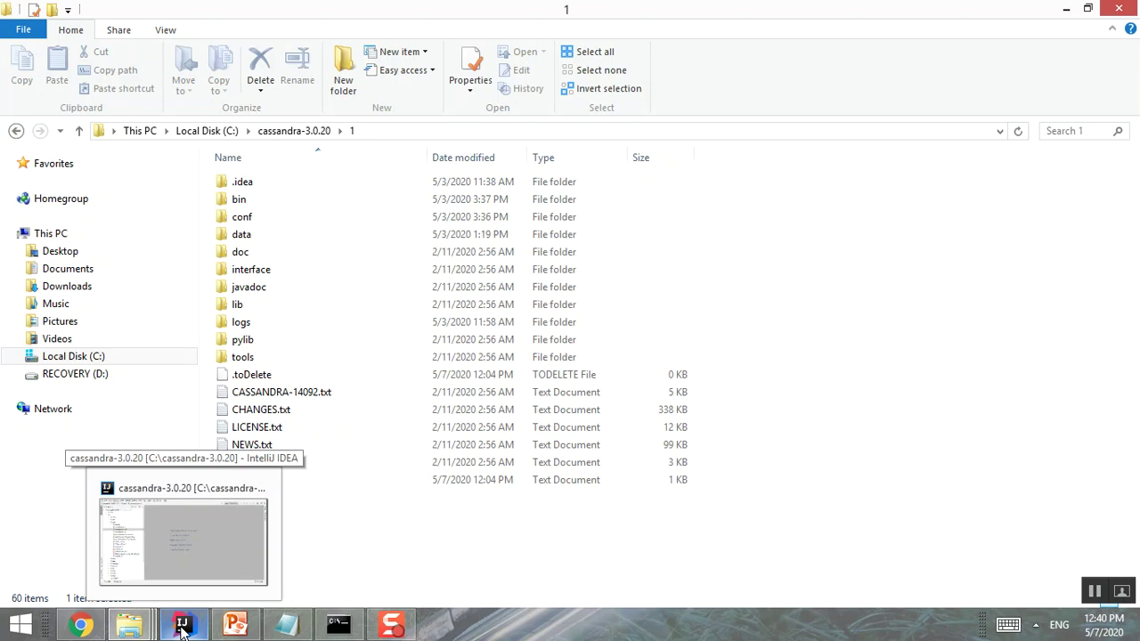
pyautogui.click(183, 626)
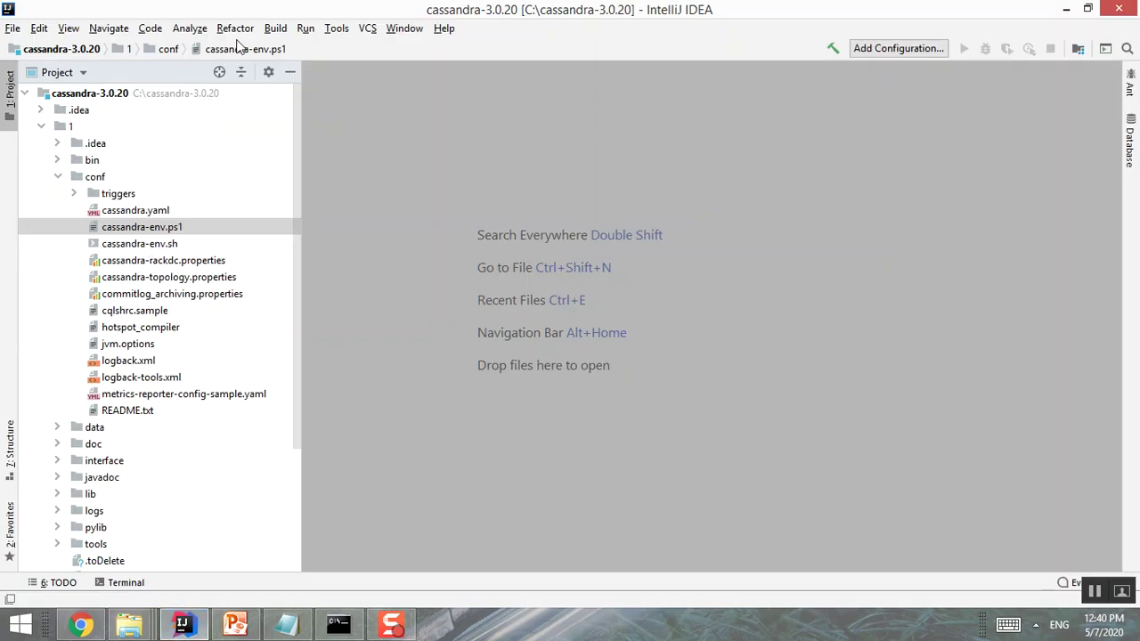
pyautogui.click(441, 36)
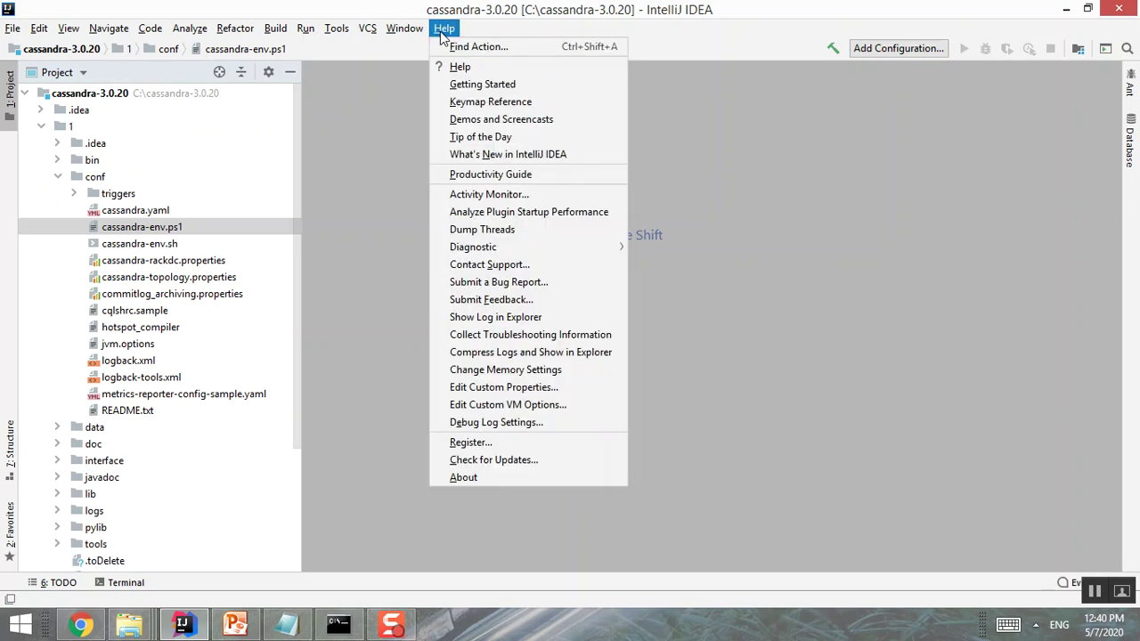
pyautogui.click(375, 11)
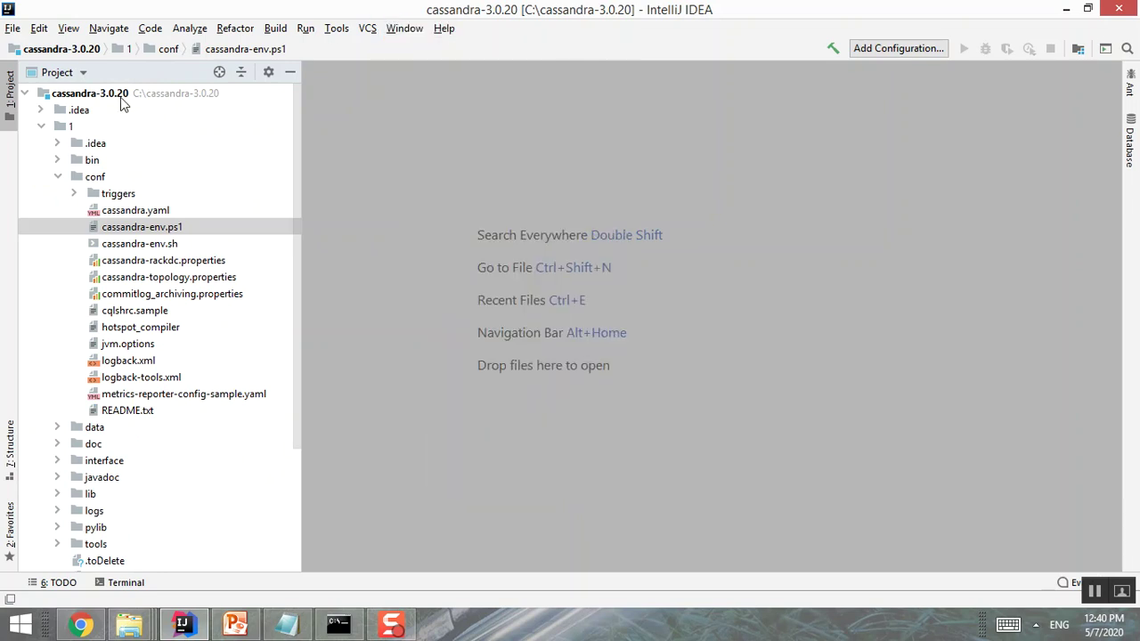
pyautogui.click(40, 127)
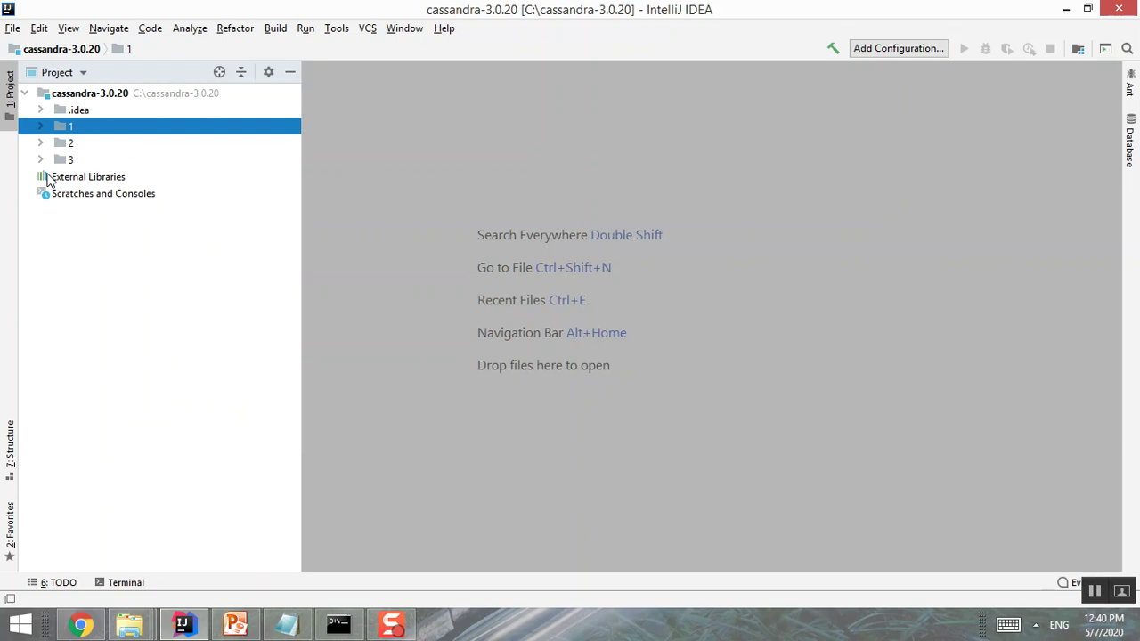
# Switch to the PowerPoint presentation, show the Cassandra Configuration slide and highlight the Dcassandra.jmx.local.port=7199 setting
pyautogui.click(236, 626)
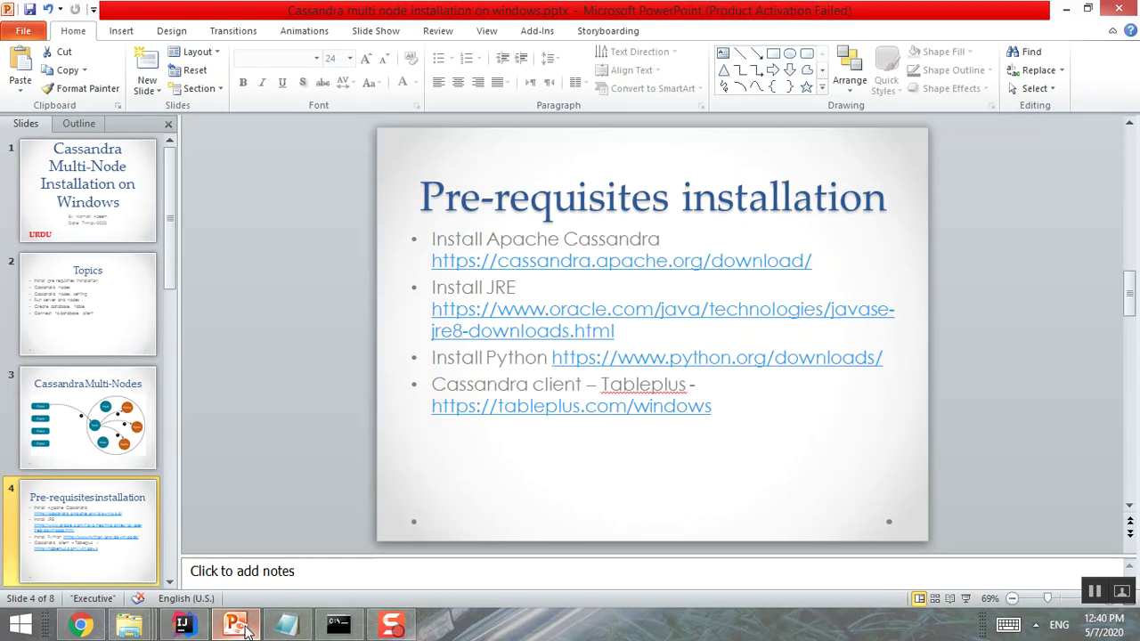
pyautogui.scroll(-5, 132, 478)
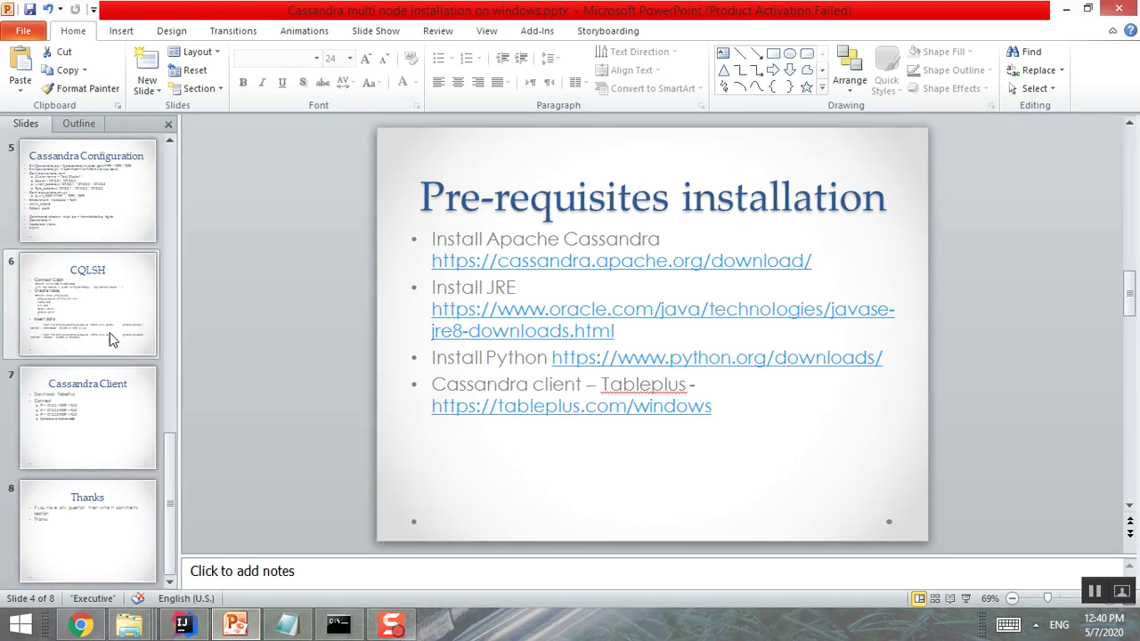
pyautogui.click(102, 228)
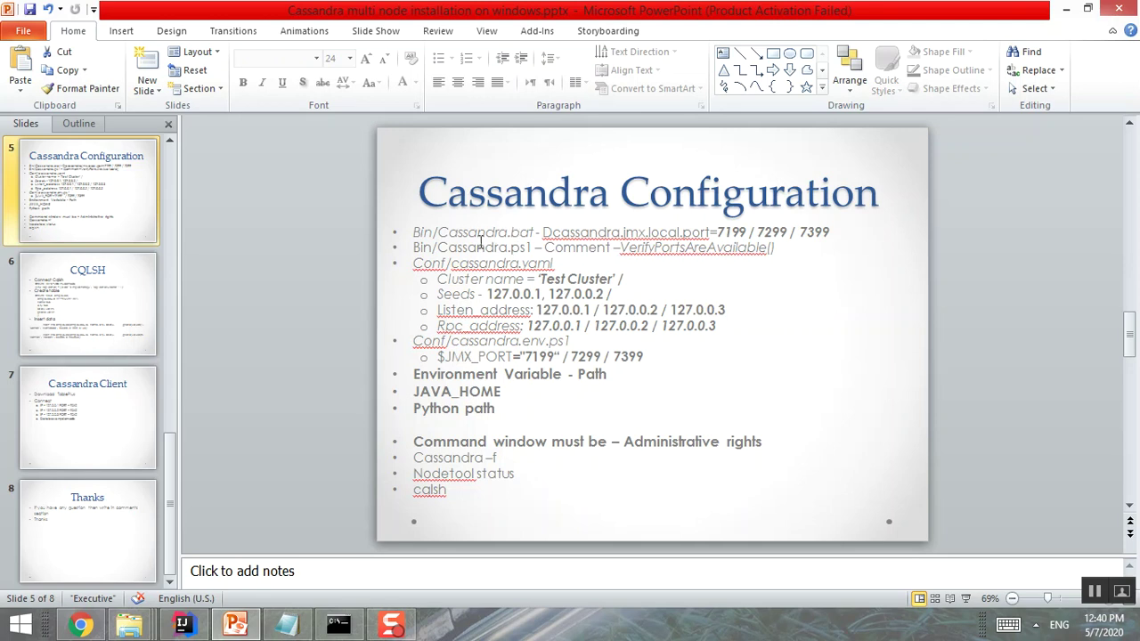
pyautogui.doubleClick(732, 232)
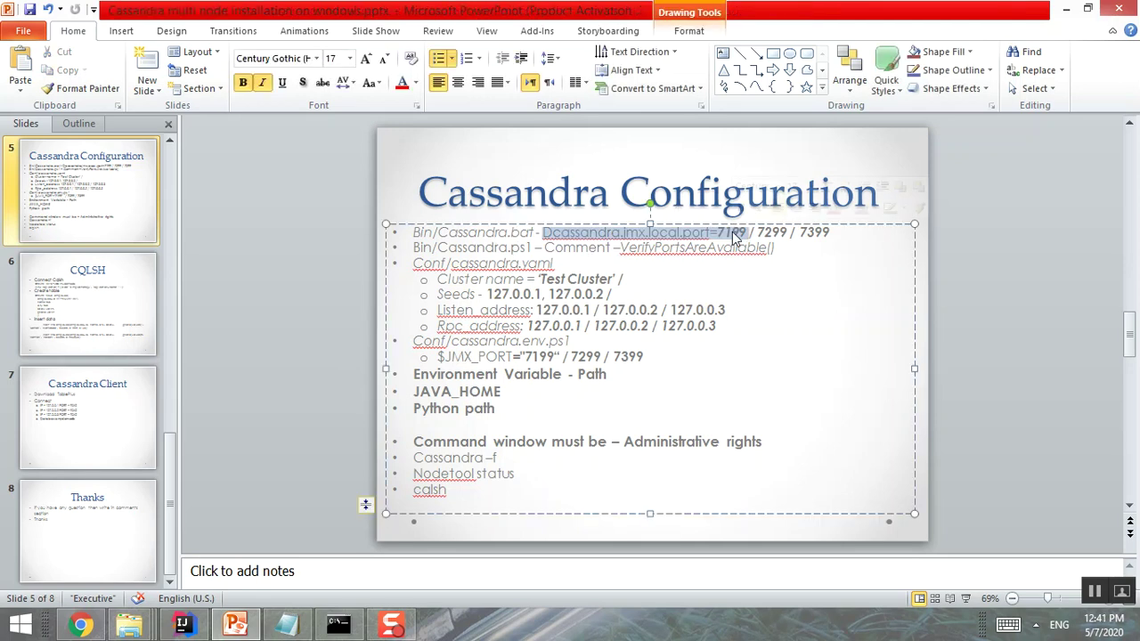
# Return to IntelliJ IDEA and open cassandra.bat from the bin folder of node 1
pyautogui.click(183, 624)
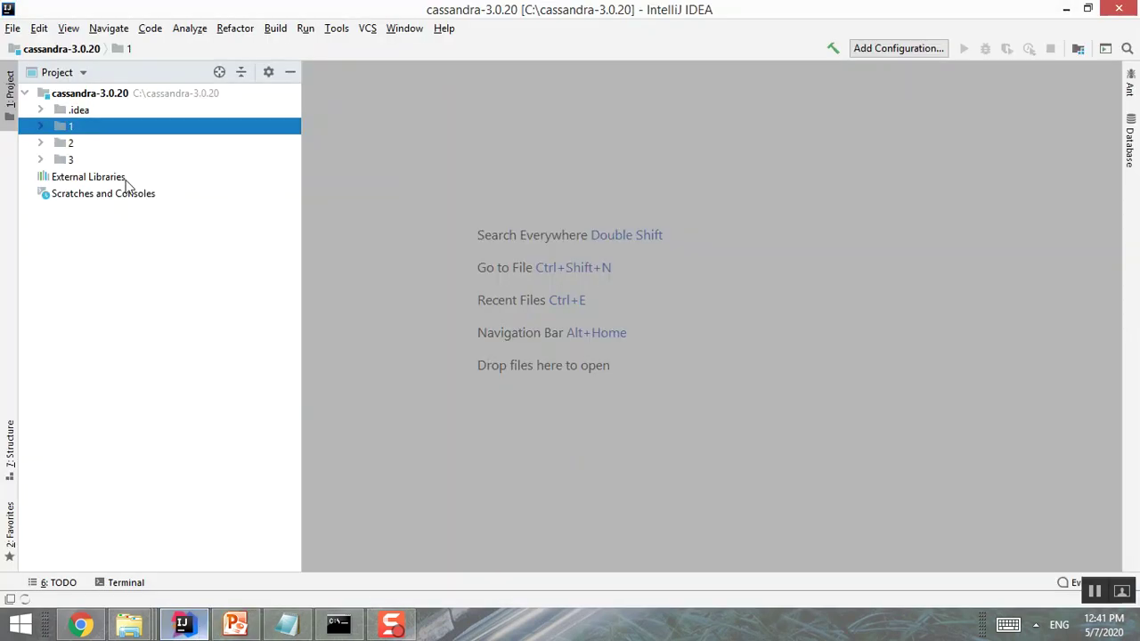
pyautogui.click(36, 130)
pyautogui.press('Down')
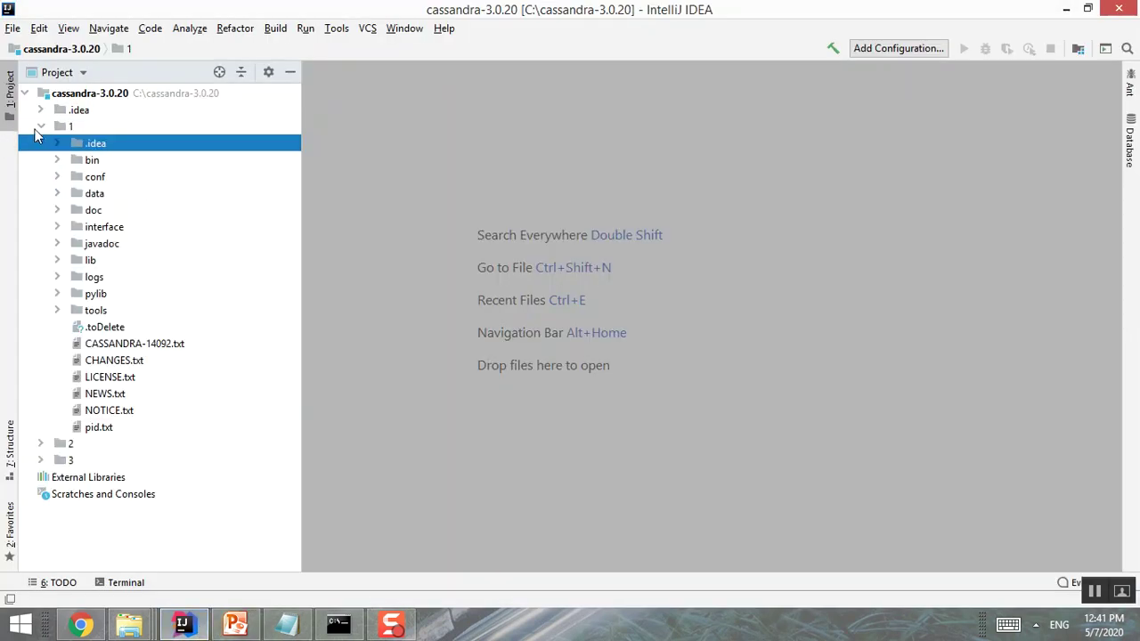
pyautogui.press('Down')
pyautogui.press('Right')
pyautogui.press('Down')
pyautogui.press('Down')
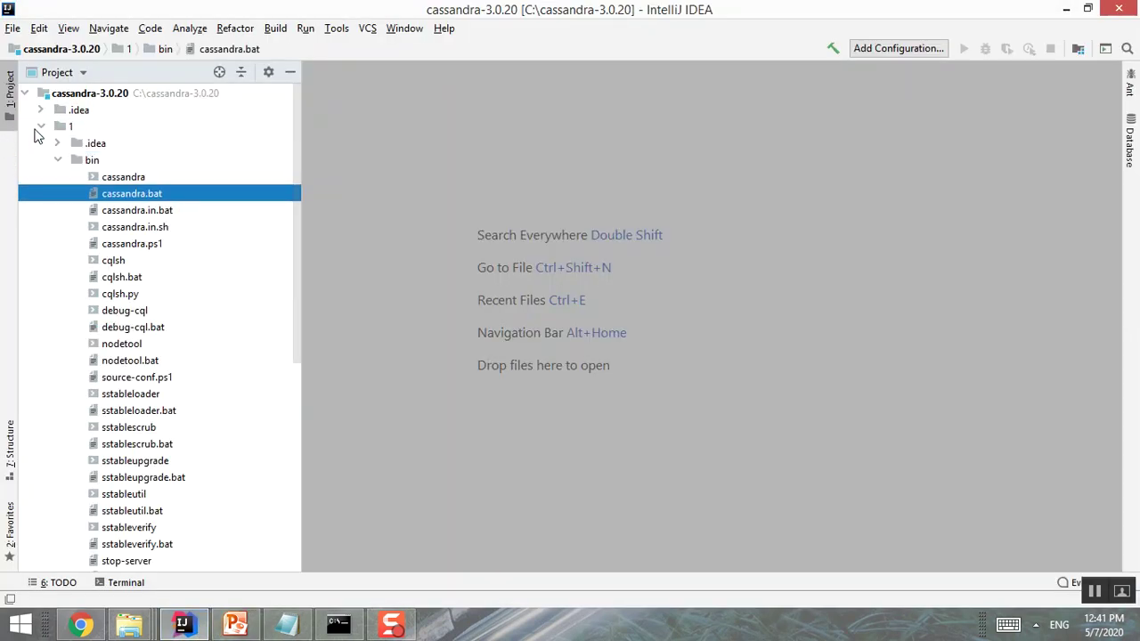
pyautogui.press('Return')
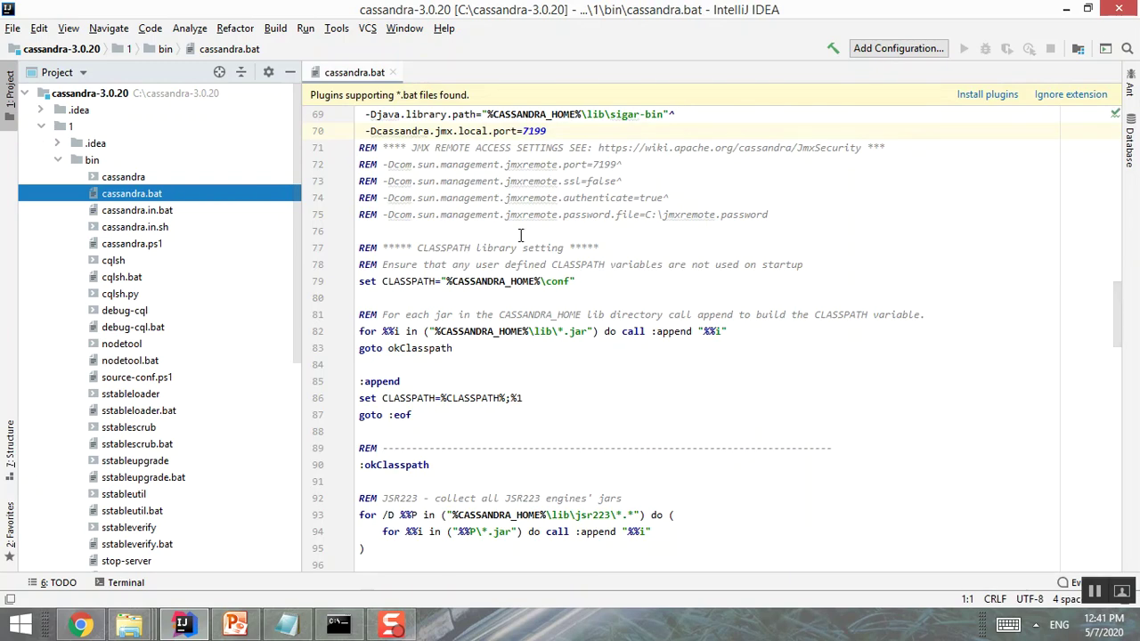
# Examine the -Dcassandra.jmx.local.port line in cassandra.bat, and return to the beginning of the file
pyautogui.scroll(2, 521, 234)
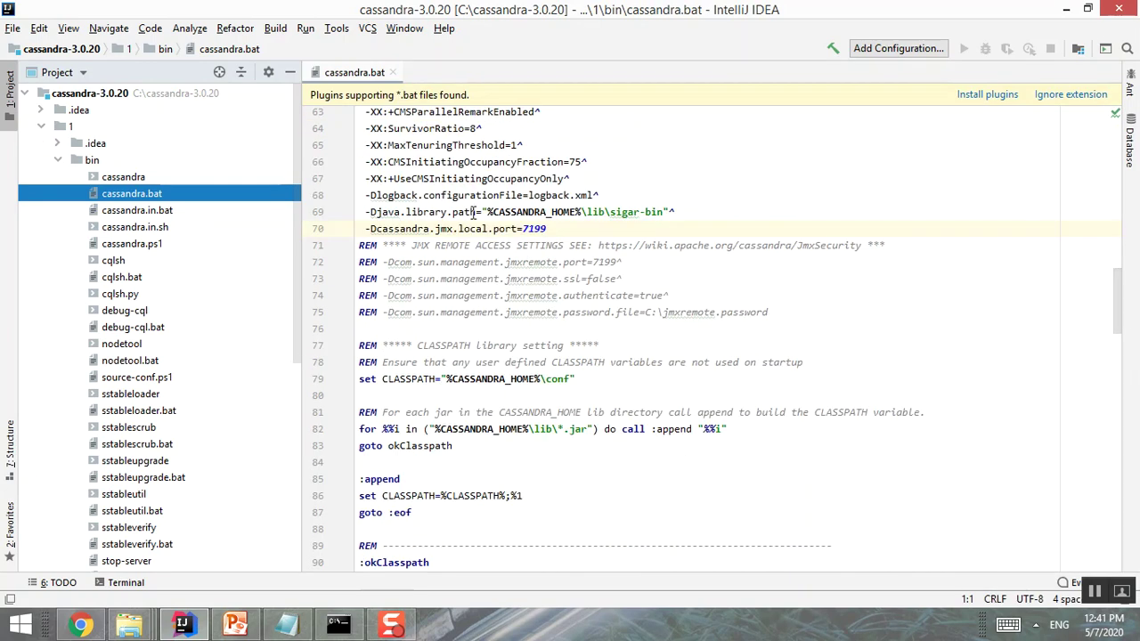
pyautogui.click(441, 229)
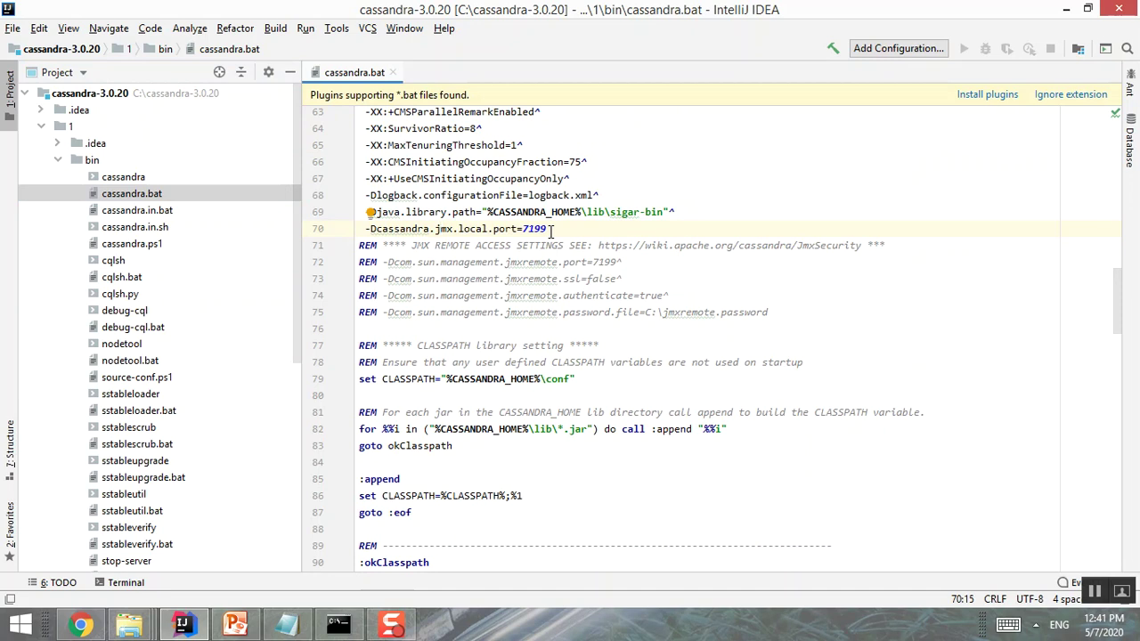
pyautogui.scroll(-7, 566, 229)
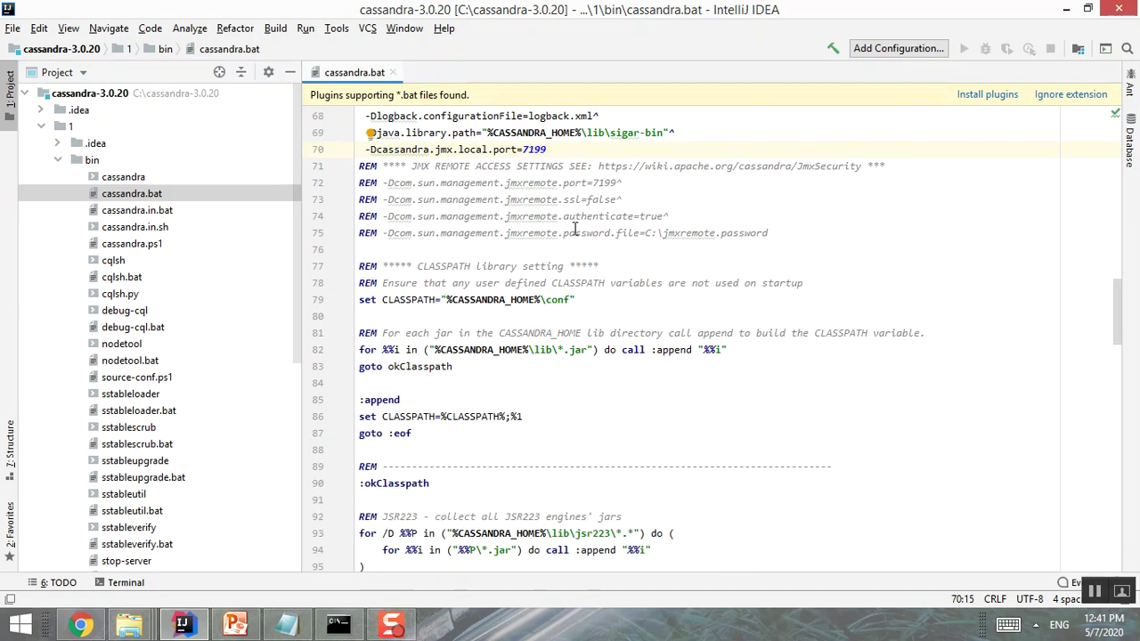
pyautogui.scroll(20, 575, 228)
pyautogui.scroll(5, 575, 229)
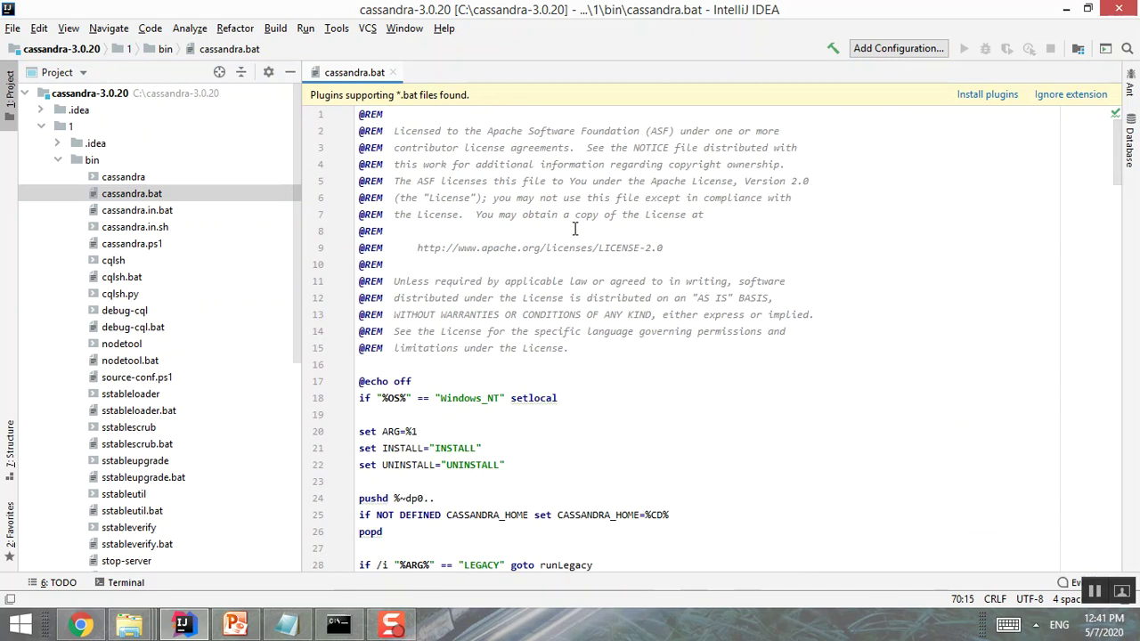
# Open cassandra.ps1 from node 1's bin folder and check its entry on the PowerPoint configuration slide
pyautogui.click(155, 248)
pyautogui.doubleClick(155, 247)
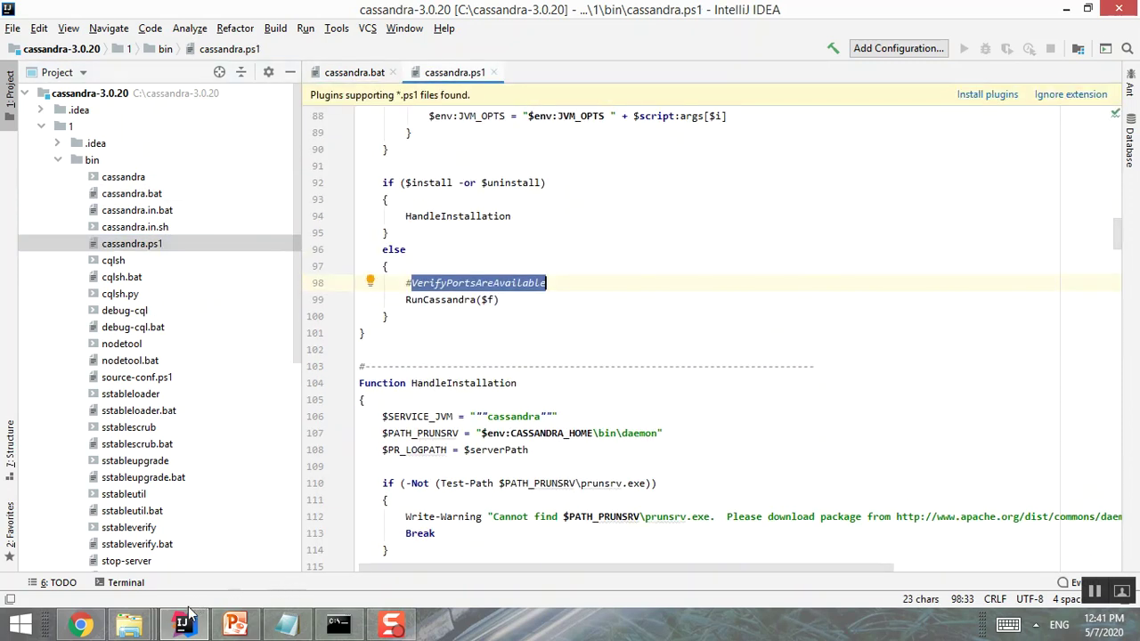
pyautogui.click(234, 626)
pyautogui.click(419, 301)
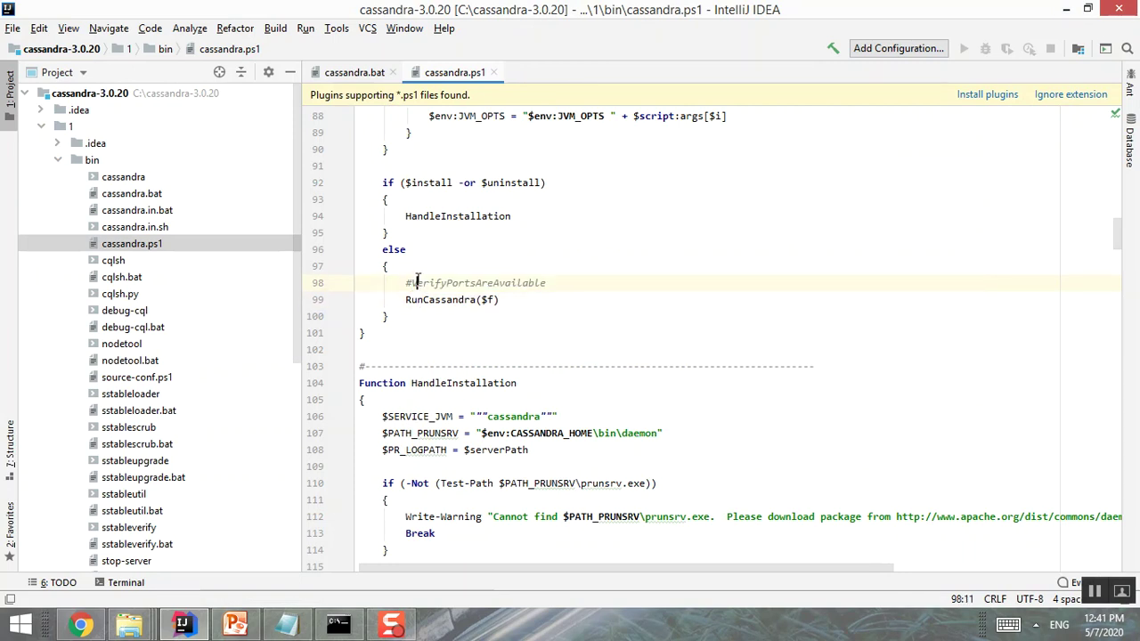
# Search cassandra.ps1 for VerifyPortsAreAvailable, starting from its commented-out call, and examine the function's definition
pyautogui.doubleClick(416, 283)
pyautogui.hotkey('ctrl', 'f')
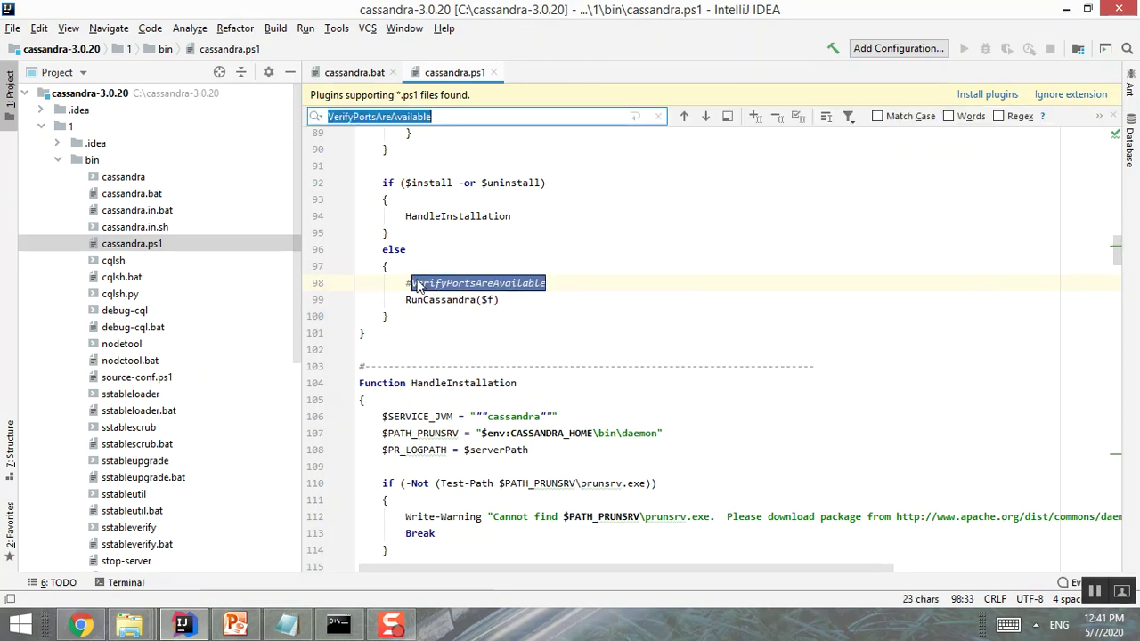
pyautogui.press('Return')
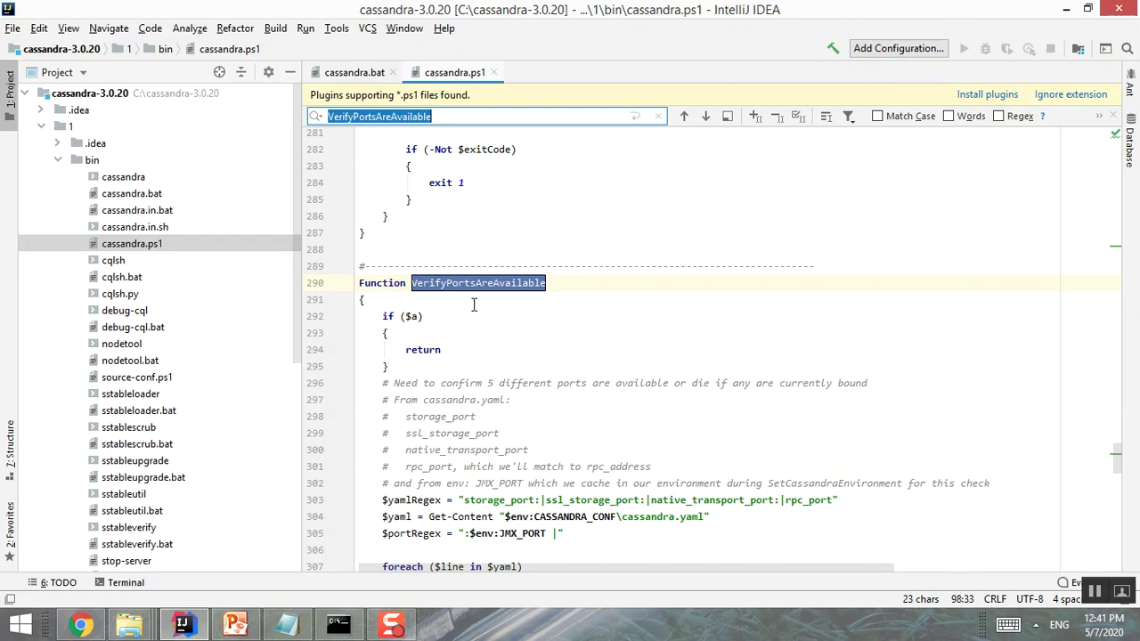
pyautogui.scroll(6, 561, 266)
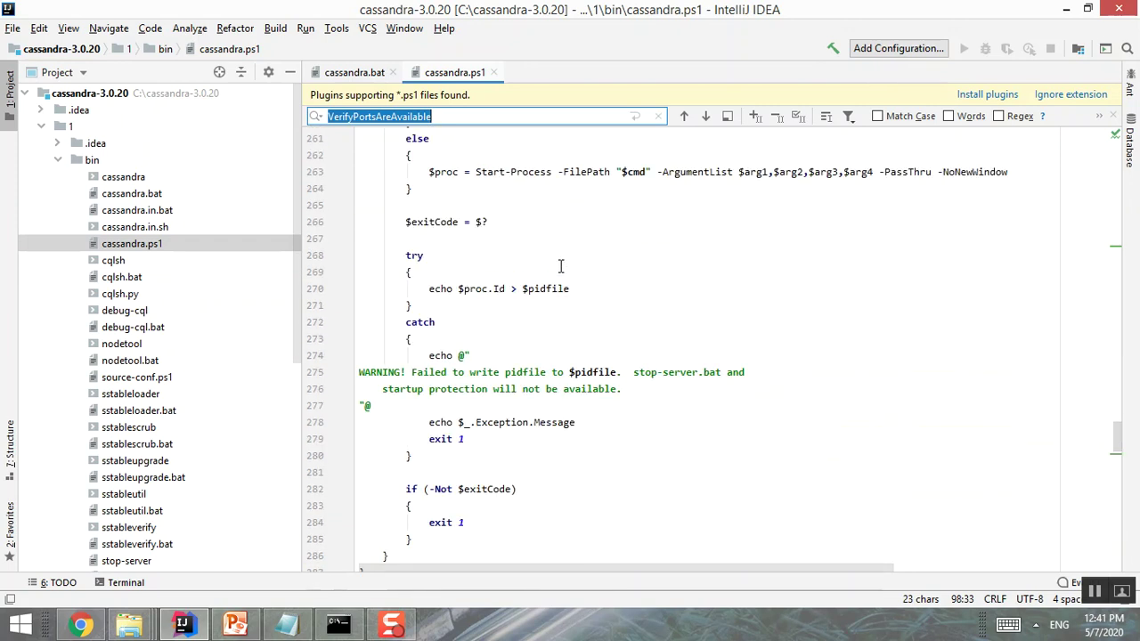
pyautogui.scroll(-4, 501, 415)
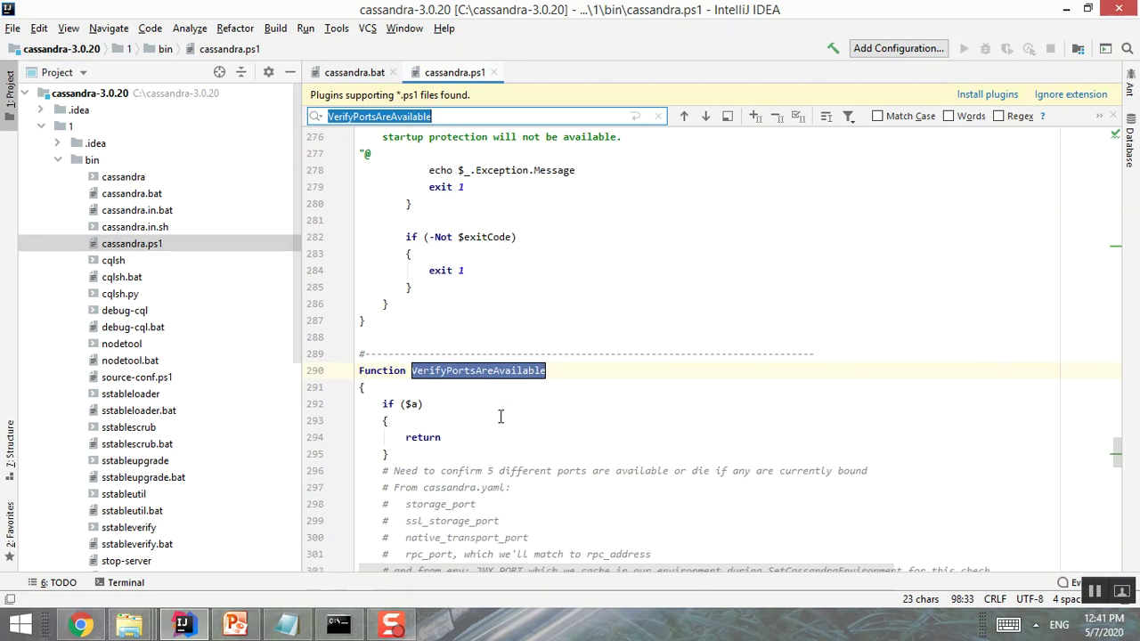
pyautogui.click(501, 417)
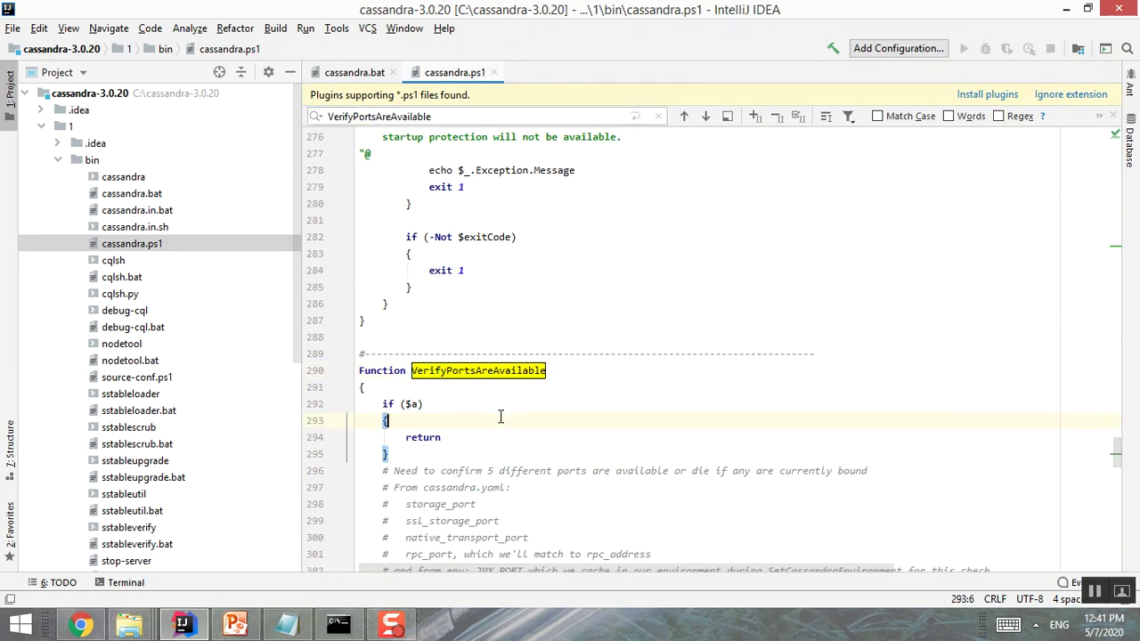
# Search from the VerifyPortsAreAvailable function definition back to its commented-out call above RunCassandra($f)
pyautogui.rightClick(500, 410)
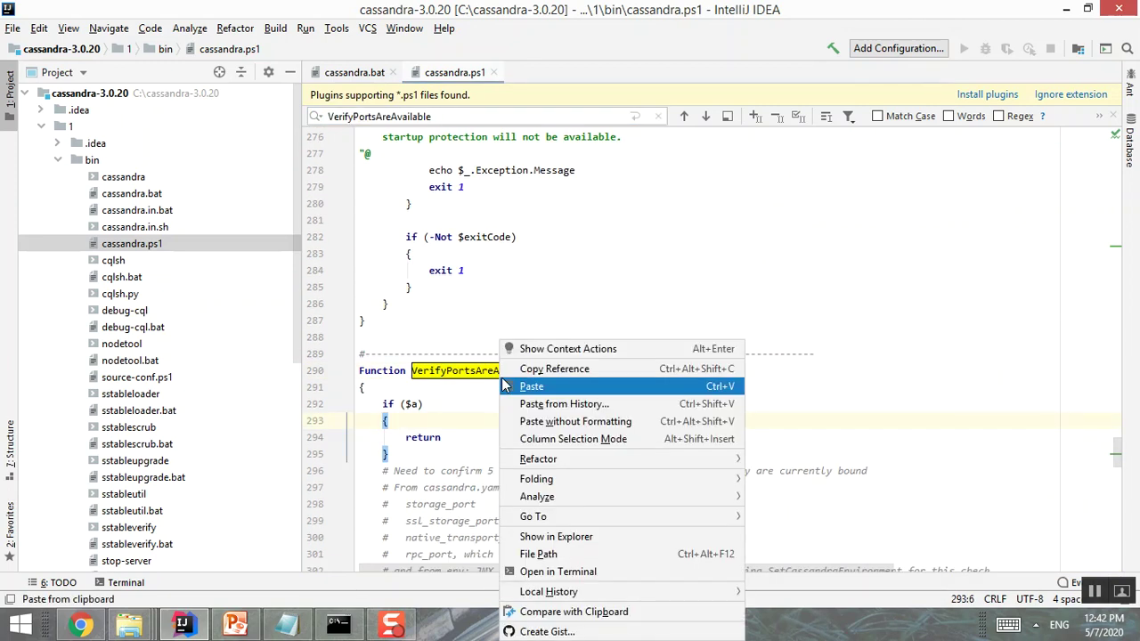
pyautogui.doubleClick(450, 372)
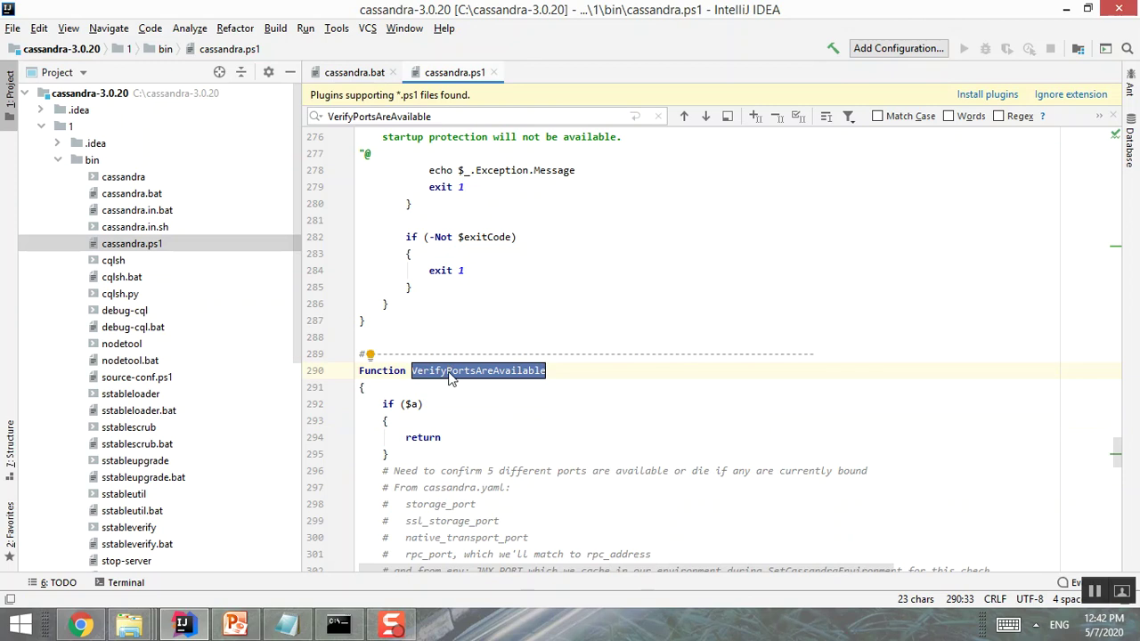
pyautogui.hotkey('ctrl', 'f')
pyautogui.press('Return')
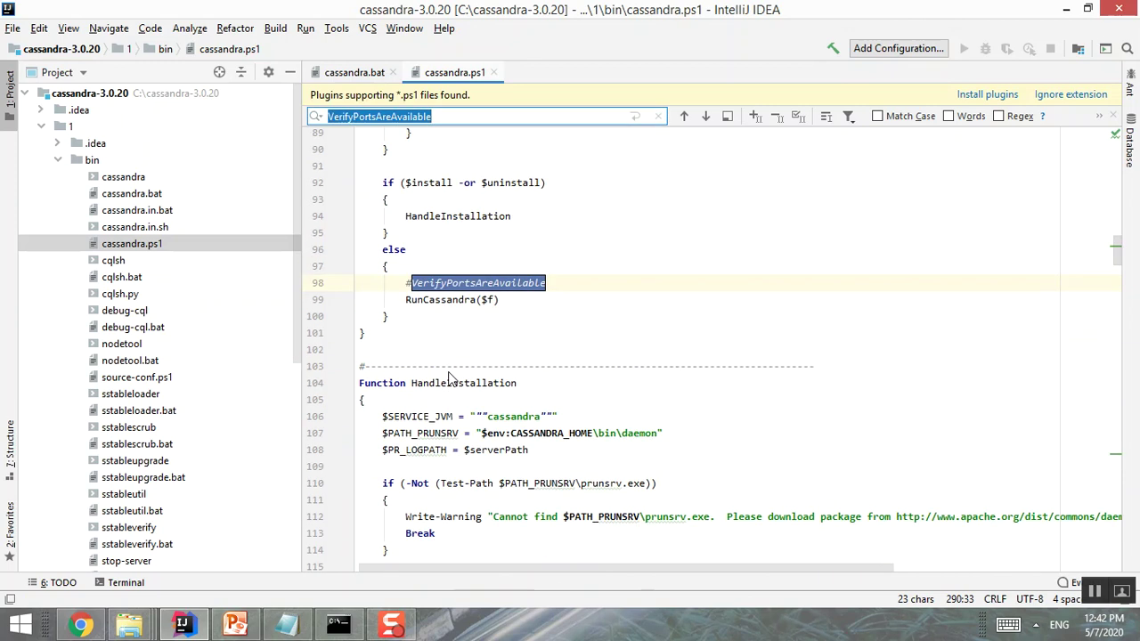
pyautogui.click(418, 300)
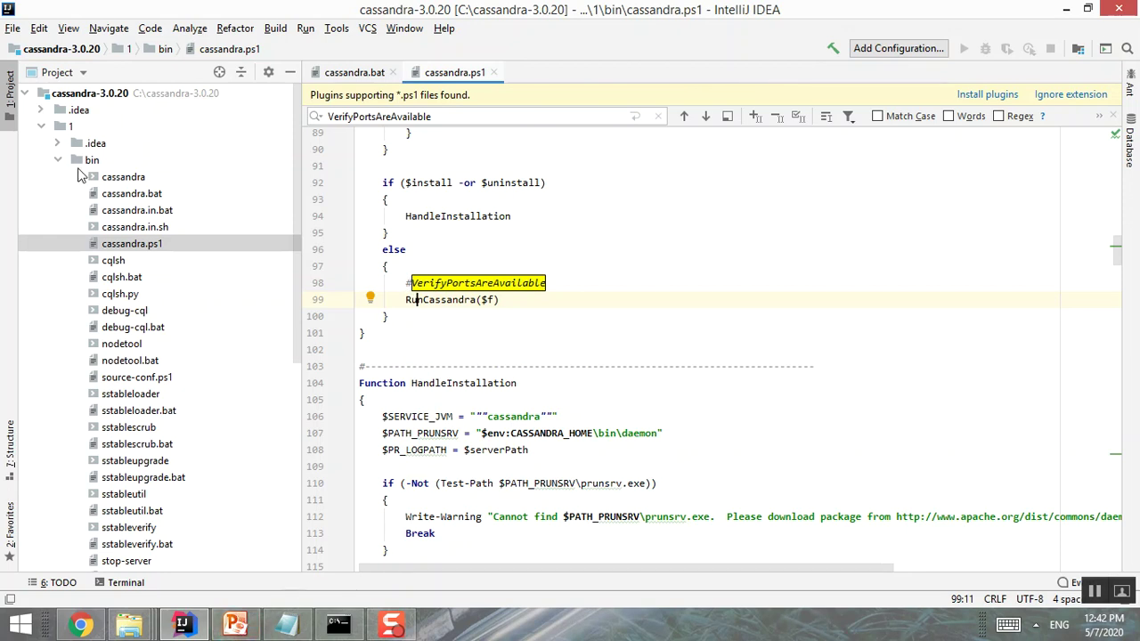
# Open cassandra.yaml from node 1's conf folder and examine the cluster_name setting at the beginning of the file
pyautogui.click(58, 160)
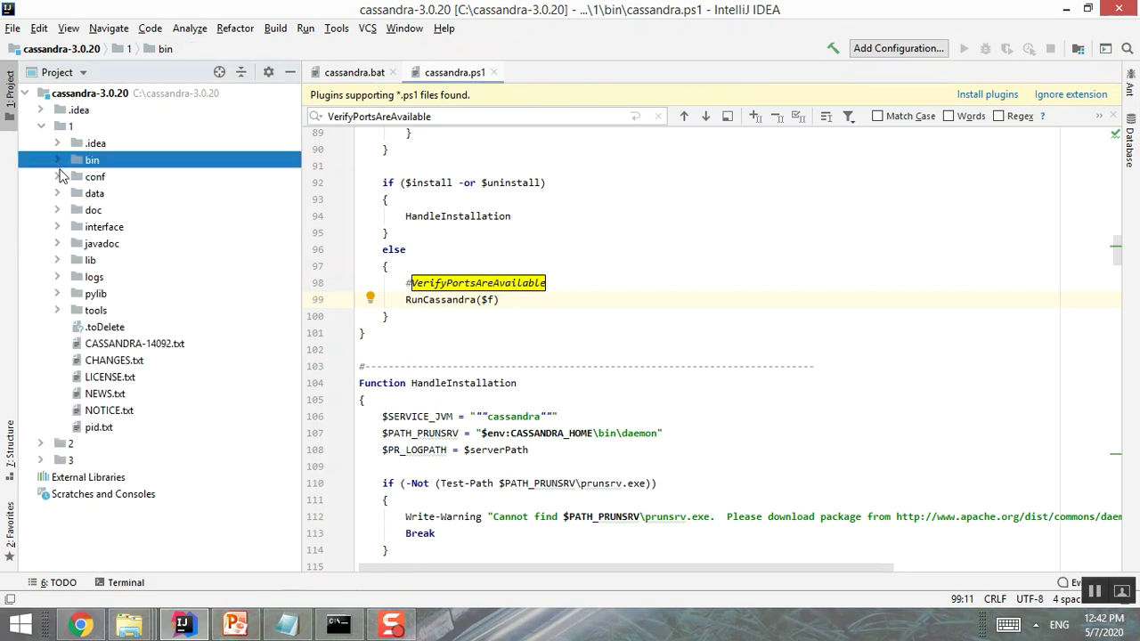
pyautogui.click(59, 177)
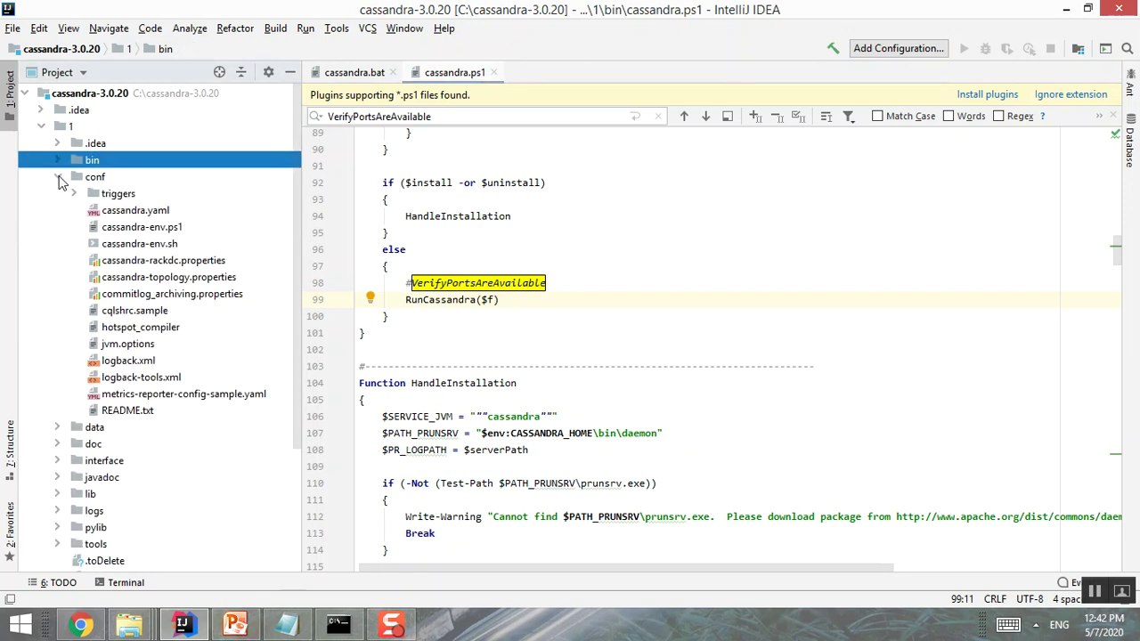
pyautogui.click(111, 214)
pyautogui.doubleClick(112, 214)
pyautogui.scroll(20, 552, 216)
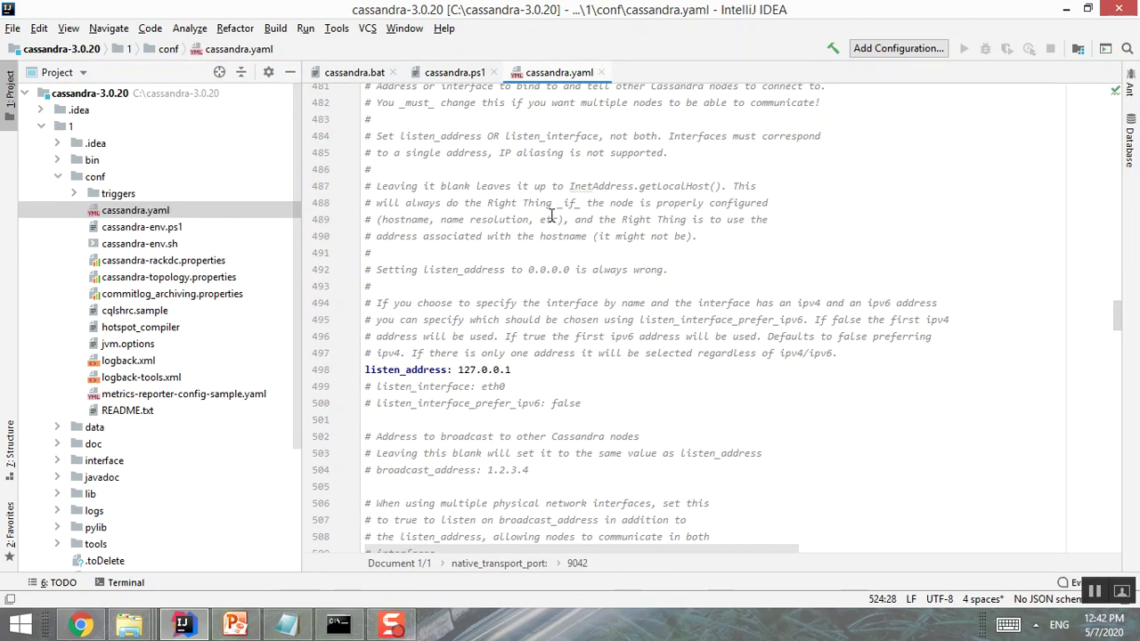
pyautogui.scroll(20, 552, 217)
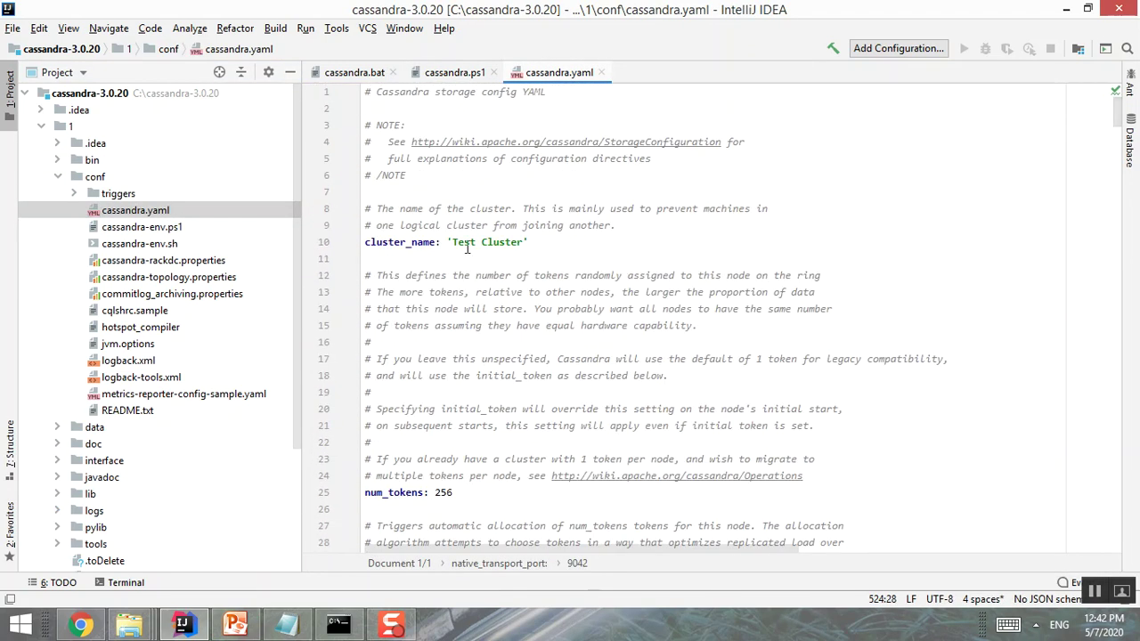
# Compare the cluster_name setting in cassandra.yaml with the Conf/cassandra.yaml entries on the PowerPoint configuration slide
pyautogui.click(237, 624)
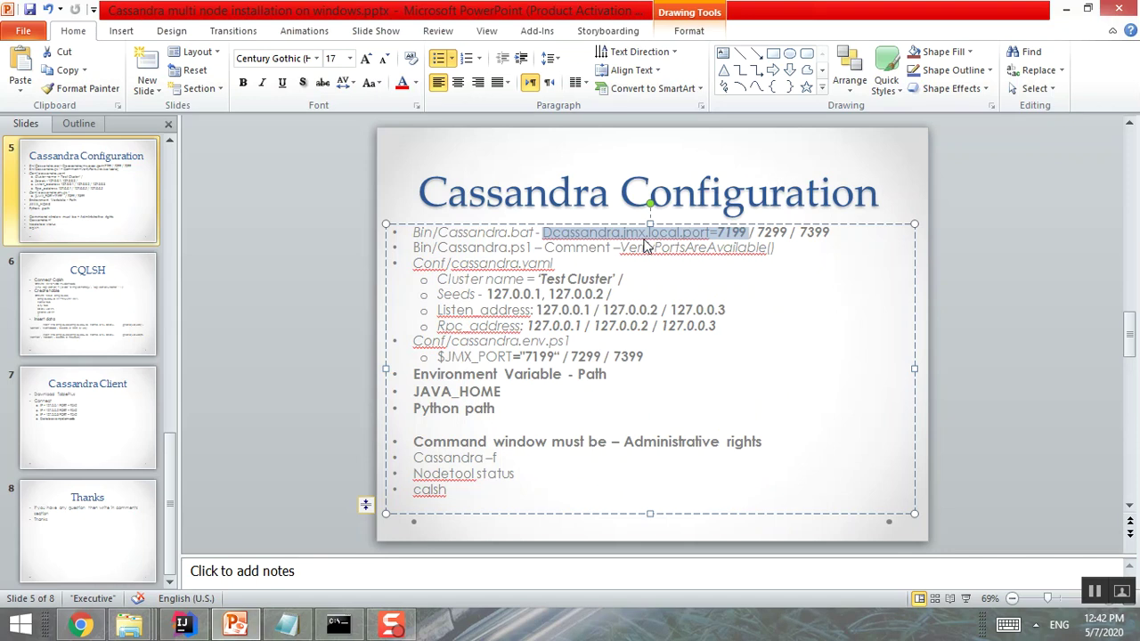
pyautogui.click(505, 264)
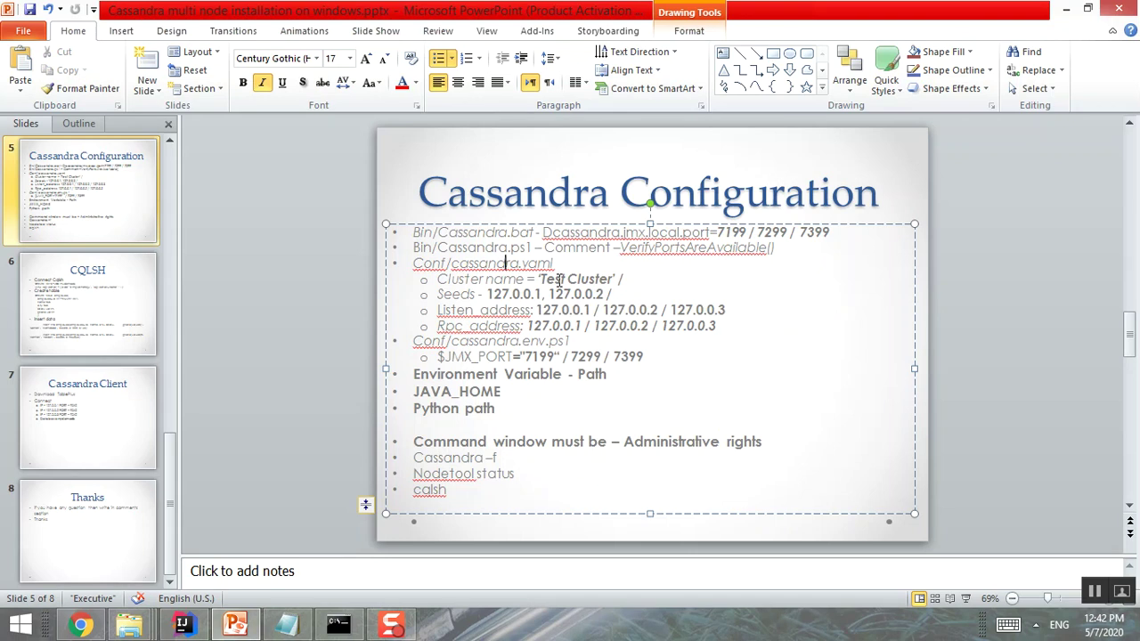
pyautogui.click(183, 625)
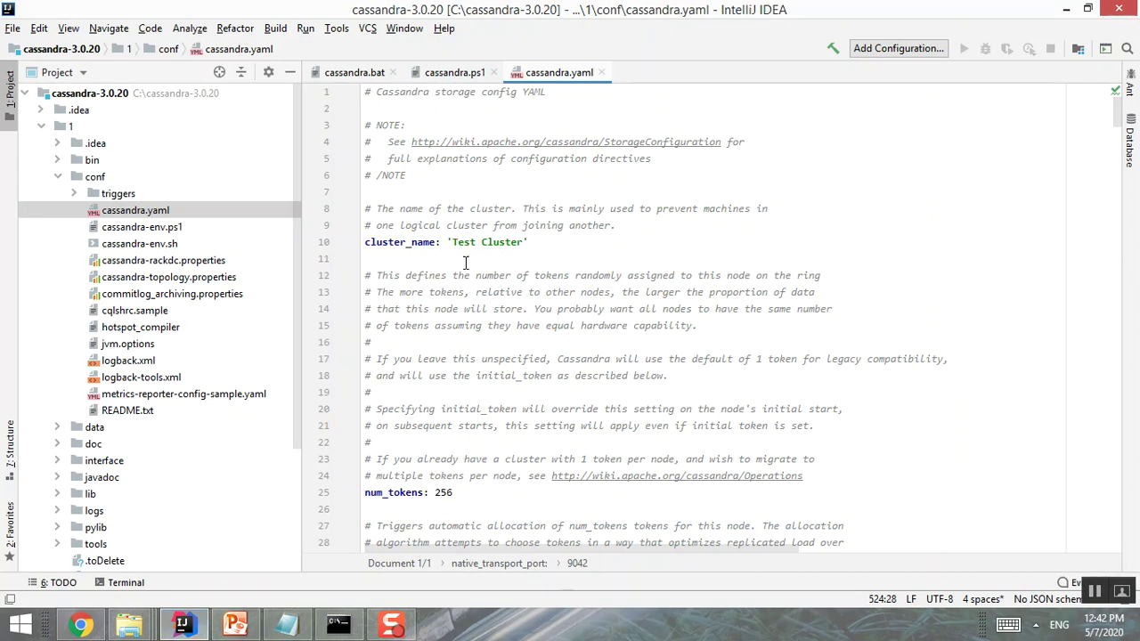
pyautogui.click(235, 625)
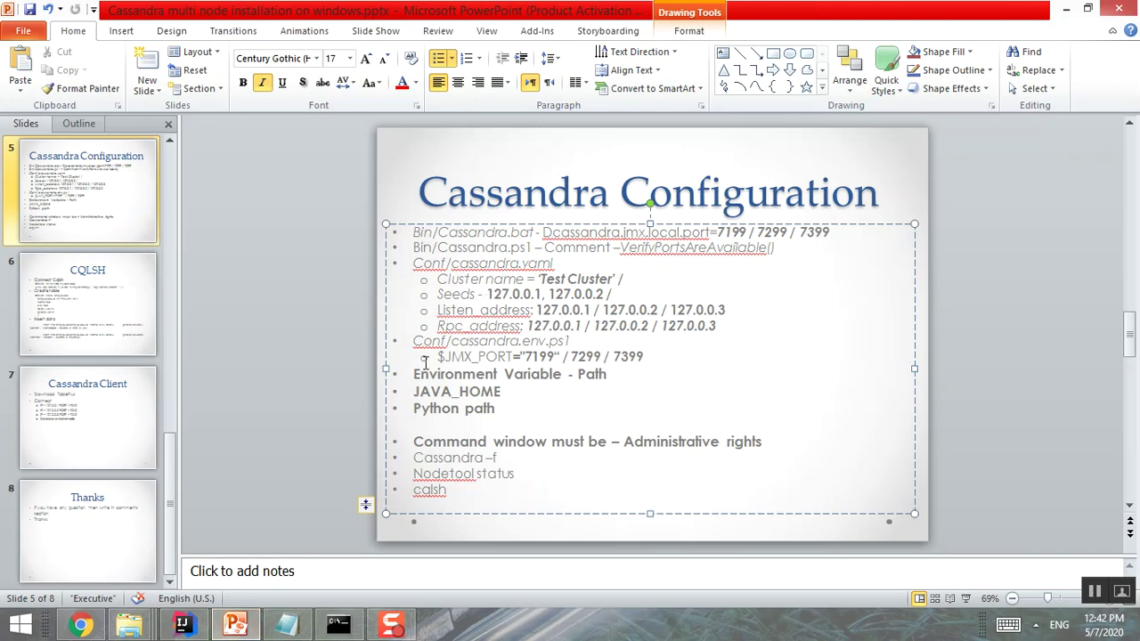
# Return to cassandra.yaml in IntelliJ IDEA, search it for "seeds", and examine the seed addresses under seed_provider
pyautogui.click(181, 623)
pyautogui.click(493, 348)
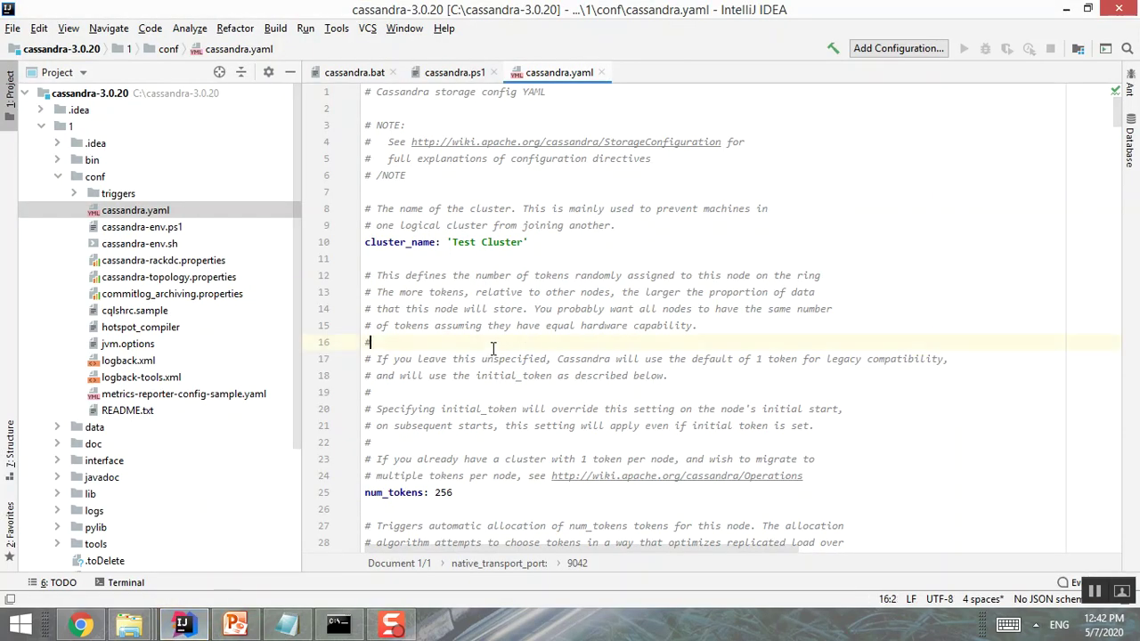
pyautogui.hotkey('ctrl', 'f')
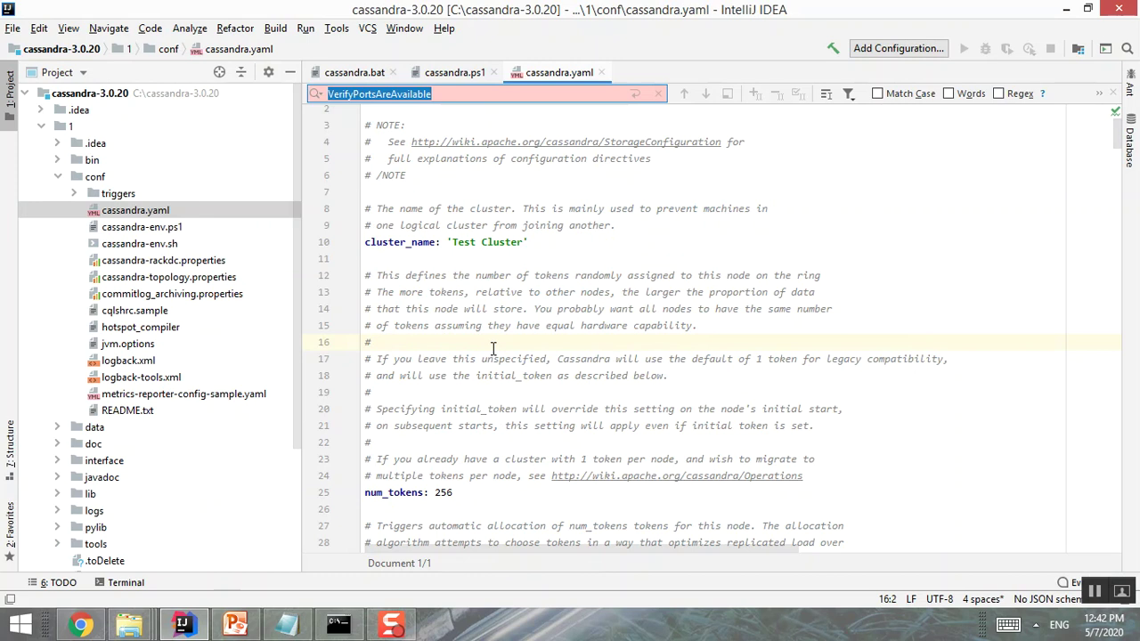
pyautogui.write('seeds')
pyautogui.click(546, 294)
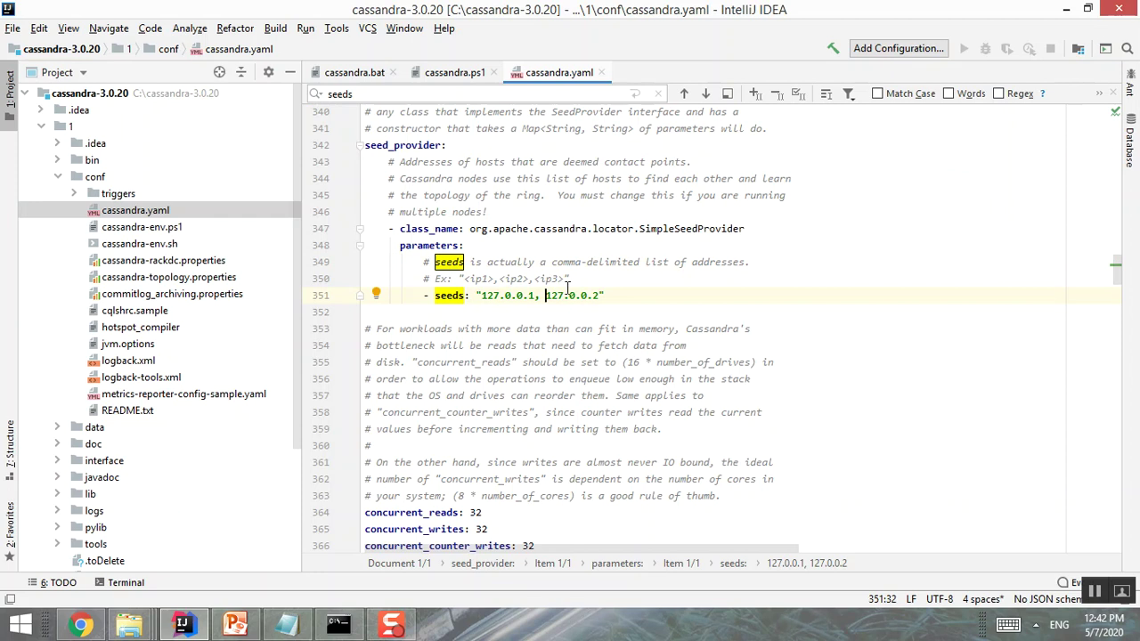
pyautogui.click(598, 281)
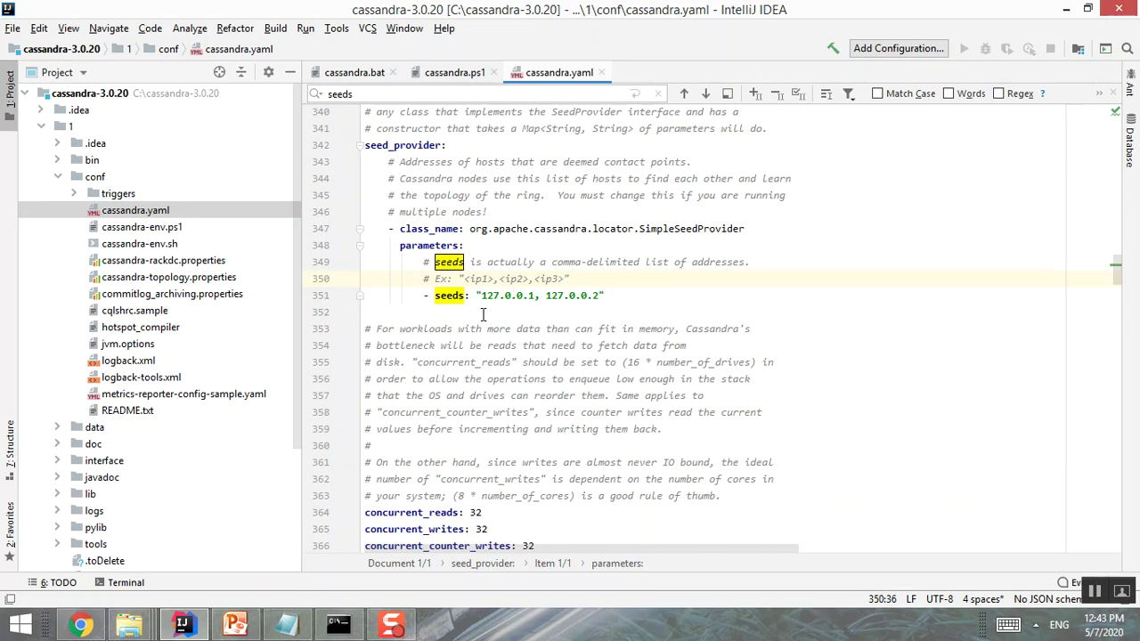
pyautogui.scroll(-1, 483, 315)
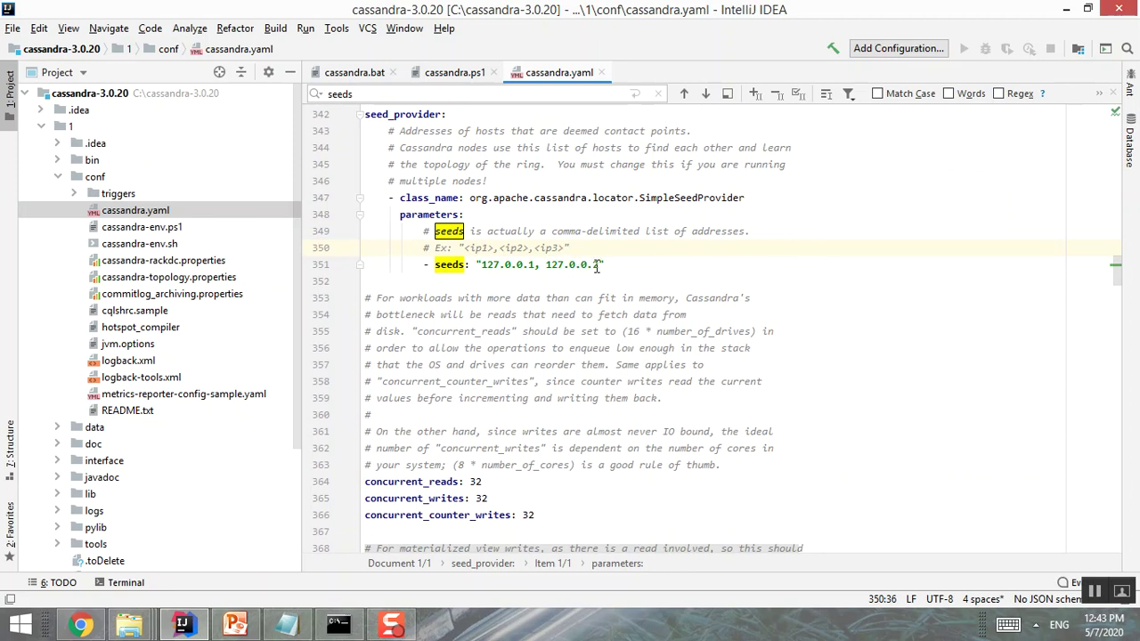
pyautogui.scroll(-6, 573, 324)
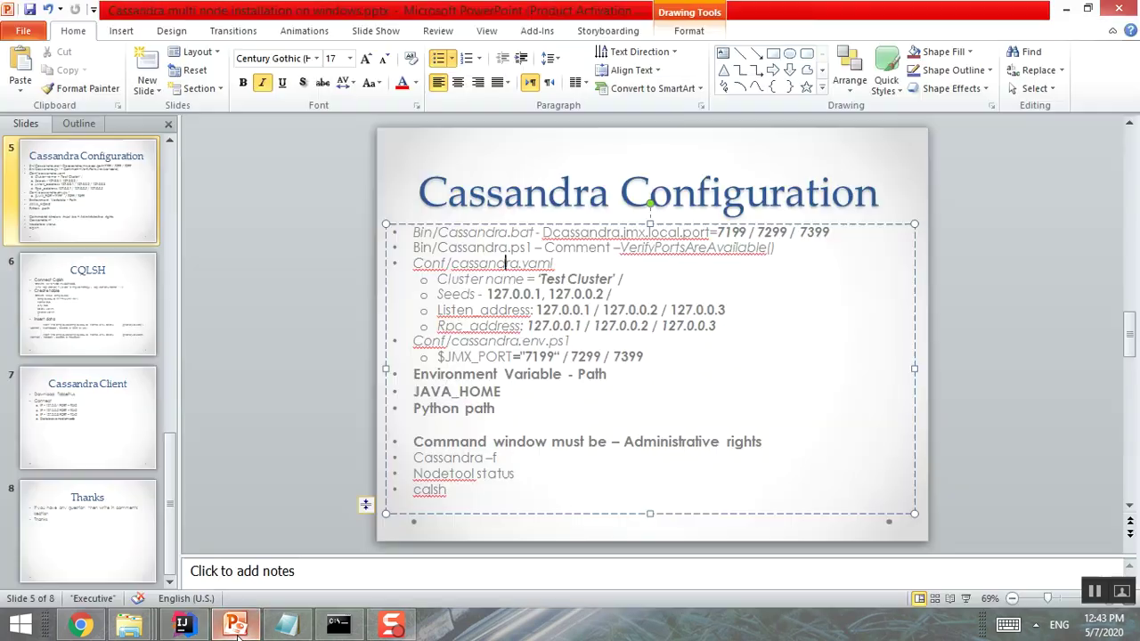
# Review the Listen_address entry and the per-node JMX local ports on the PowerPoint configuration slide
pyautogui.click(234, 625)
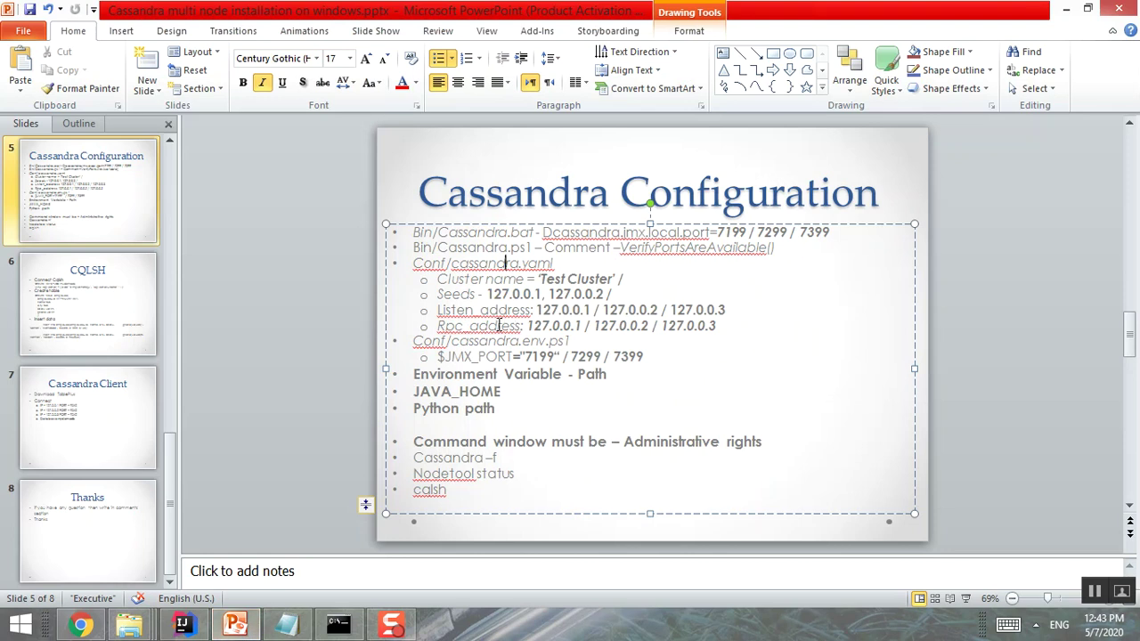
pyautogui.doubleClick(556, 308)
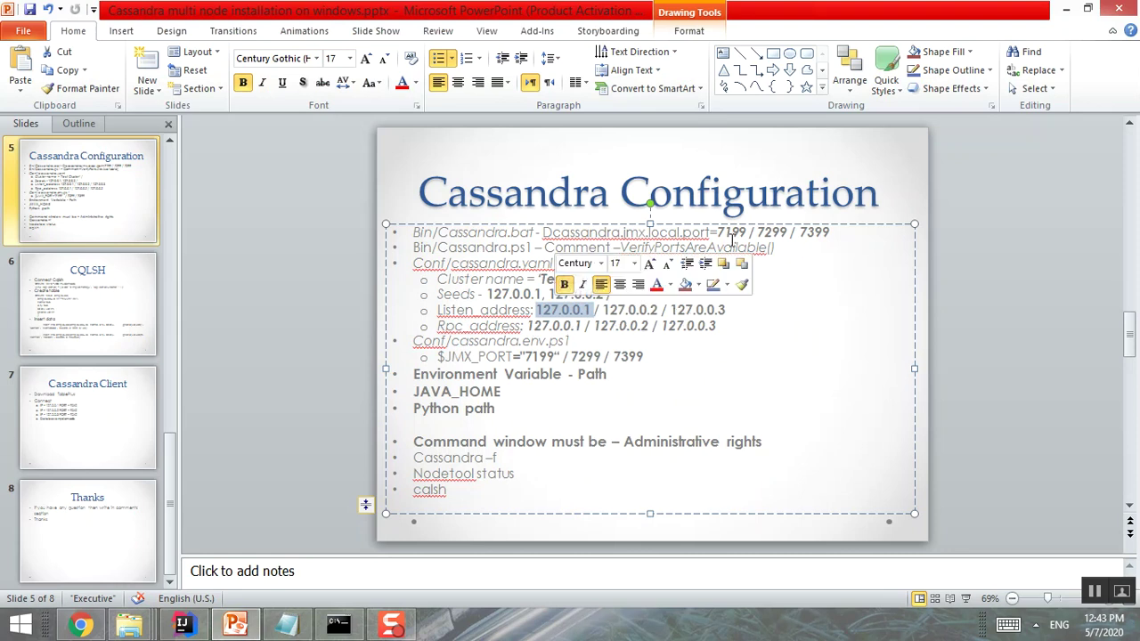
pyautogui.moveTo(544, 232); pyautogui.dragTo(790, 233)
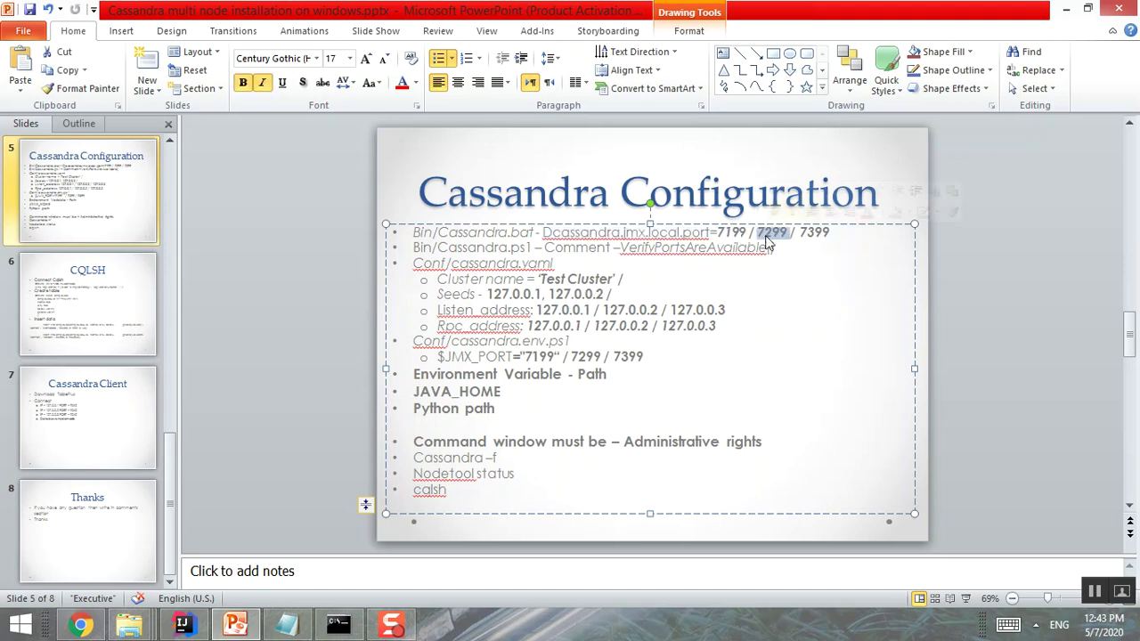
pyautogui.doubleClick(816, 233)
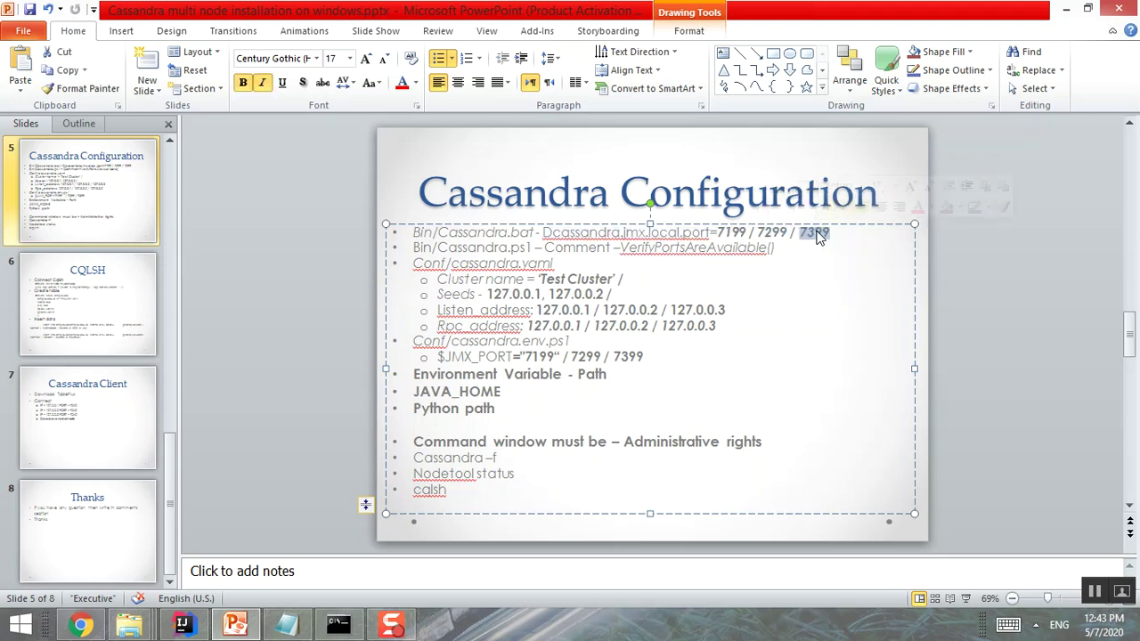
# Switch to IntelliJ IDEA, search cassandra.yaml for "rpc", and examine the rpc_address setting
pyautogui.click(183, 625)
pyautogui.hotkey('ctrl', 'f')
pyautogui.write('rpc')
pyautogui.press('Return')
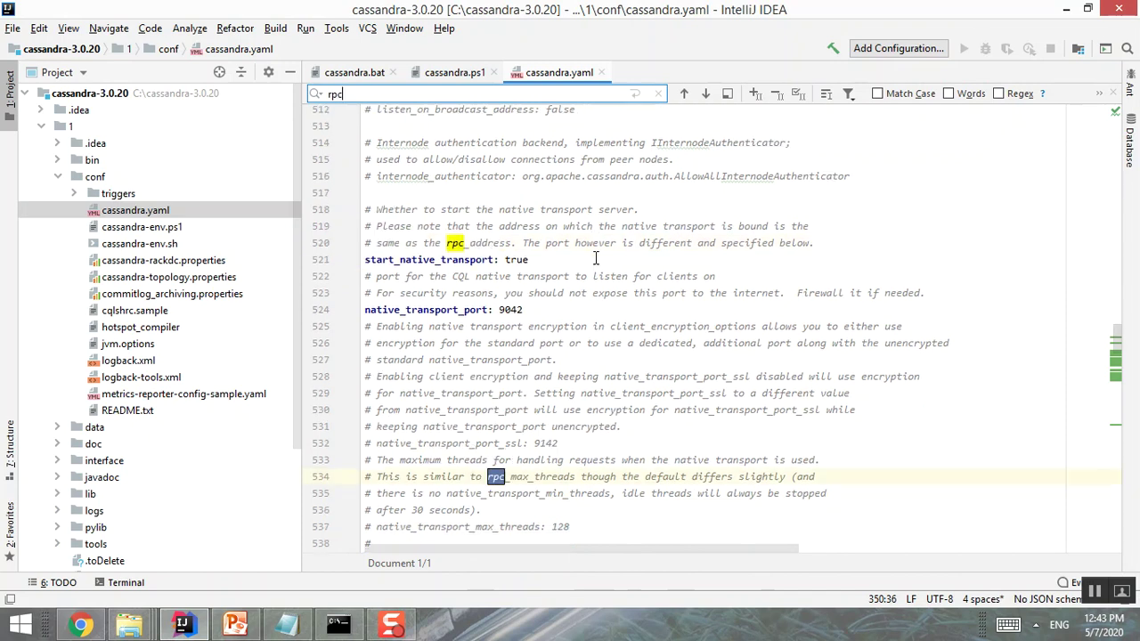
pyautogui.press('Return')
pyautogui.press('Return')
pyautogui.press('Return')
pyautogui.press('Return')
pyautogui.press('Return')
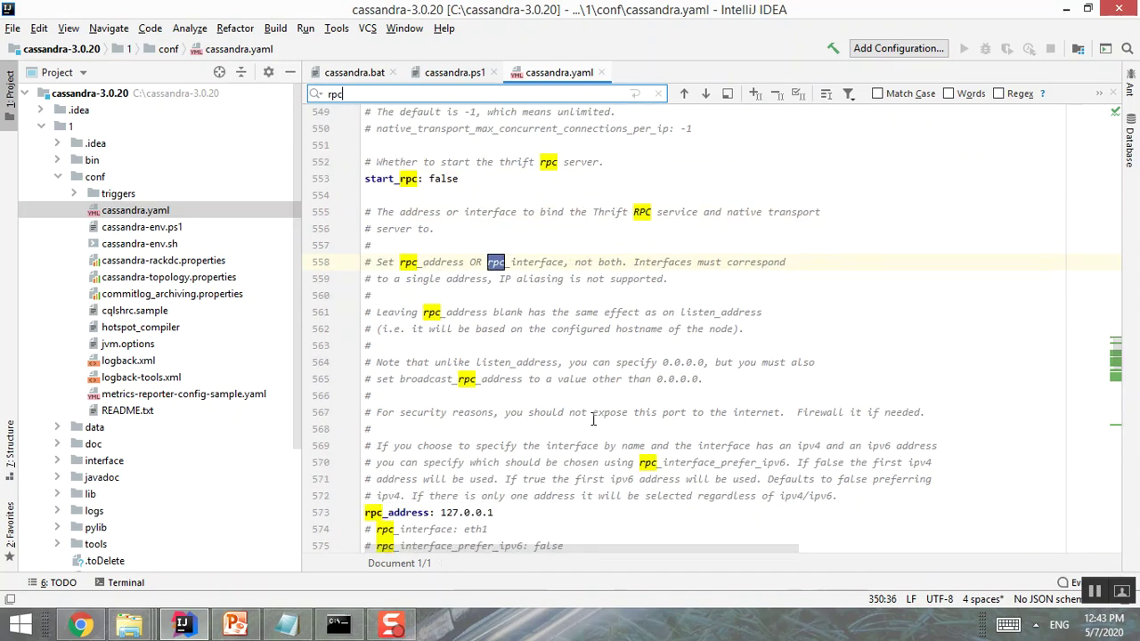
pyautogui.moveTo(475, 513); pyautogui.dragTo(482, 513)
pyautogui.scroll(-5, 570, 456)
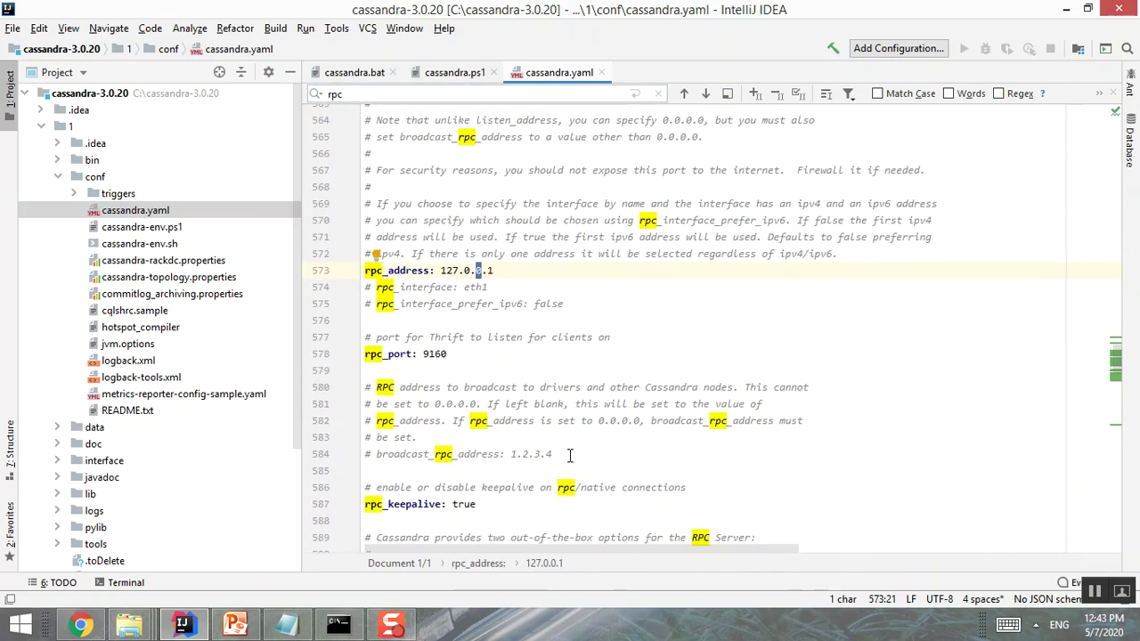
# Search cassandra.yaml for "listen_" to locate the listen_address setting
pyautogui.hotkey('ctrl', 'f')
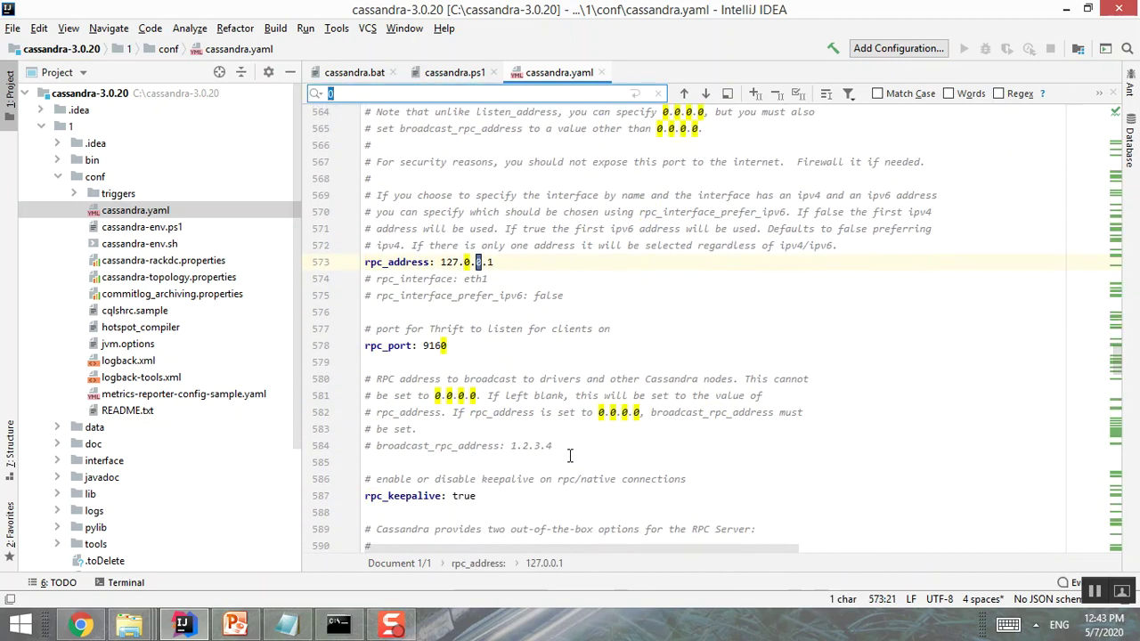
pyautogui.click(254, 629)
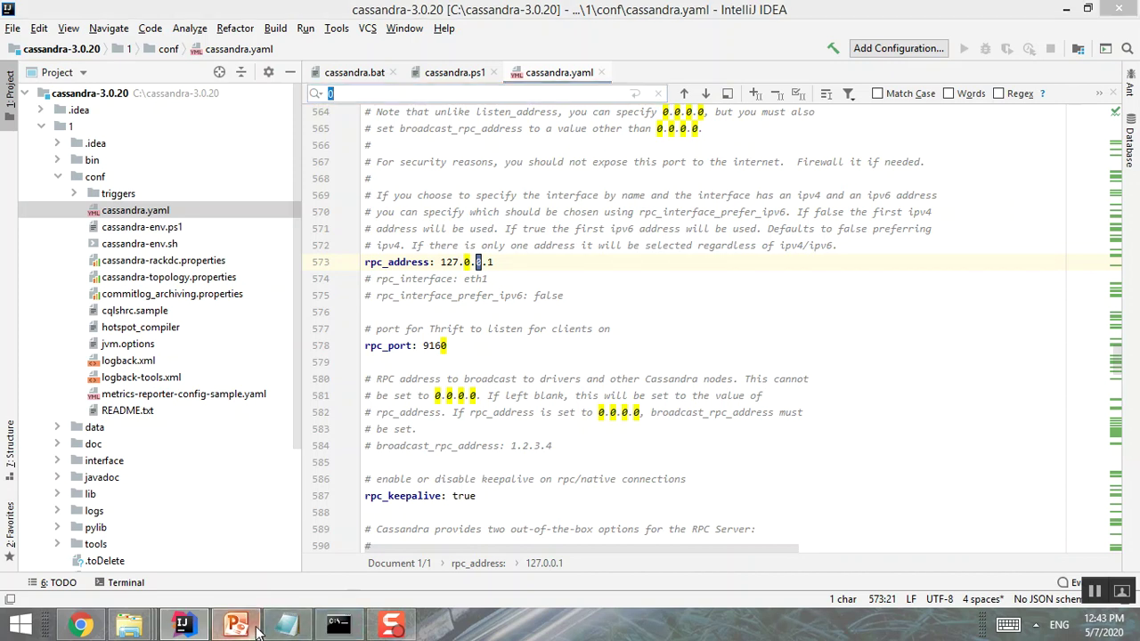
pyautogui.click(255, 628)
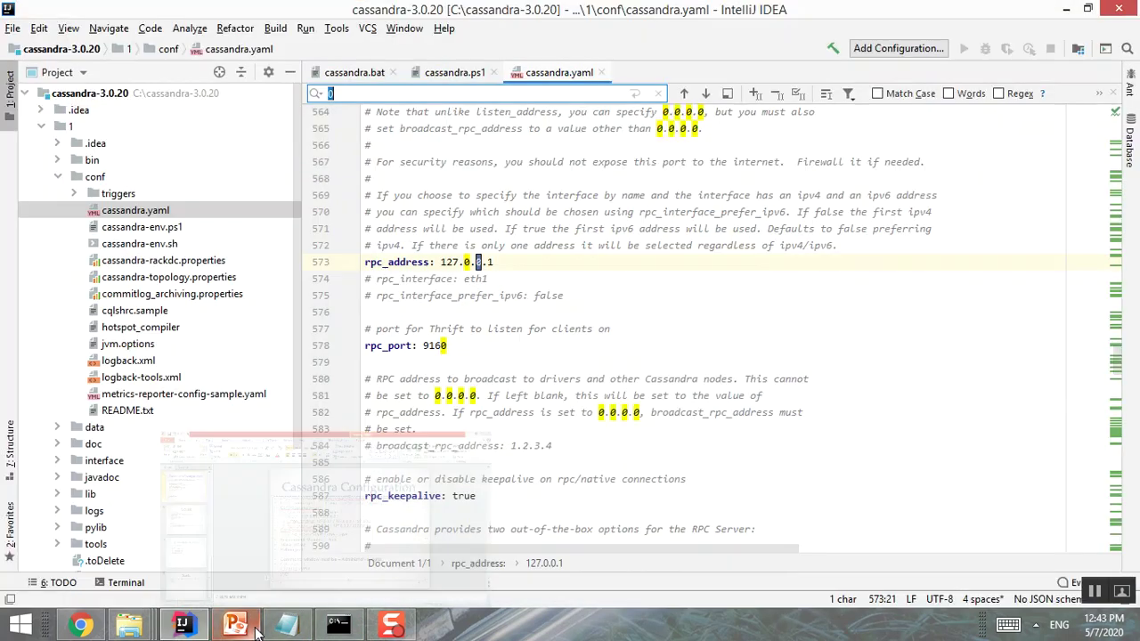
pyautogui.write('li')
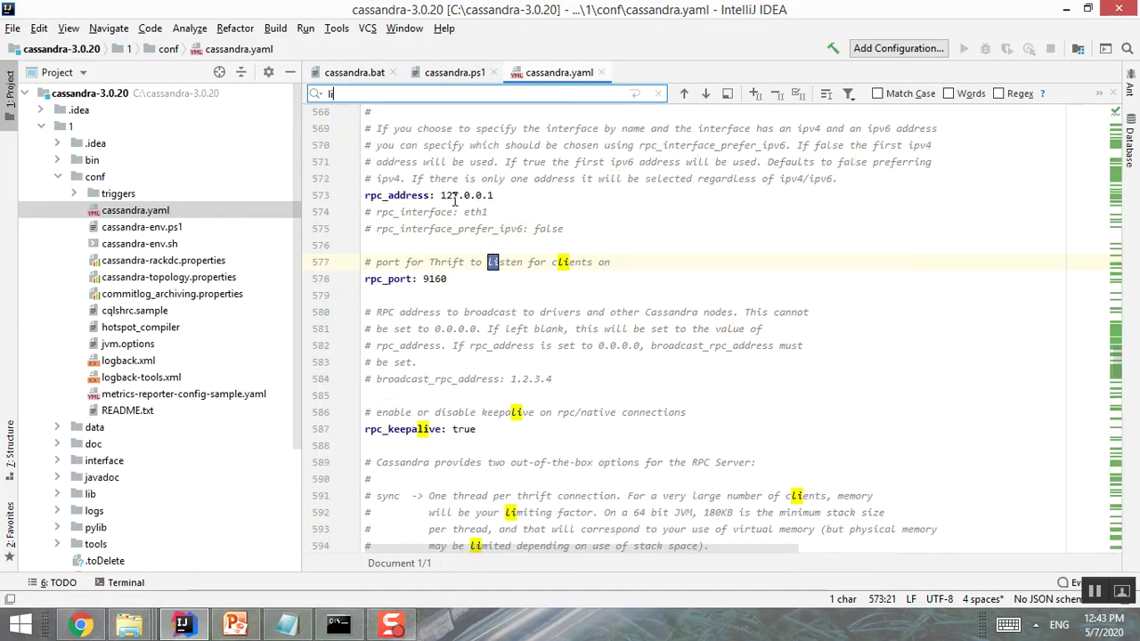
pyautogui.write('sten')
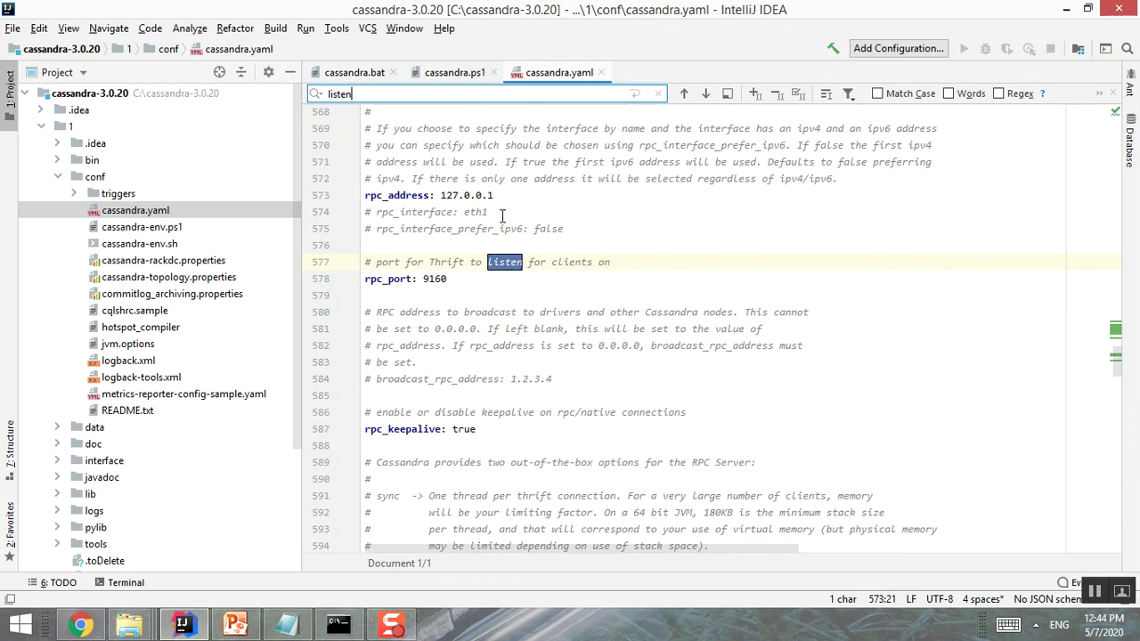
pyautogui.write('_')
pyautogui.press('Return')
pyautogui.press('Return')
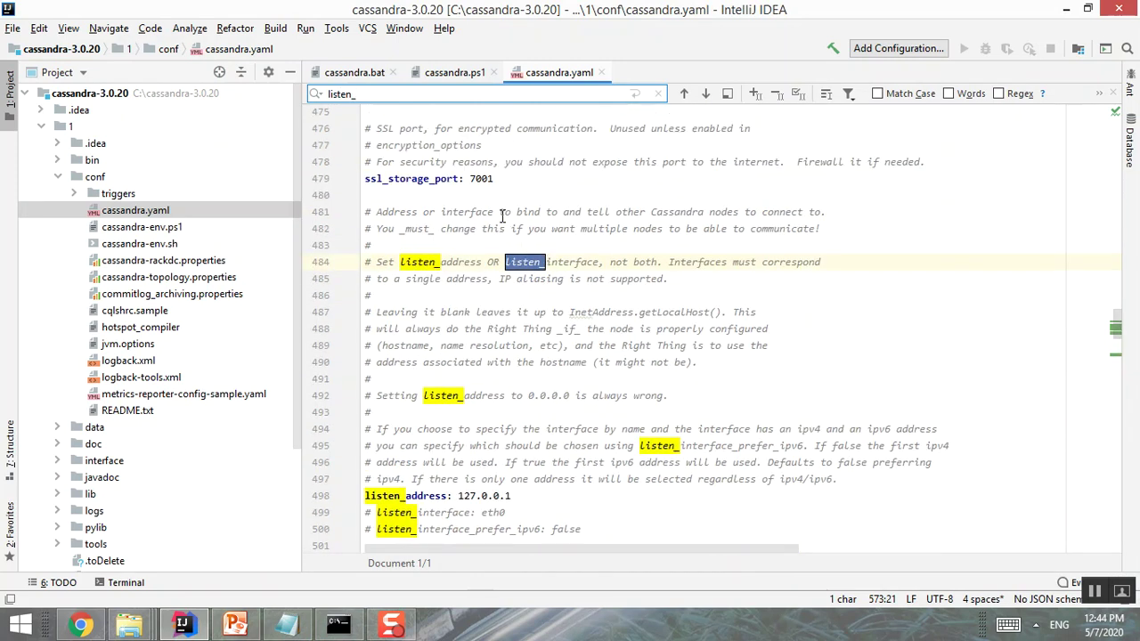
# Examine the listen_address line, and check the second seed address on the PowerPoint configuration slide
pyautogui.click(525, 364)
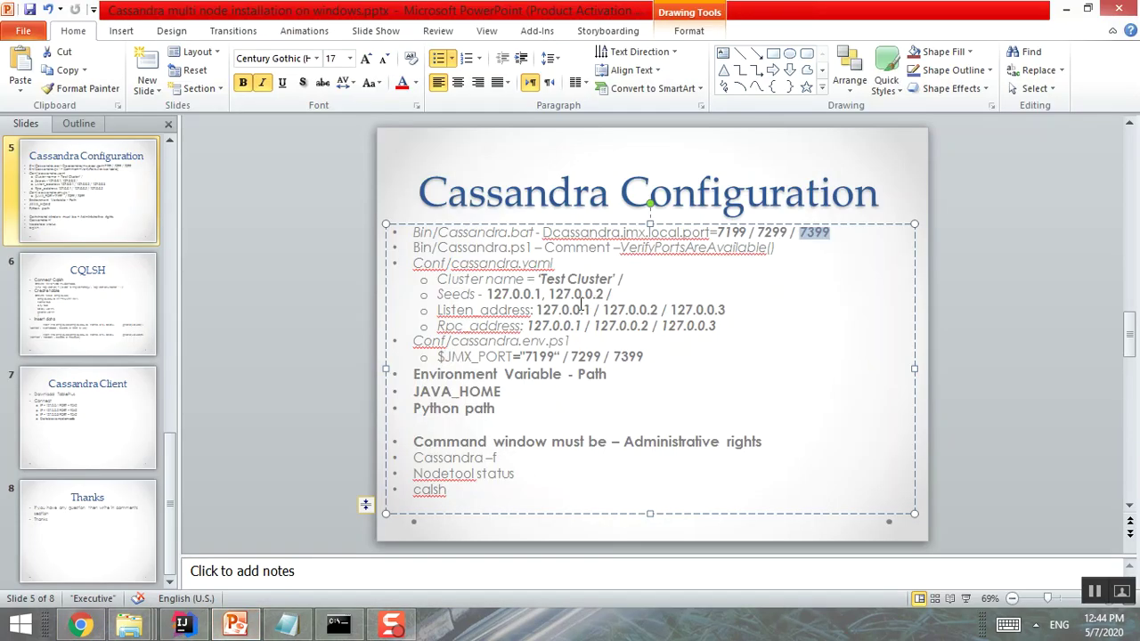
pyautogui.click(581, 306)
pyautogui.doubleClick(555, 293)
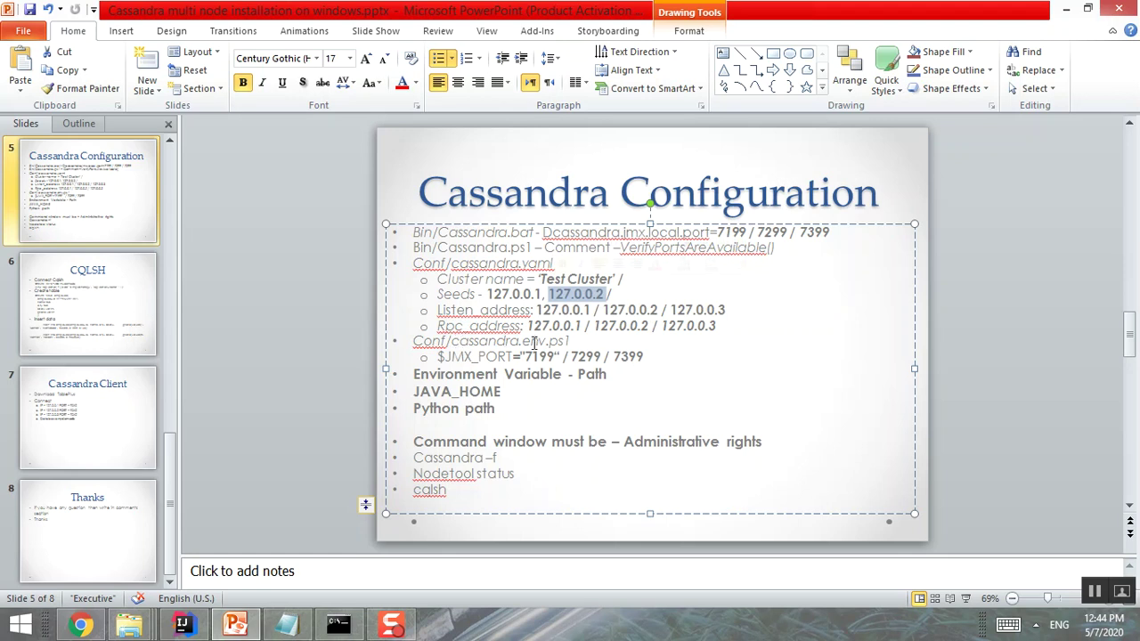
# Open cassandra-env.ps1 from node 1's conf folder in IntelliJ IDEA and compare its $JMX_PORT value with the PowerPoint slide
pyautogui.click(185, 628)
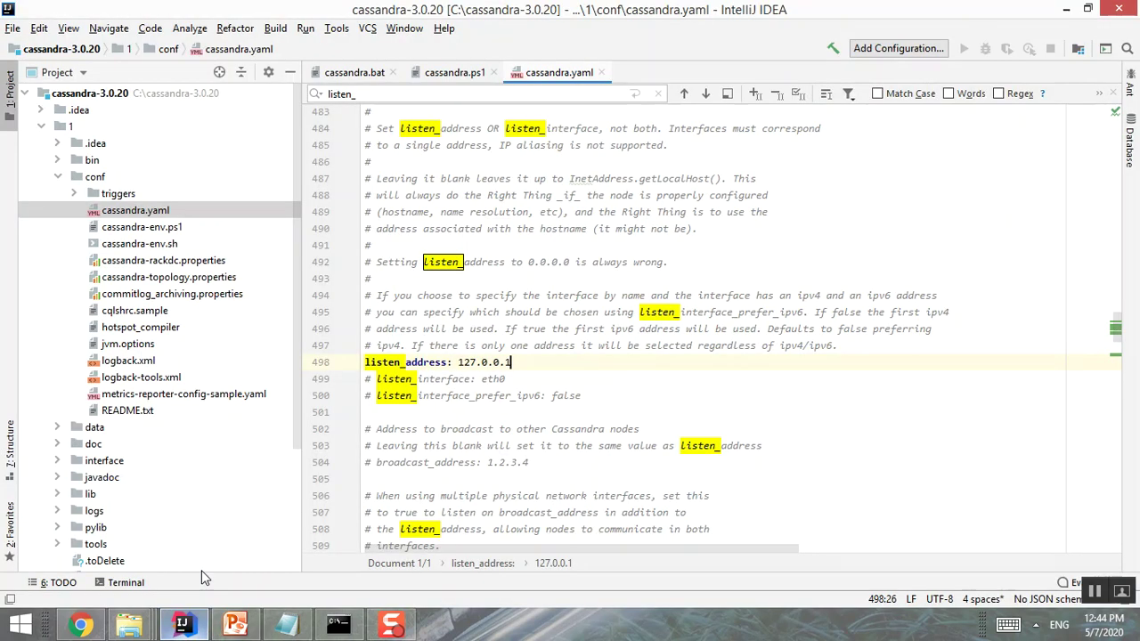
pyautogui.click(175, 230)
pyautogui.doubleClick(175, 229)
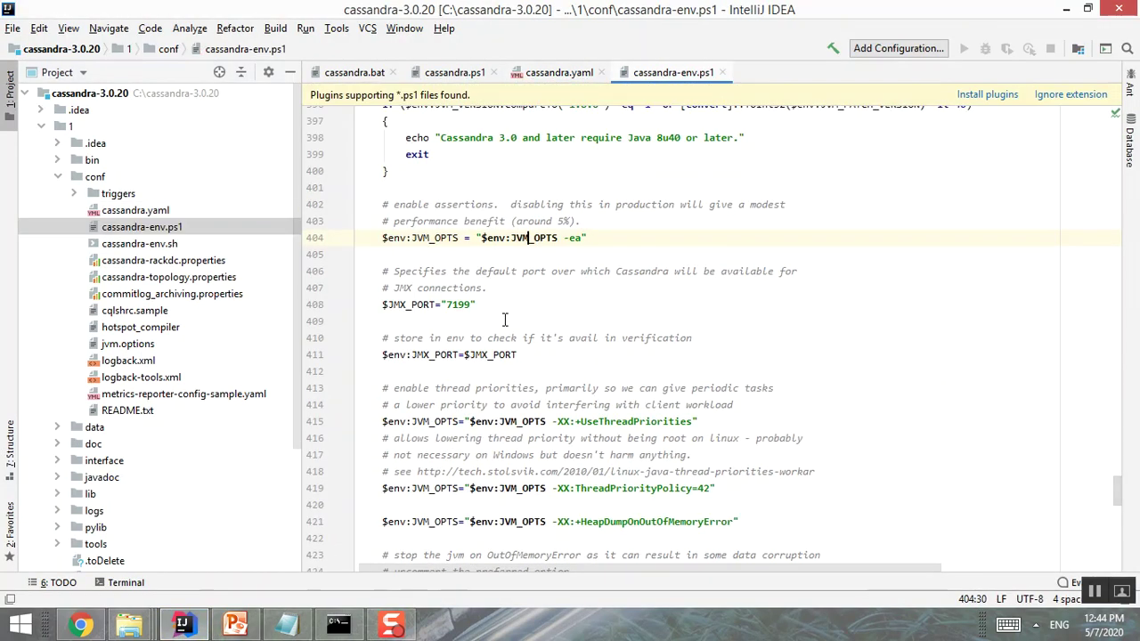
pyautogui.doubleClick(457, 304)
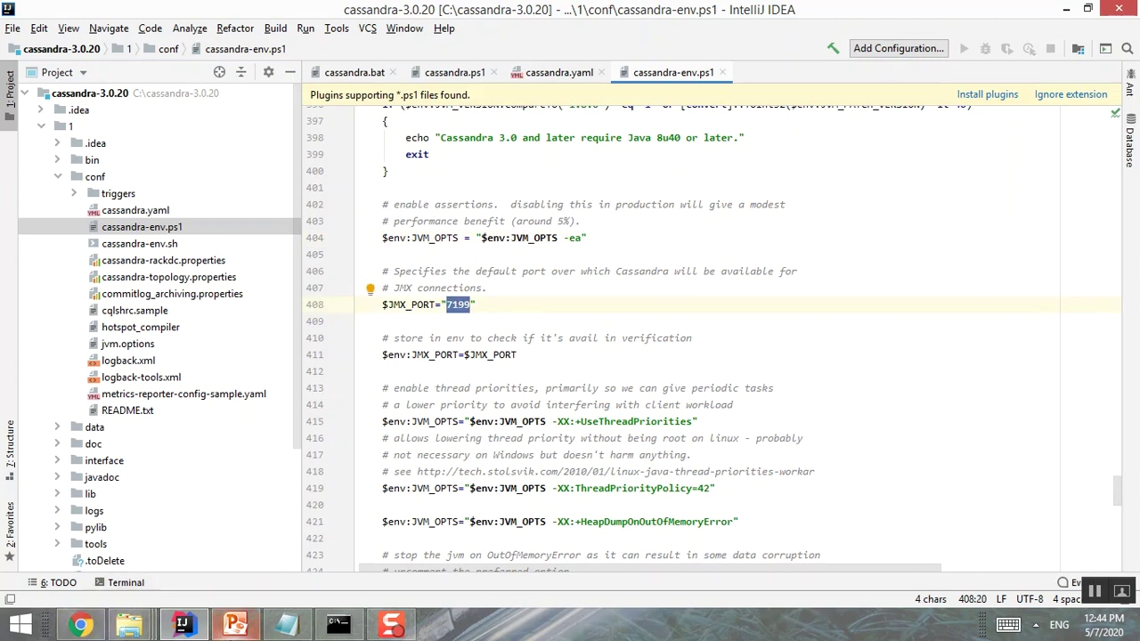
pyautogui.click(235, 625)
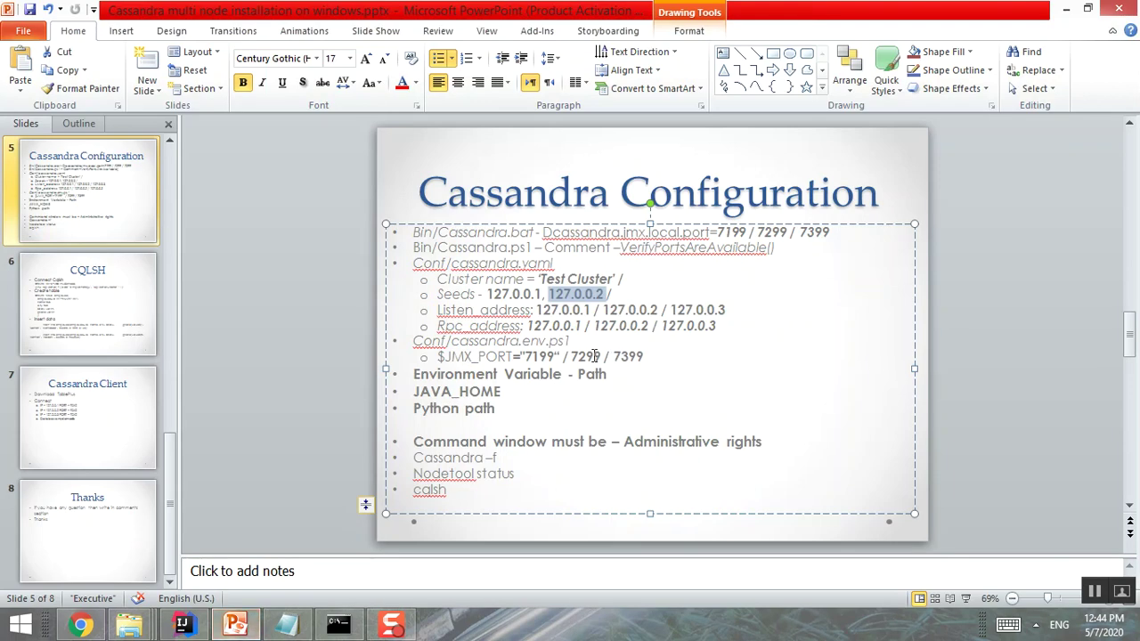
# Switch to IntelliJ IDEA, open cassandra.bat from node 2's bin folder, and examine the cassandra.jmx.local.port value
pyautogui.click(189, 625)
pyautogui.click(40, 127)
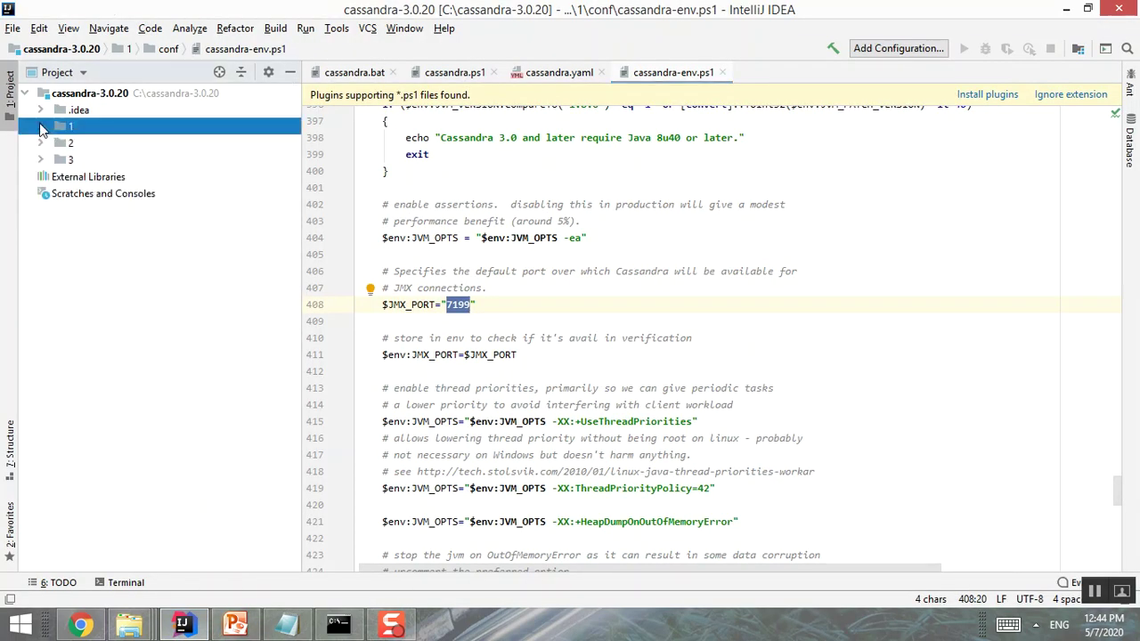
pyautogui.click(40, 144)
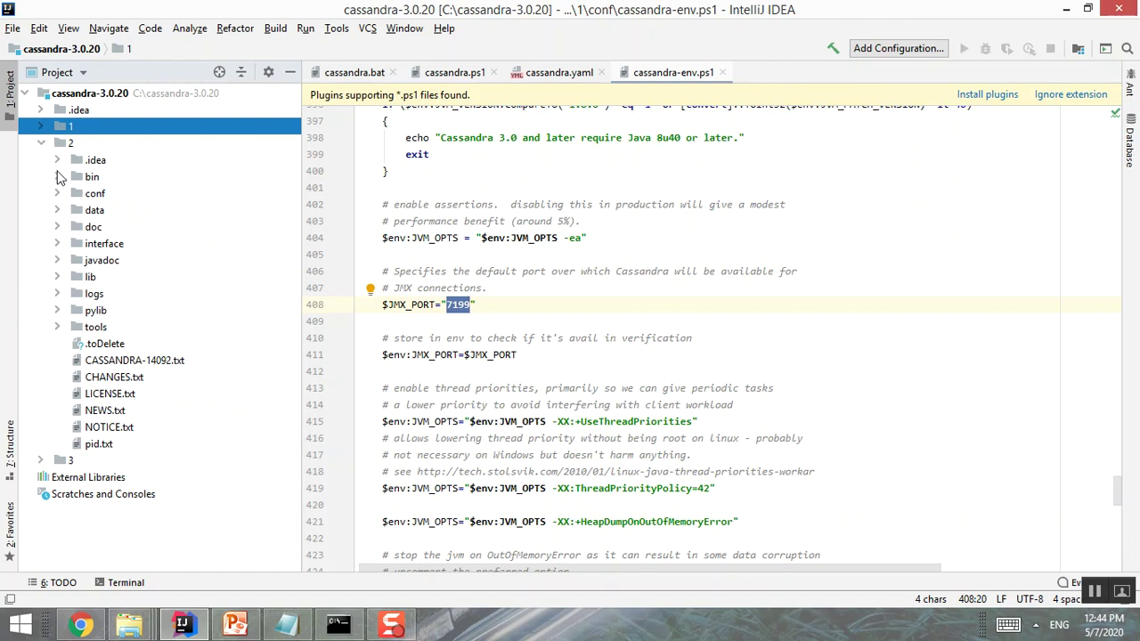
pyautogui.click(57, 178)
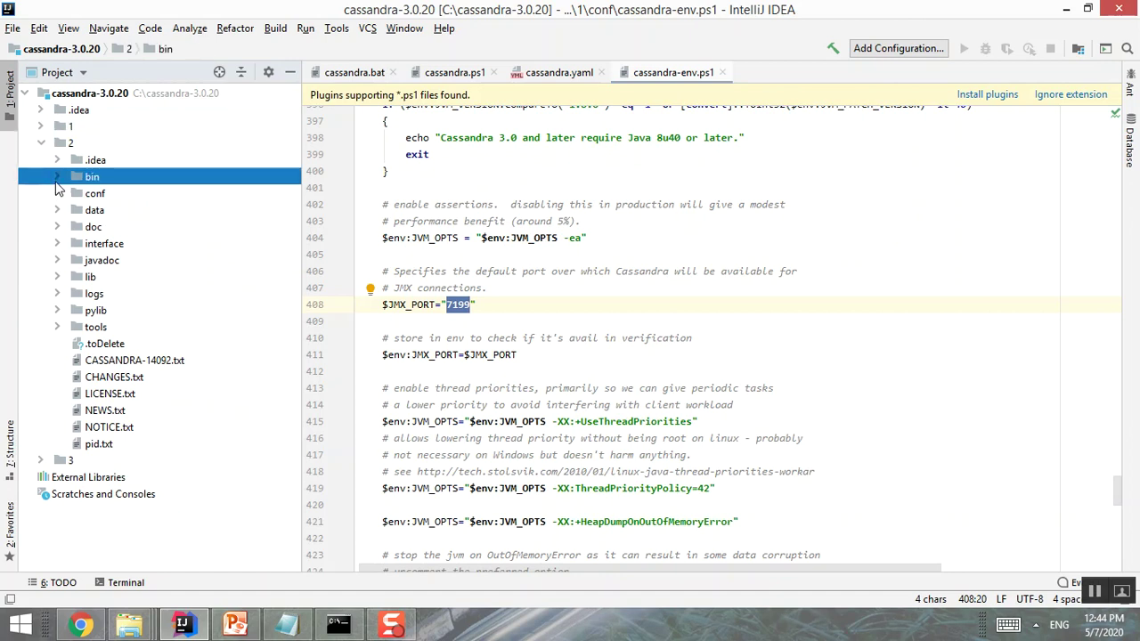
pyautogui.click(57, 177)
pyautogui.press('Down')
pyautogui.press('Down')
pyautogui.press('Return')
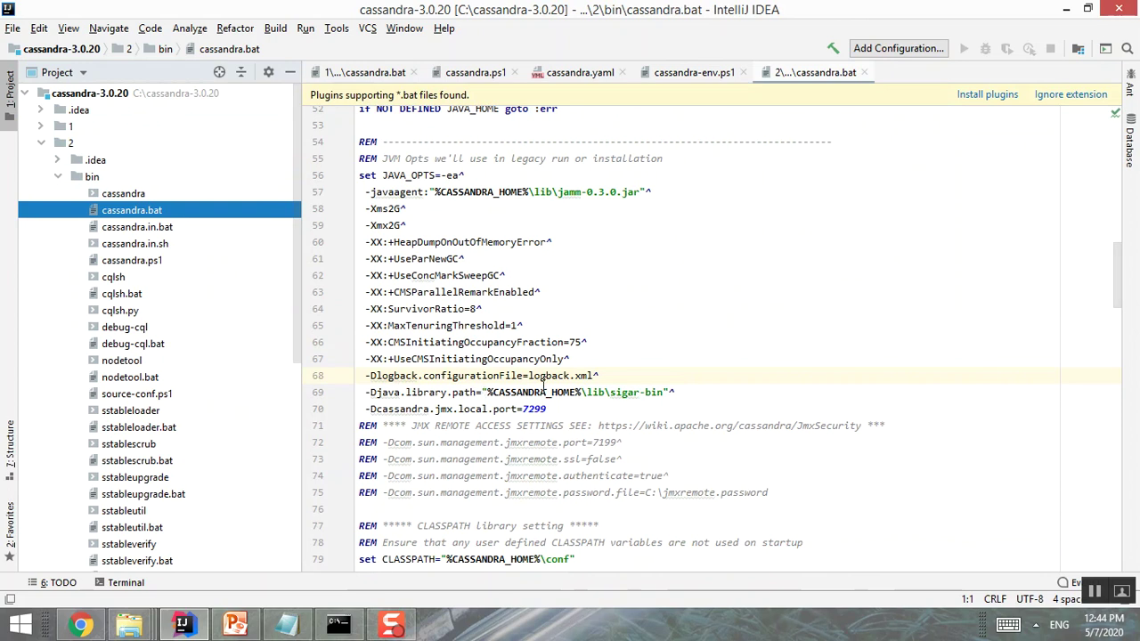
pyautogui.doubleClick(534, 409)
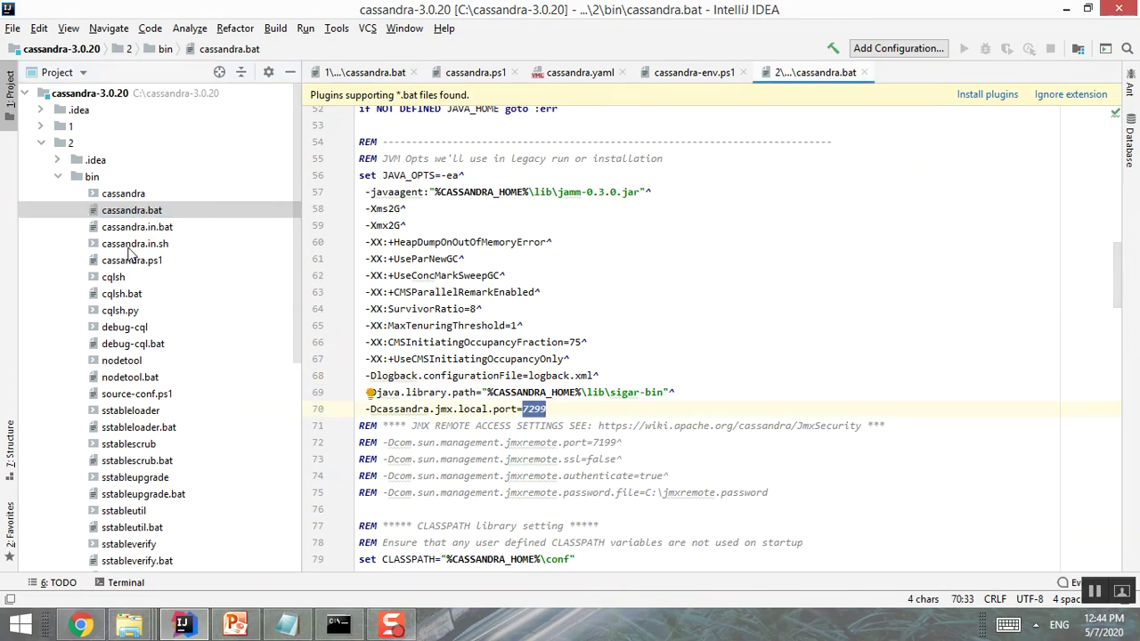
# Open cassandra.ps1 from node 2's bin folder and examine the commented-out VerifyPortsAreAvailable line
pyautogui.doubleClick(135, 262)
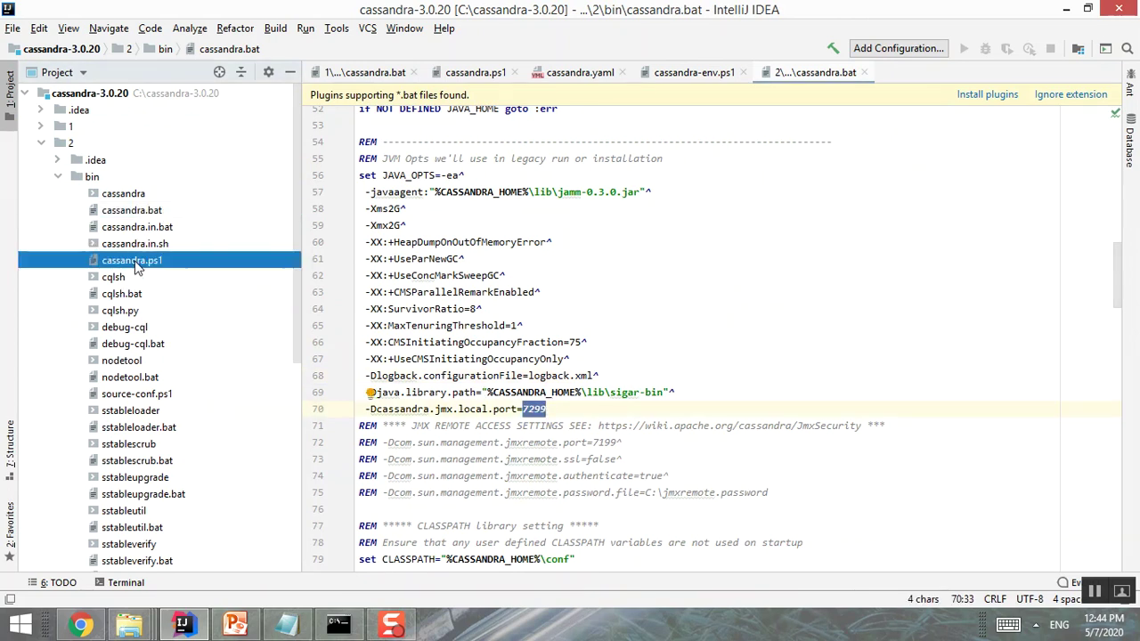
pyautogui.scroll(-1, 567, 310)
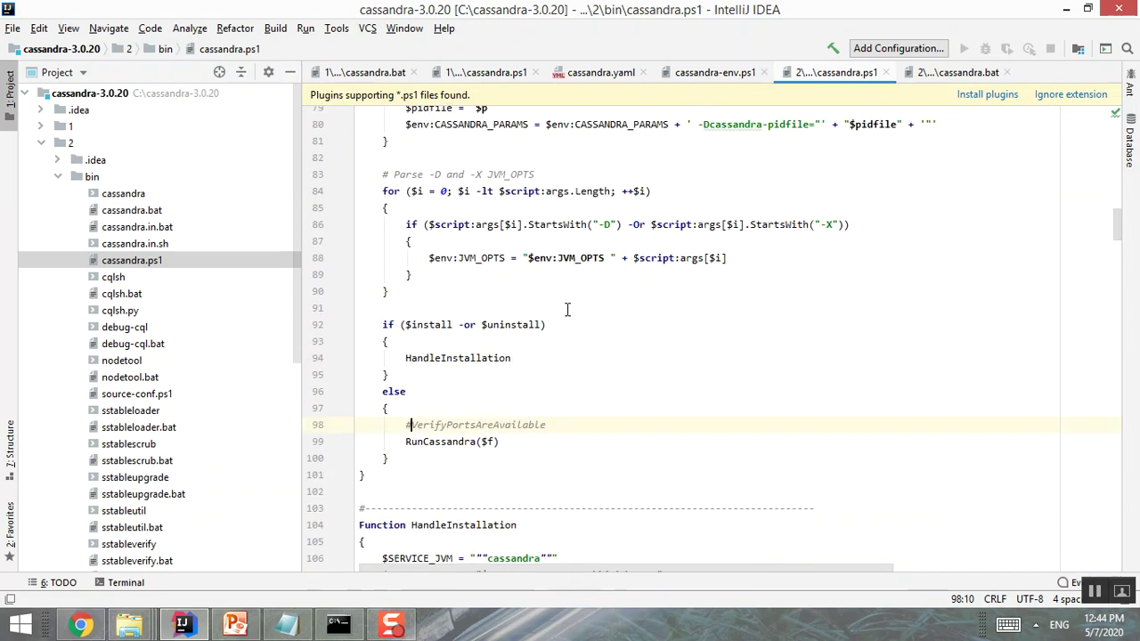
pyautogui.doubleClick(470, 424)
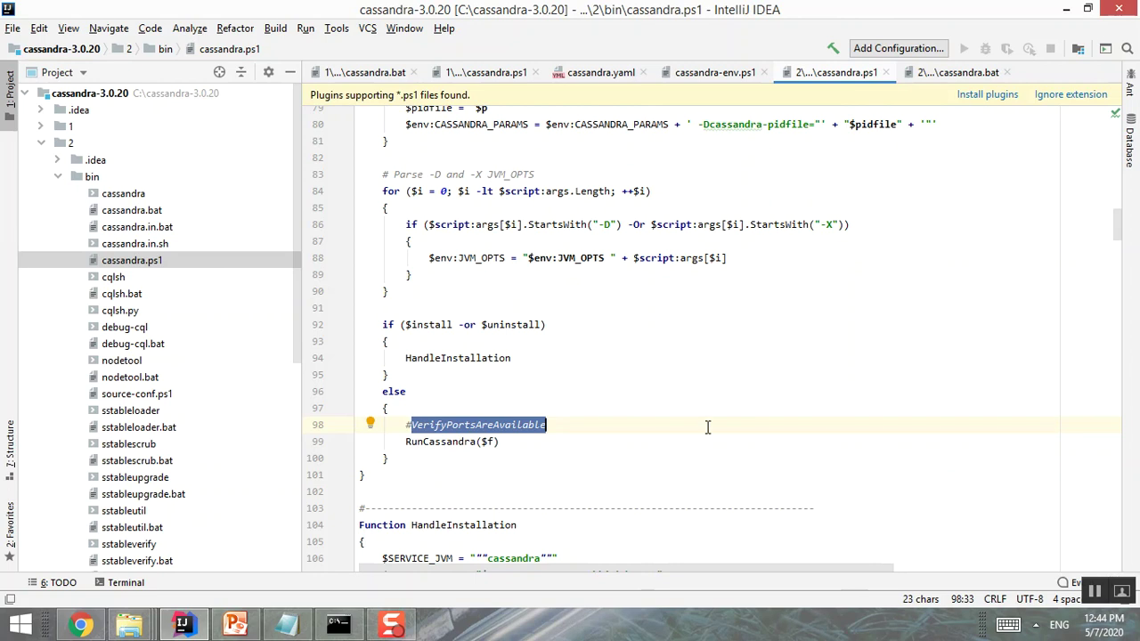
# Open cassandra.yaml from node 2's conf folder and examine the cluster_name setting at the start of the file
pyautogui.click(59, 177)
pyautogui.press('Down')
pyautogui.press('Right')
pyautogui.press('Down')
pyautogui.press('Down')
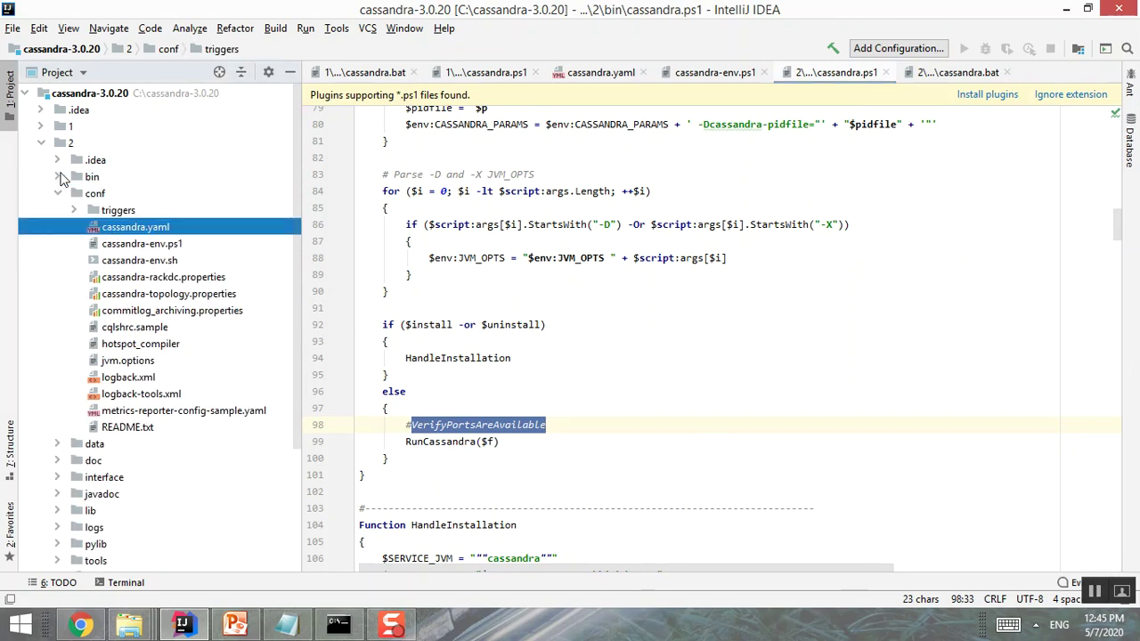
pyautogui.press('Return')
pyautogui.scroll(20, 508, 215)
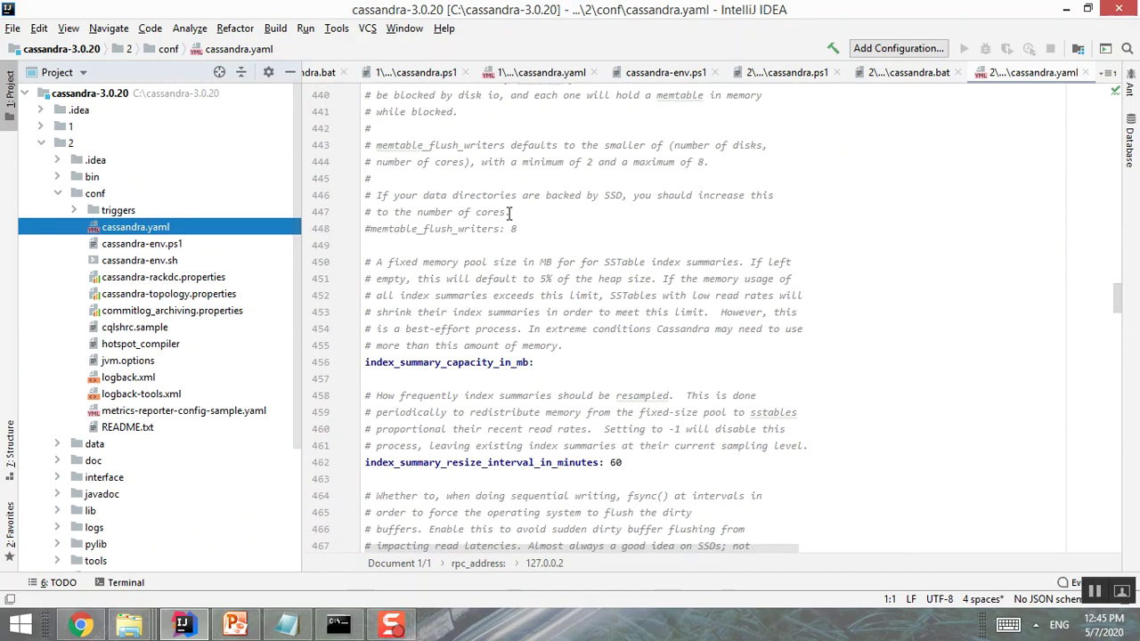
pyautogui.scroll(20, 509, 215)
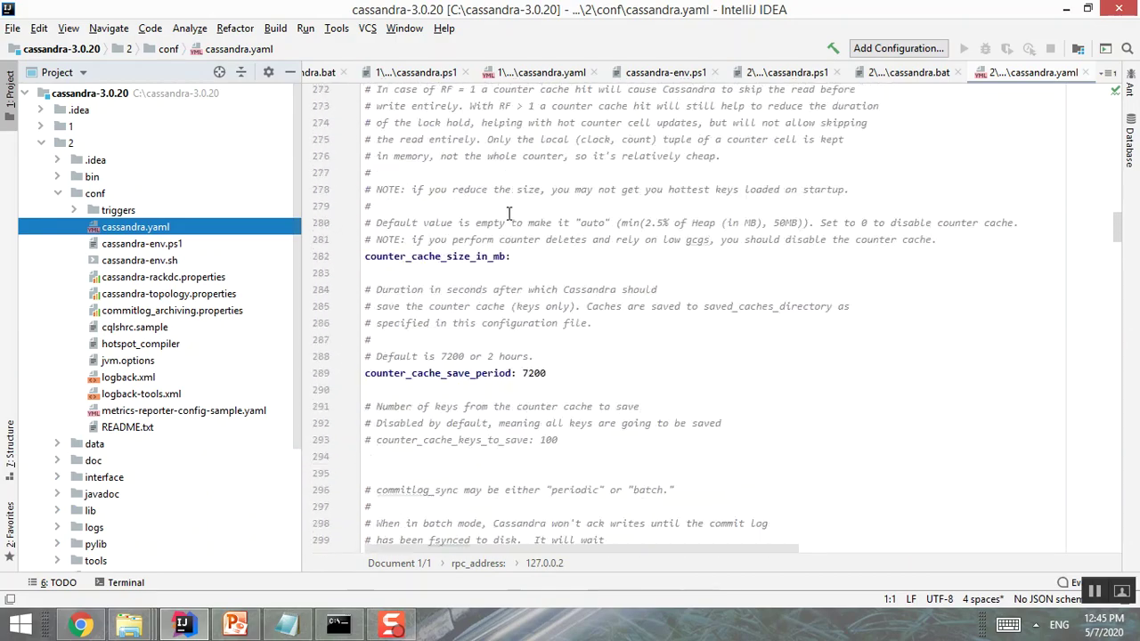
pyautogui.scroll(20, 508, 216)
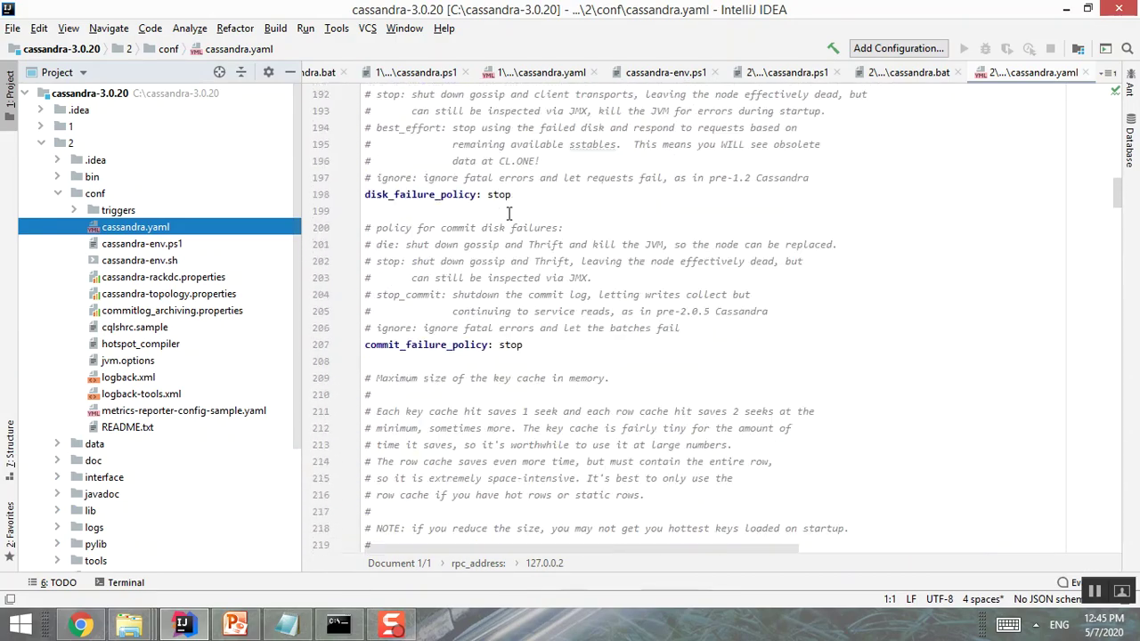
pyautogui.scroll(20, 534, 242)
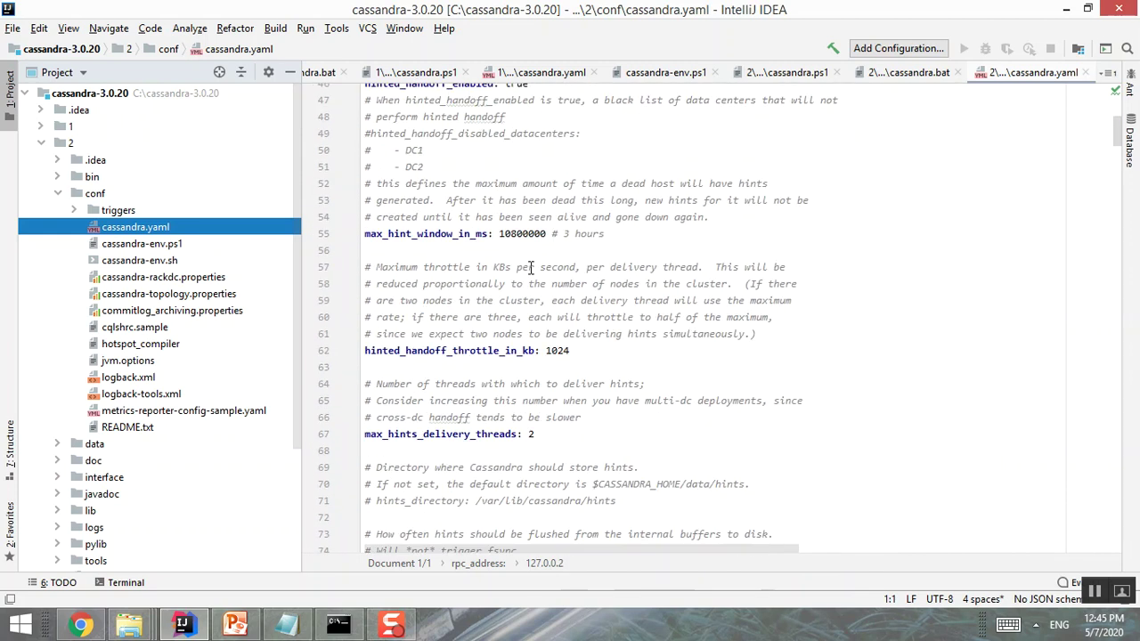
pyautogui.scroll(4, 530, 267)
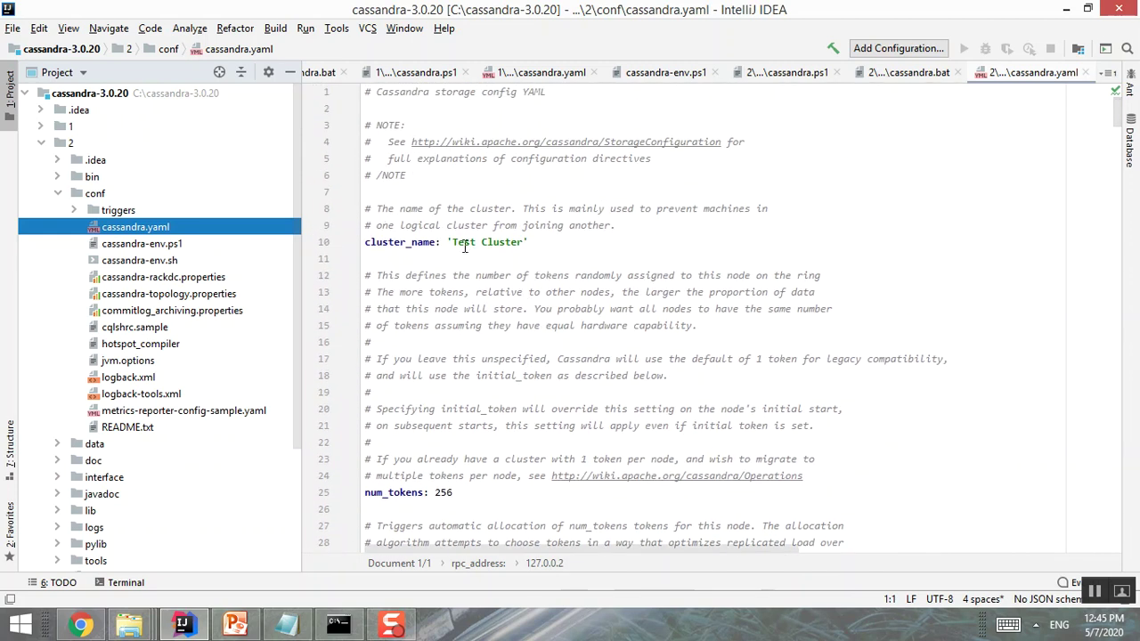
# Search node 2's cassandra.yaml for "seed" and examine the seeds address list
pyautogui.scroll(-17, 512, 313)
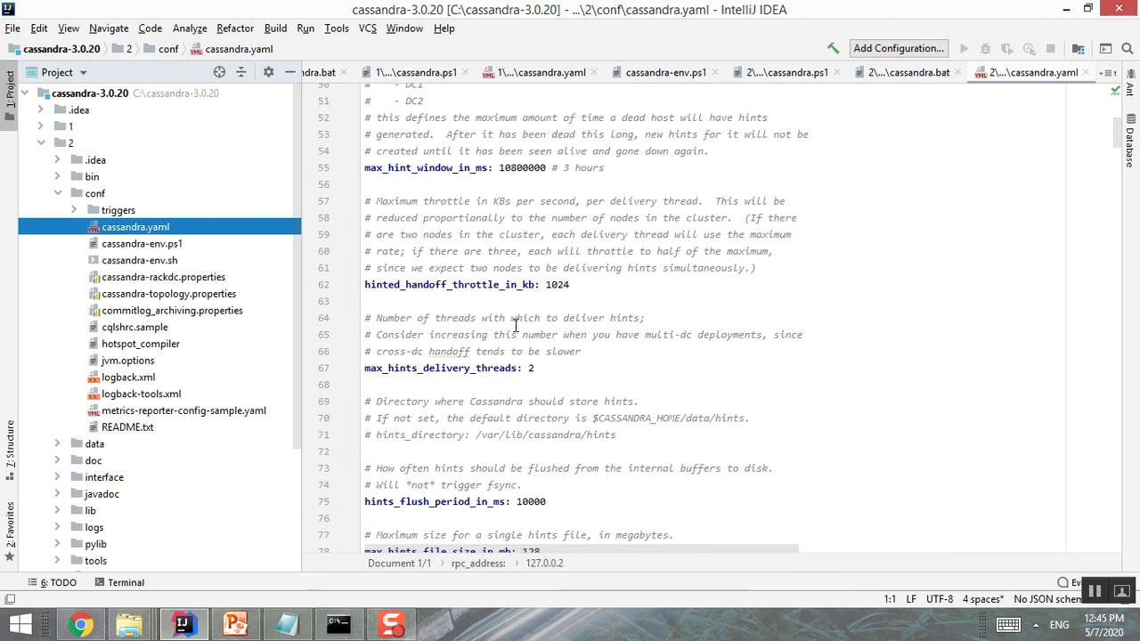
pyautogui.write('s')
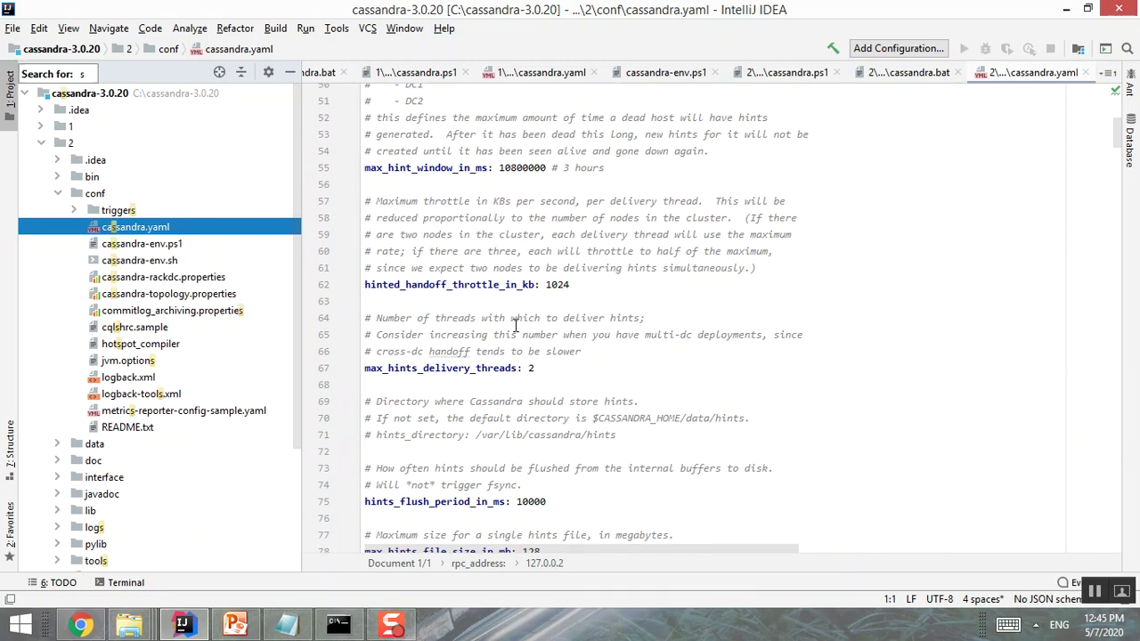
pyautogui.click(514, 321)
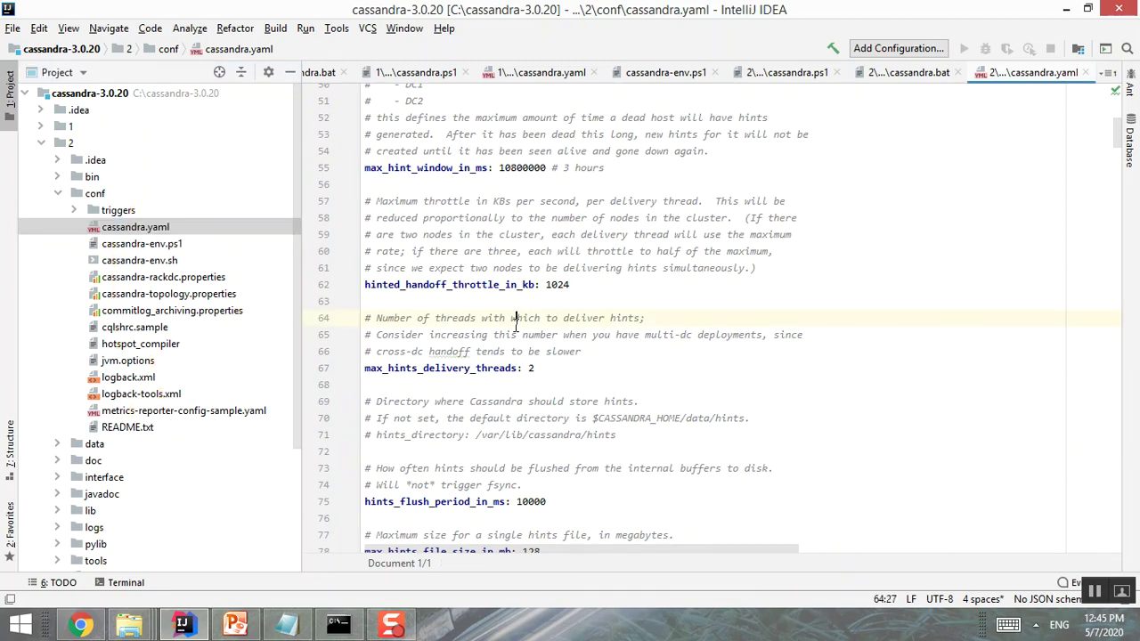
pyautogui.hotkey('ctrl', 'f')
pyautogui.write('seed')
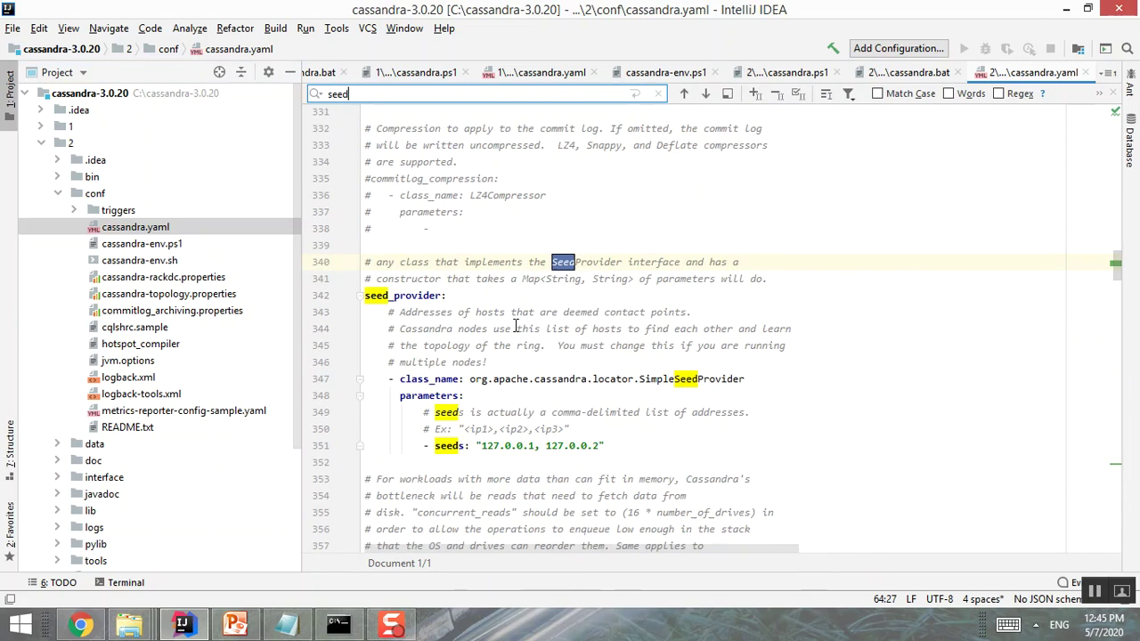
pyautogui.scroll(-3, 522, 445)
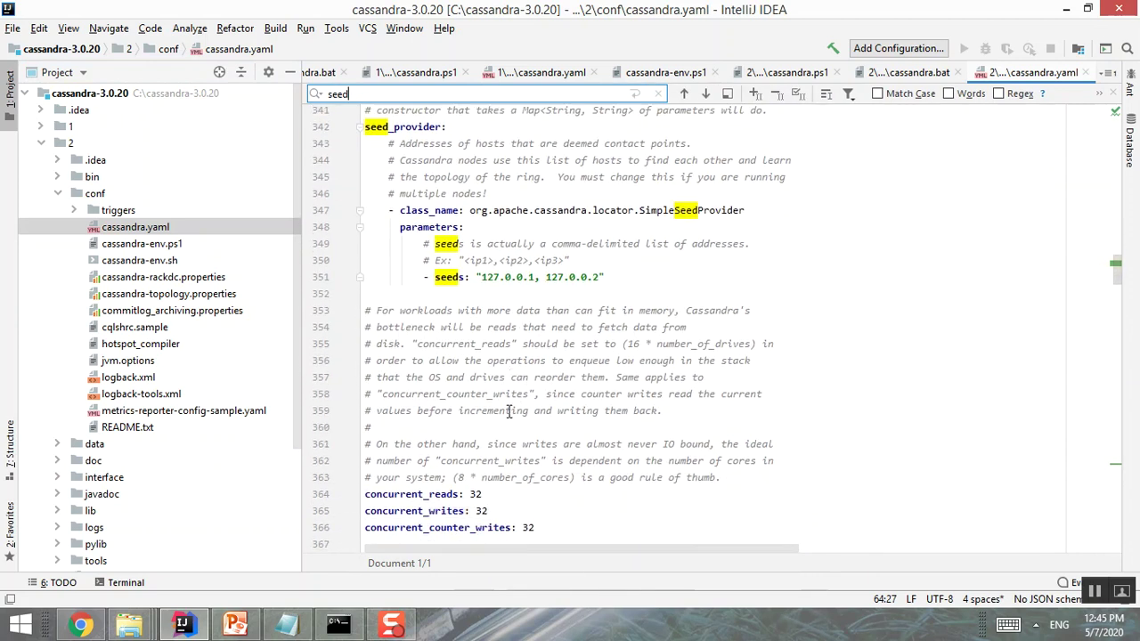
# Search node 2's cassandra.yaml for "liste" and examine the listen_address setting
pyautogui.scroll(-6, 528, 391)
pyautogui.click(545, 206)
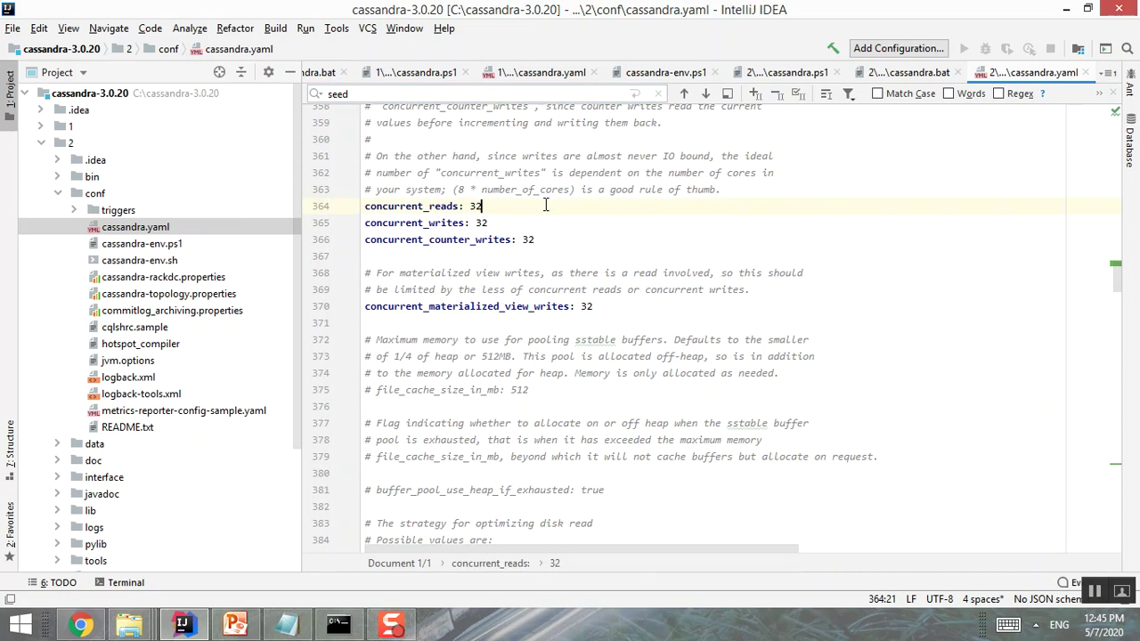
pyautogui.hotkey('ctrl', 'f')
pyautogui.write('liste')
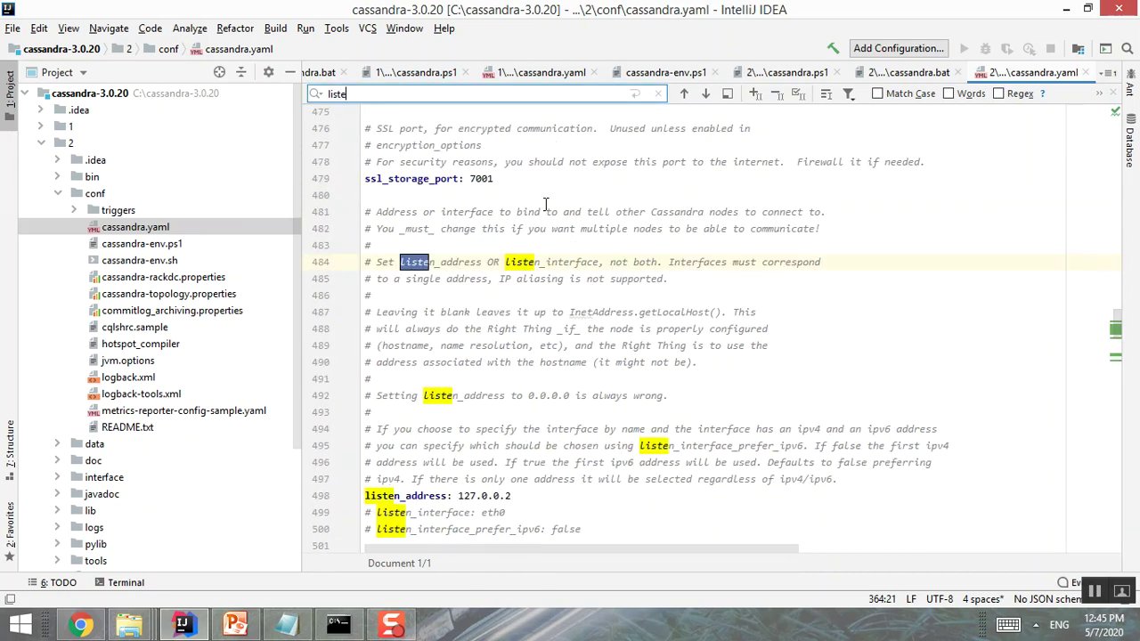
pyautogui.click(514, 491)
pyautogui.scroll(-4, 512, 428)
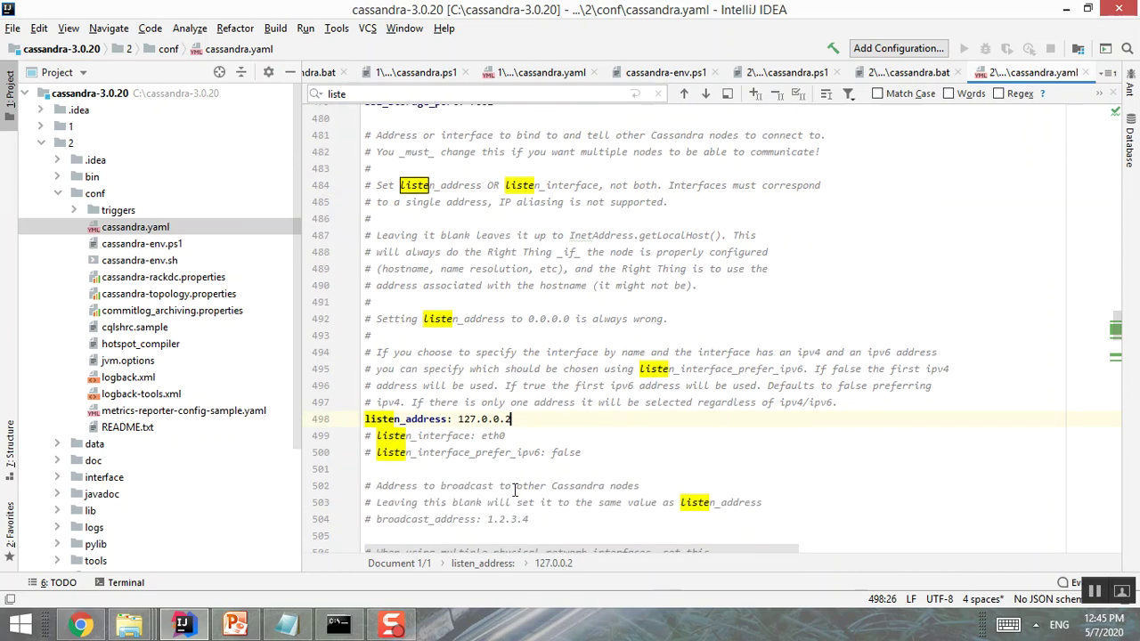
# Search node 2's cassandra.yaml for "rpc_" and examine the rpc_address setting
pyautogui.doubleClick(373, 94)
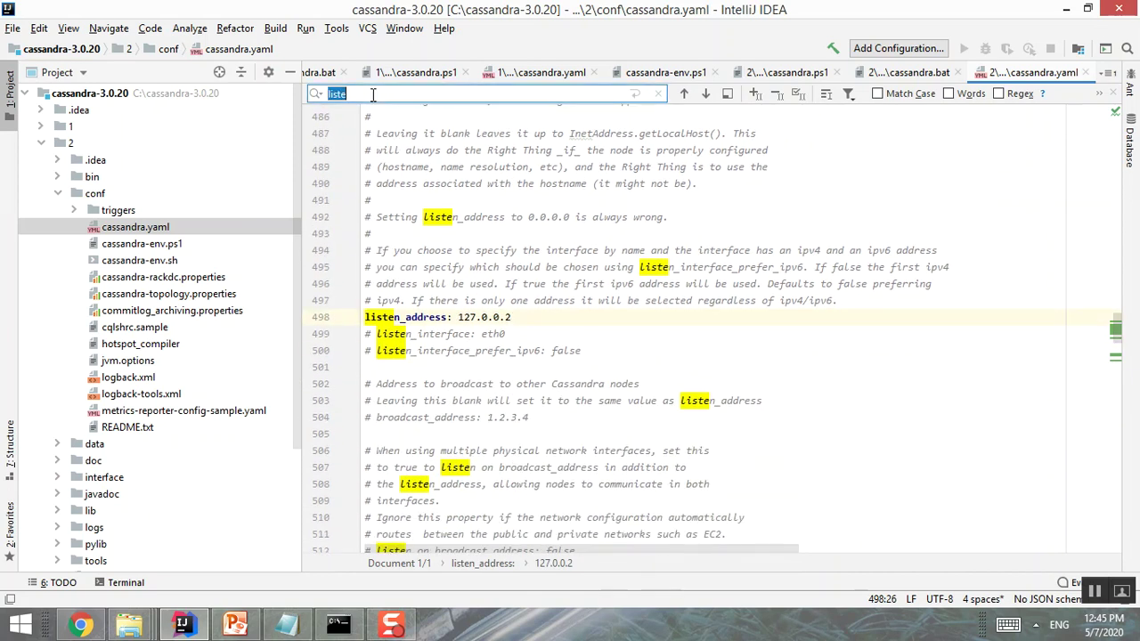
pyautogui.write('rpc')
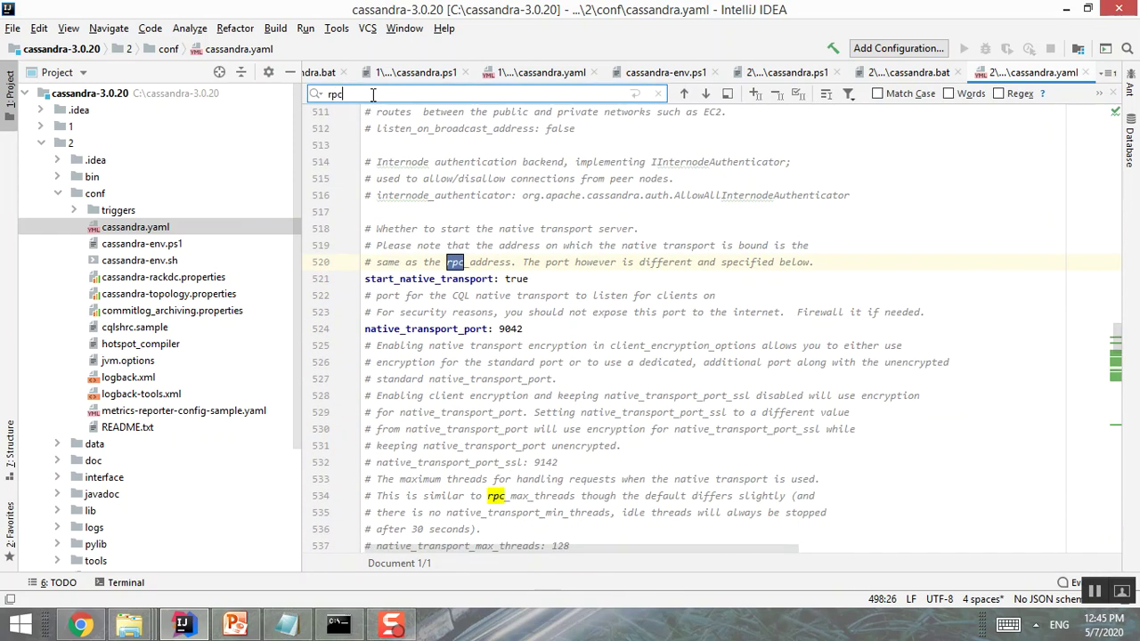
pyautogui.write('_')
pyautogui.press('Return')
pyautogui.press('Return')
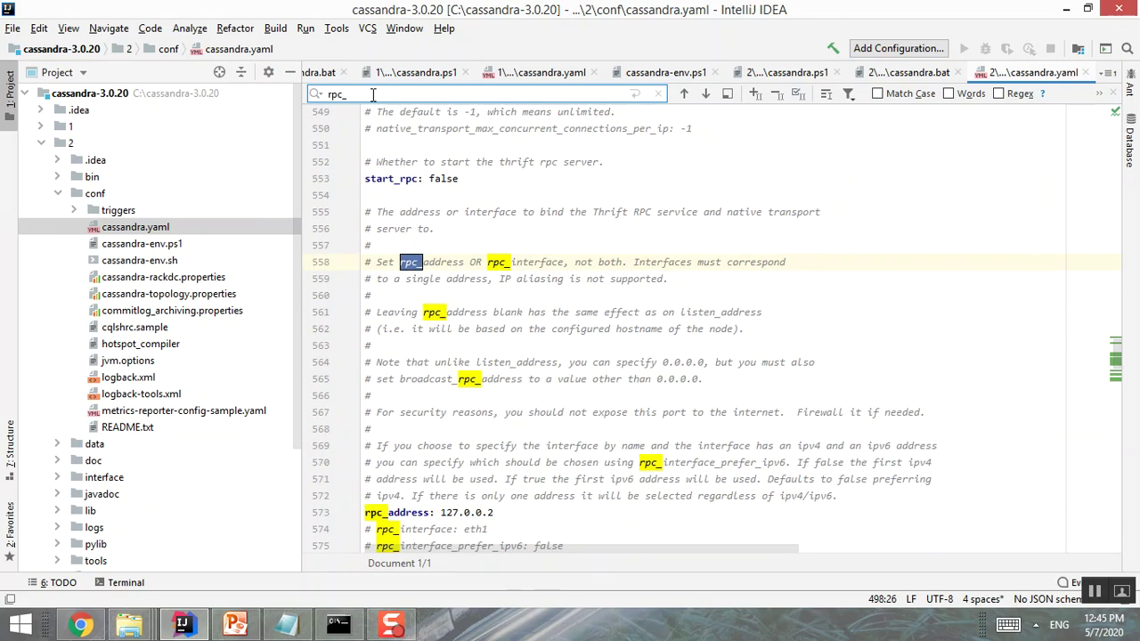
pyautogui.click(497, 513)
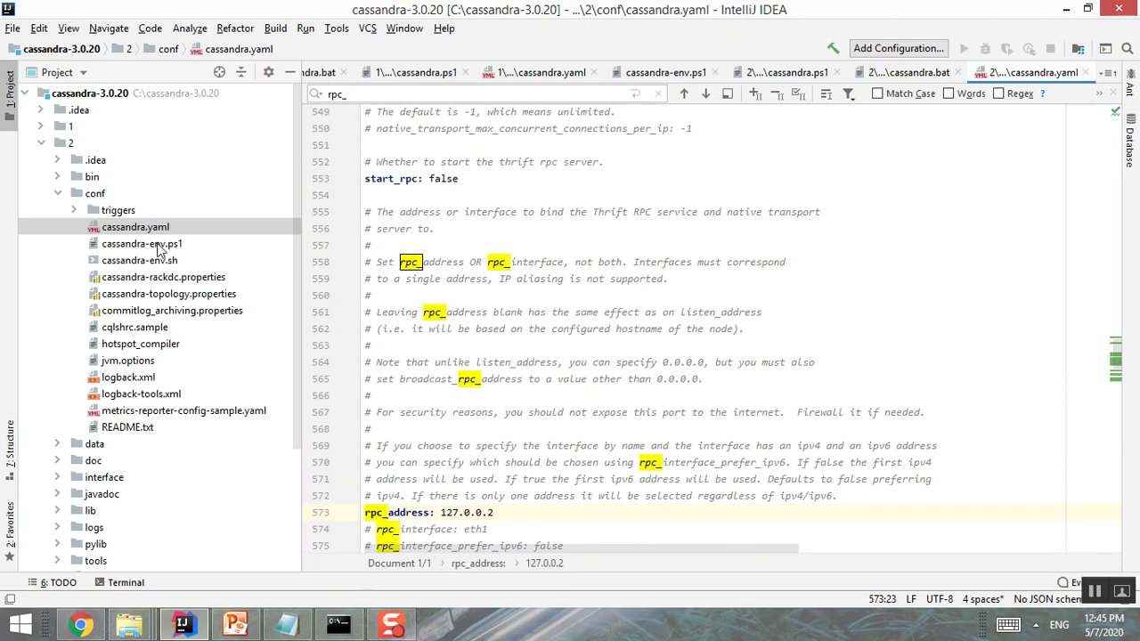
# Open cassandra-env.ps1 from node 2's conf folder and examine the $JMX_PORT value
pyautogui.click(159, 246)
pyautogui.doubleClick(159, 246)
pyautogui.scroll(-3, 517, 312)
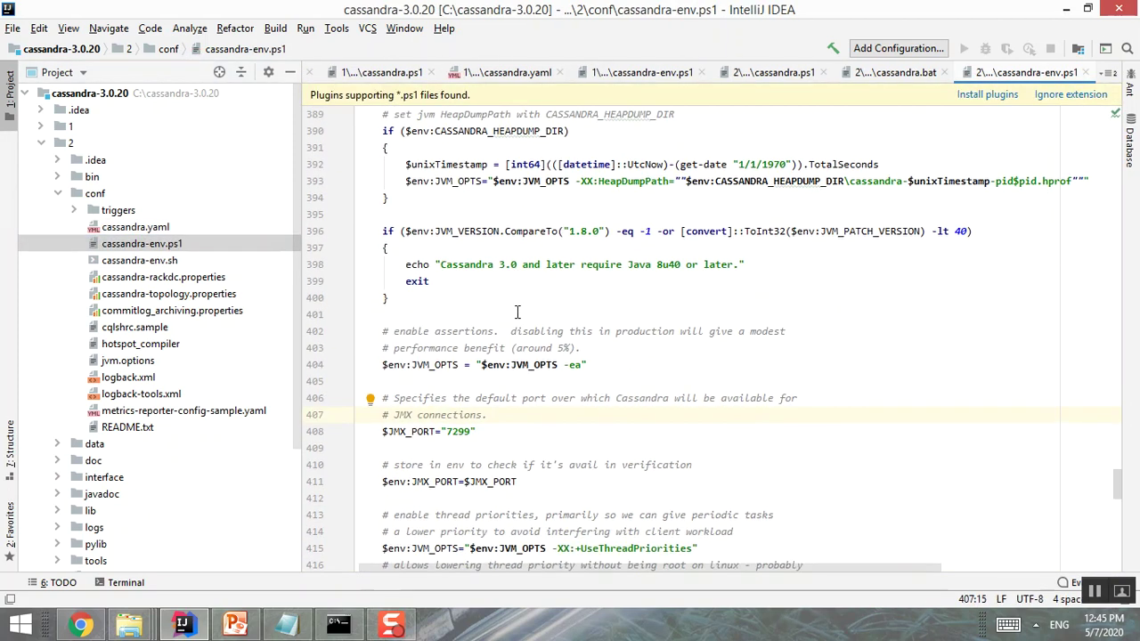
pyautogui.doubleClick(458, 393)
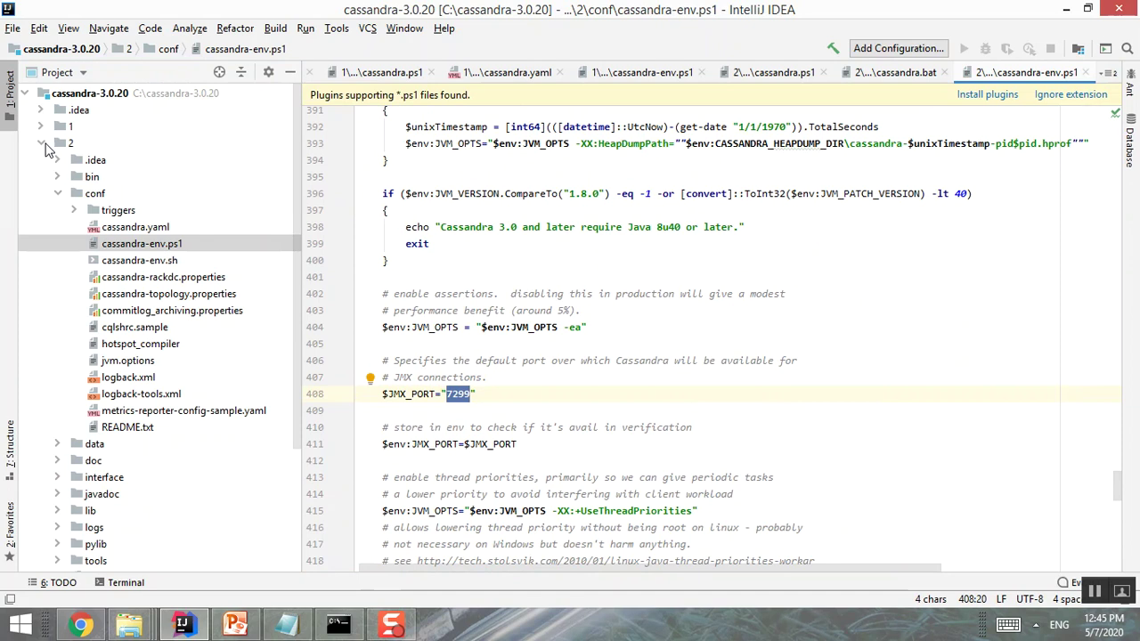
# Open cassandra.bat and cassandra.ps1 from node 3's bin folder to examine the local JMX port and the VerifyPortsAreAvailable line
pyautogui.click(42, 143)
pyautogui.click(38, 159)
pyautogui.press('Right')
pyautogui.press('Right')
pyautogui.press('Down')
pyautogui.press('Right')
pyautogui.press('Down')
pyautogui.press('Down')
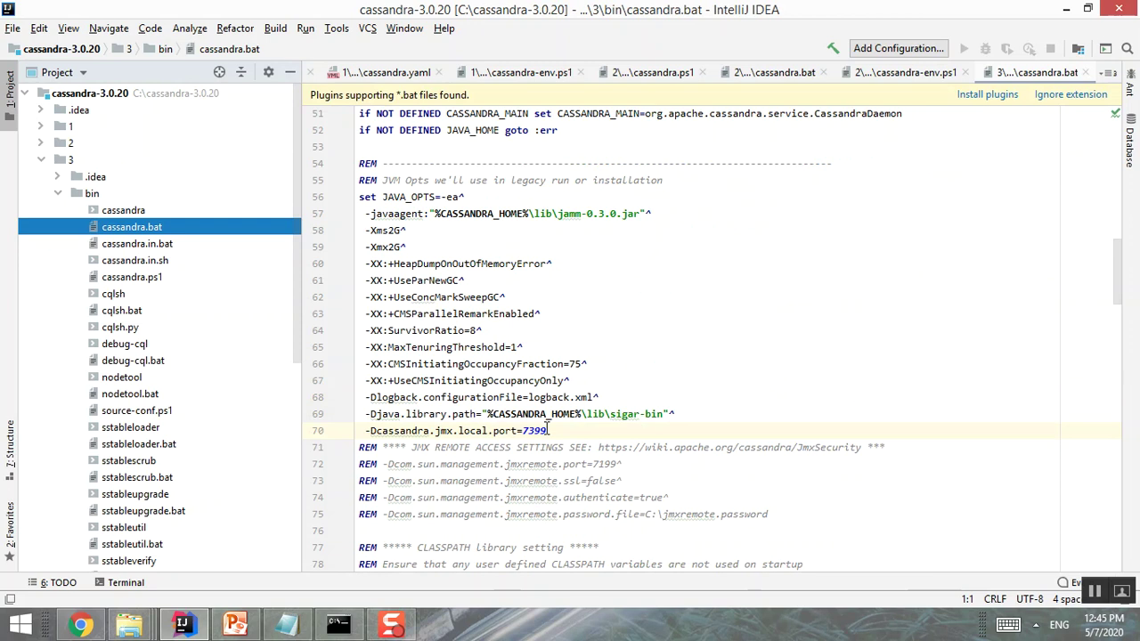
pyautogui.click(133, 284)
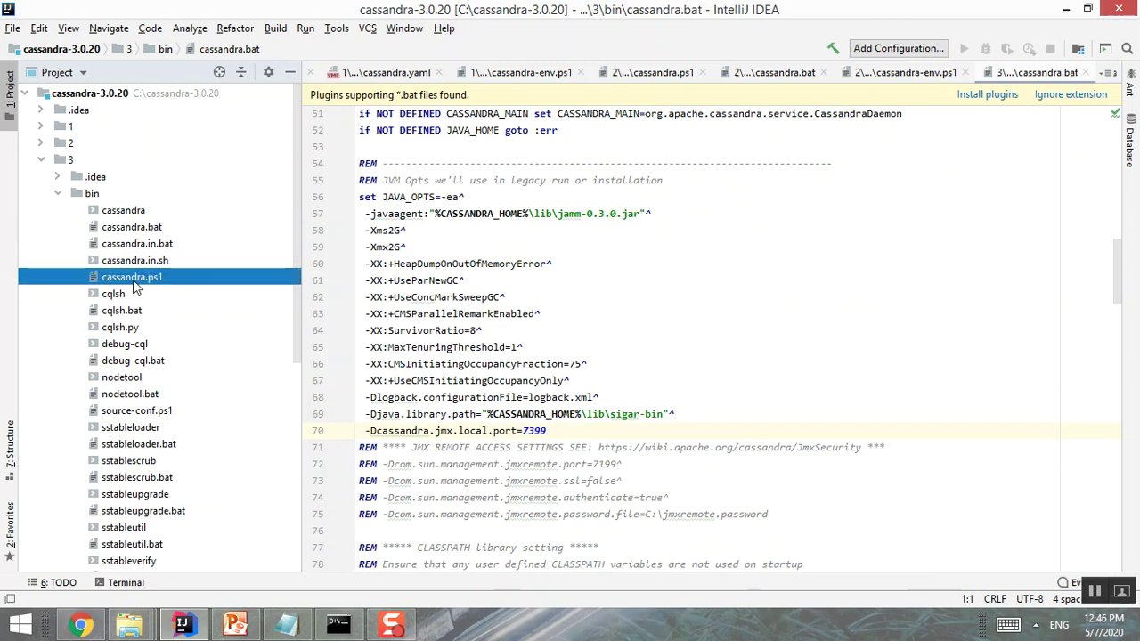
pyautogui.doubleClick(134, 280)
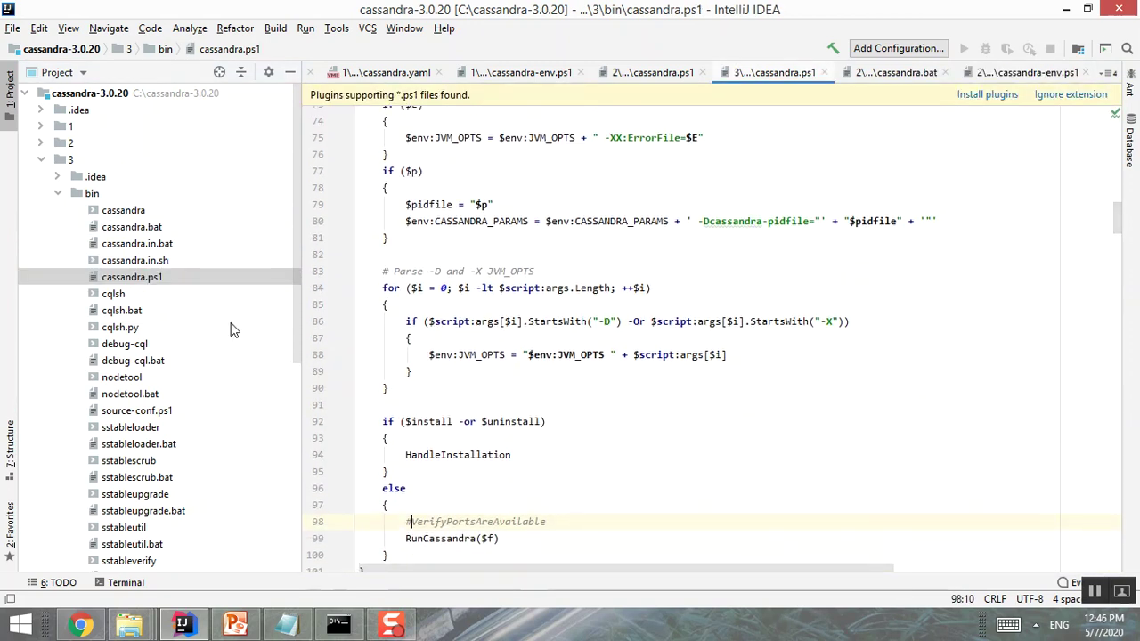
# Collapse node 3's bin folder and open cassandra.yaml from its conf folder
pyautogui.click(64, 196)
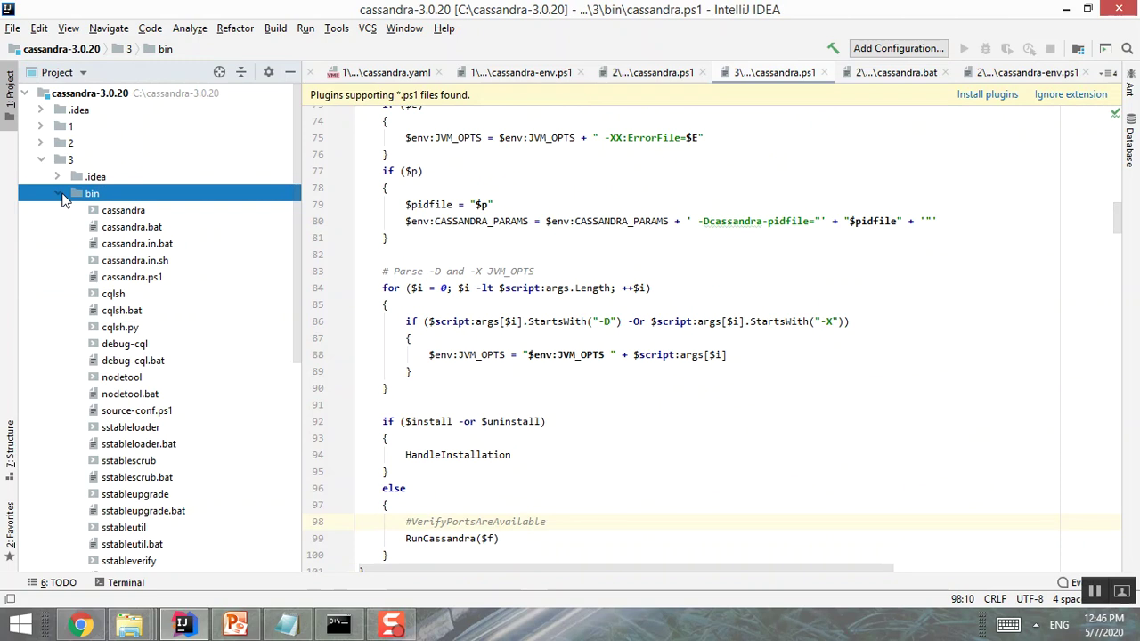
pyautogui.press('Up')
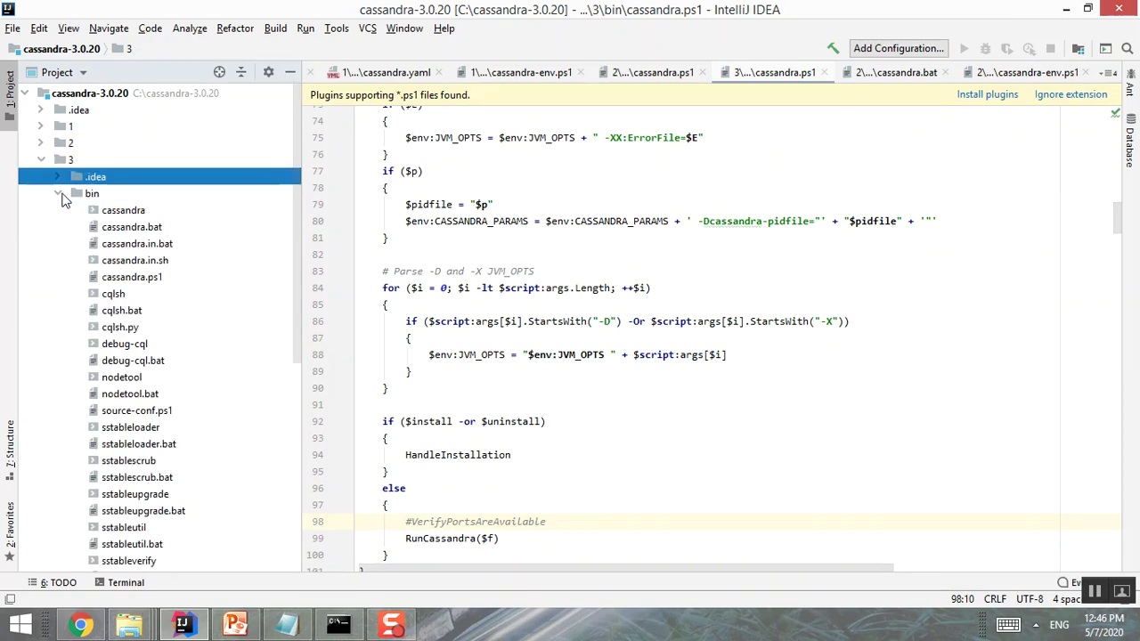
pyautogui.press('Down')
pyautogui.press('Left')
pyautogui.press('Down')
pyautogui.press('Right')
pyautogui.press('Down')
pyautogui.press('Down')
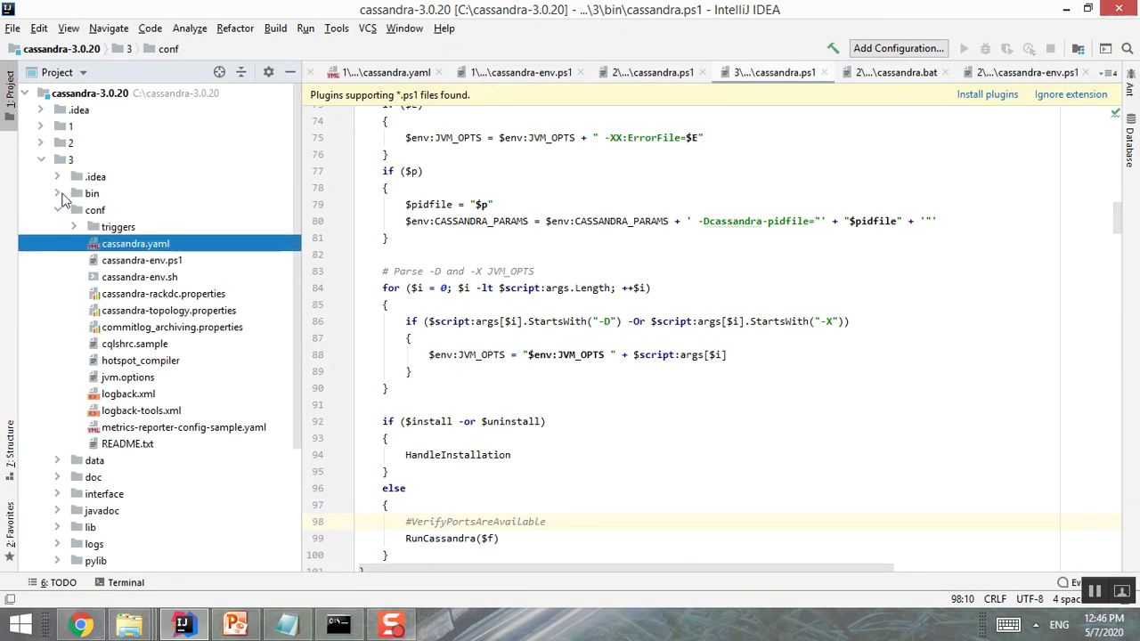
pyautogui.press('Return')
pyautogui.click(511, 264)
pyautogui.scroll(10, 511, 264)
pyautogui.scroll(9, 511, 265)
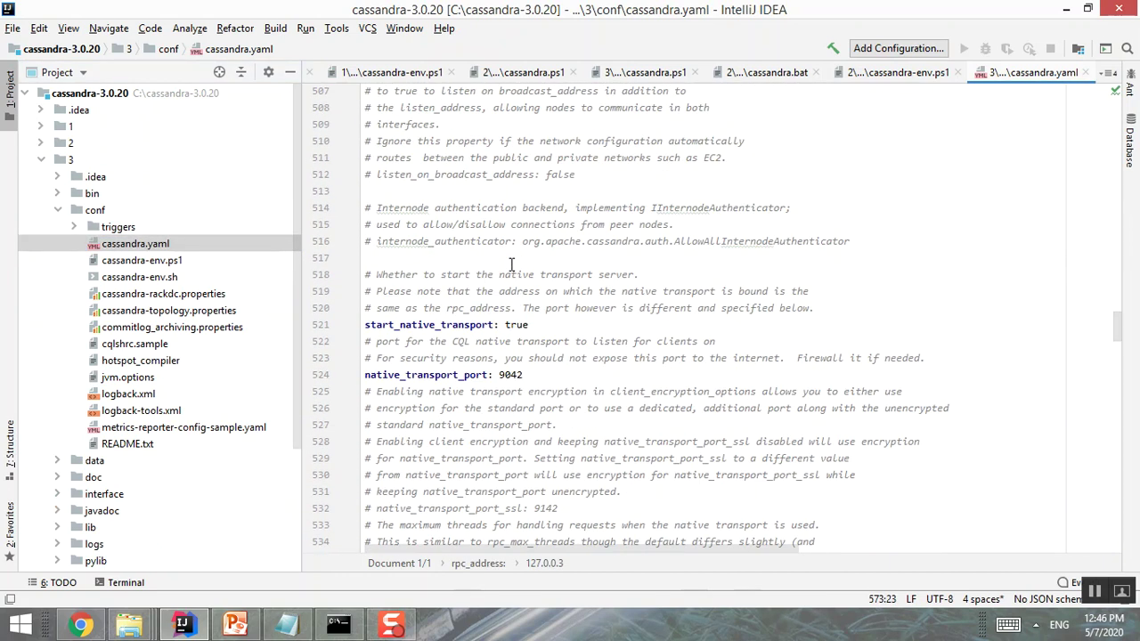
# Search node 3's cassandra.yaml for "listen_" and examine the listen_address setting
pyautogui.hotkey('ctrl', 'f')
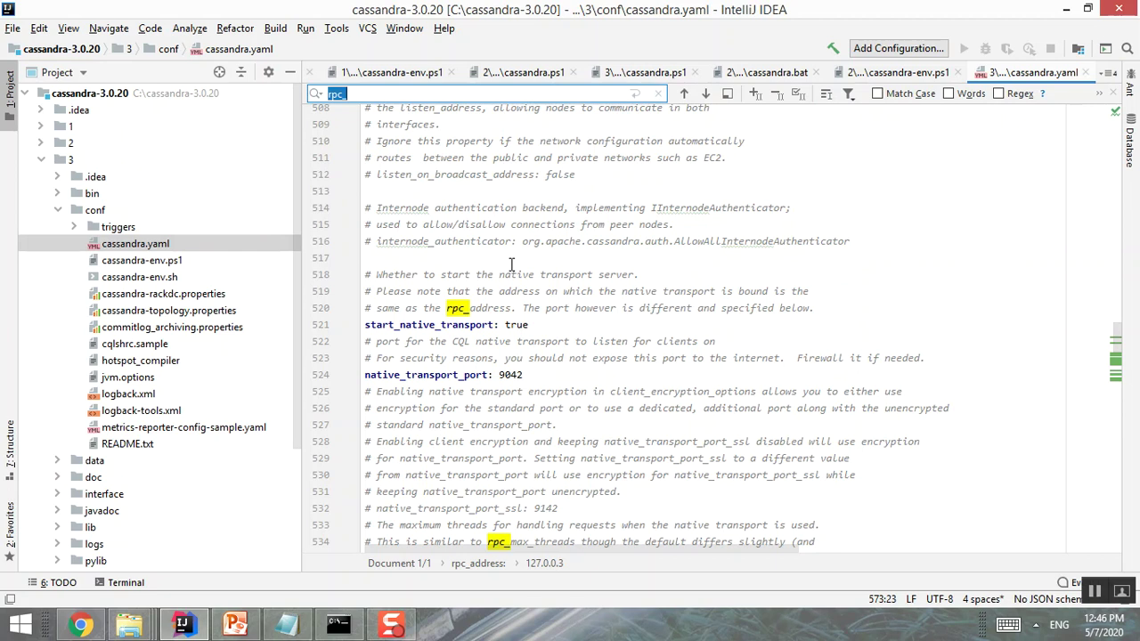
pyautogui.write('lis')
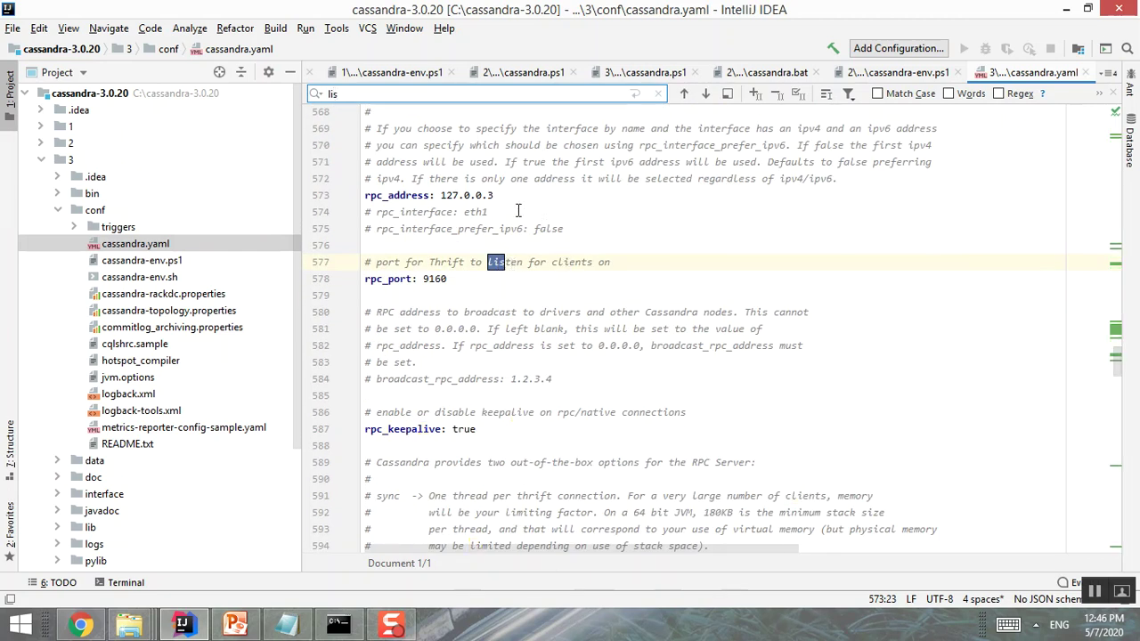
pyautogui.write('ten_')
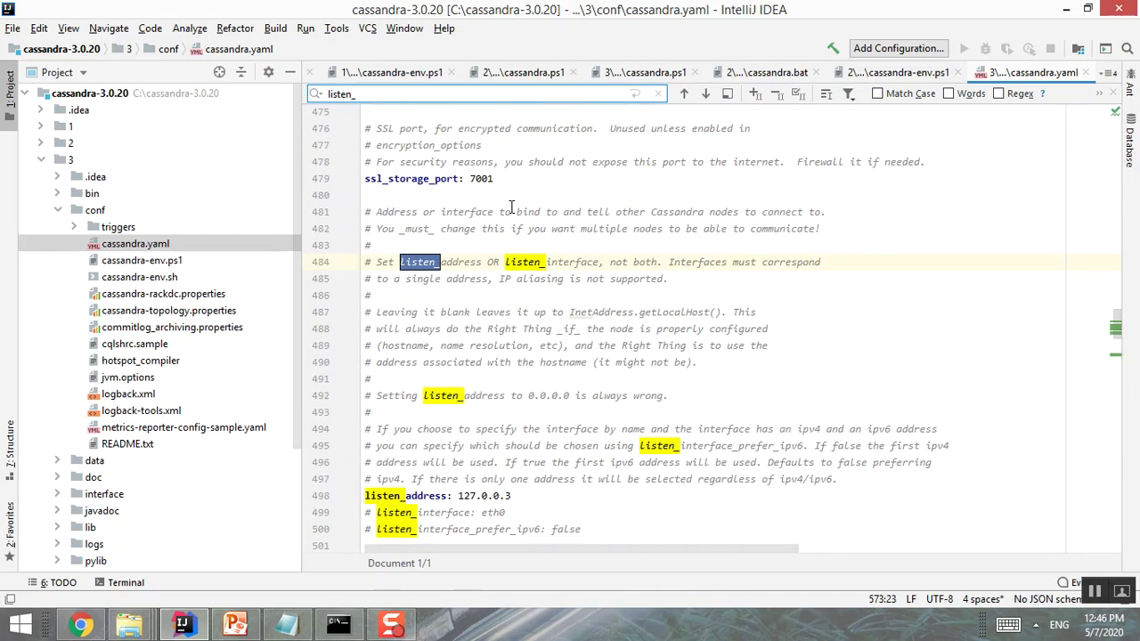
pyautogui.scroll(-2, 534, 330)
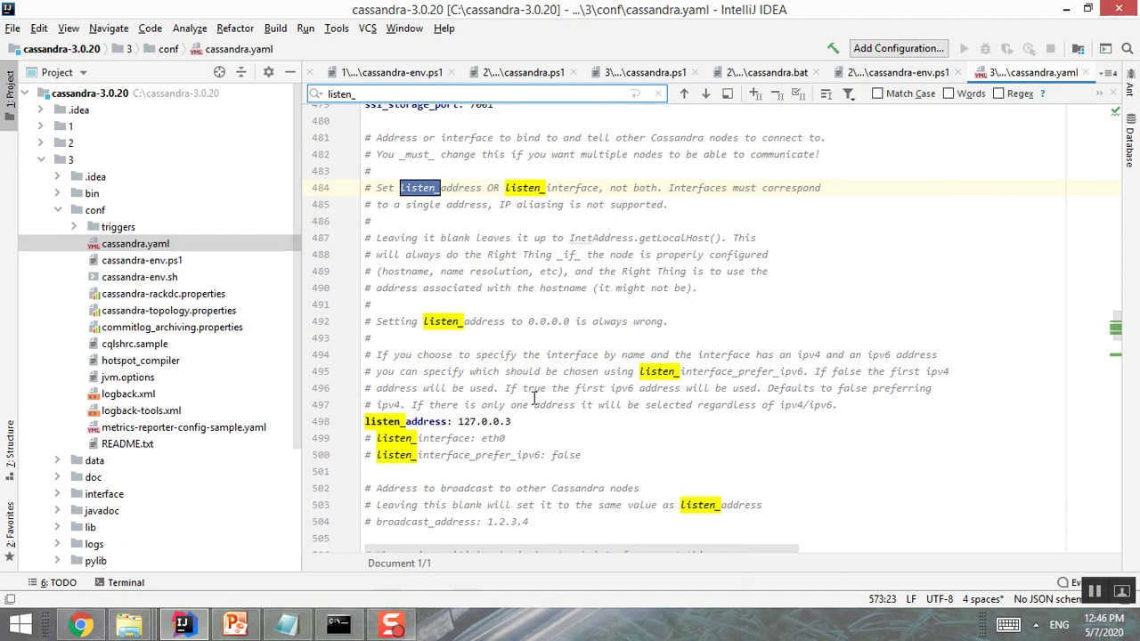
# Search node 3's cassandra.yaml for "seeds" and examine the seed addresses under seed_provider
pyautogui.scroll(15, 548, 333)
pyautogui.hotkey('ctrl', 'a')
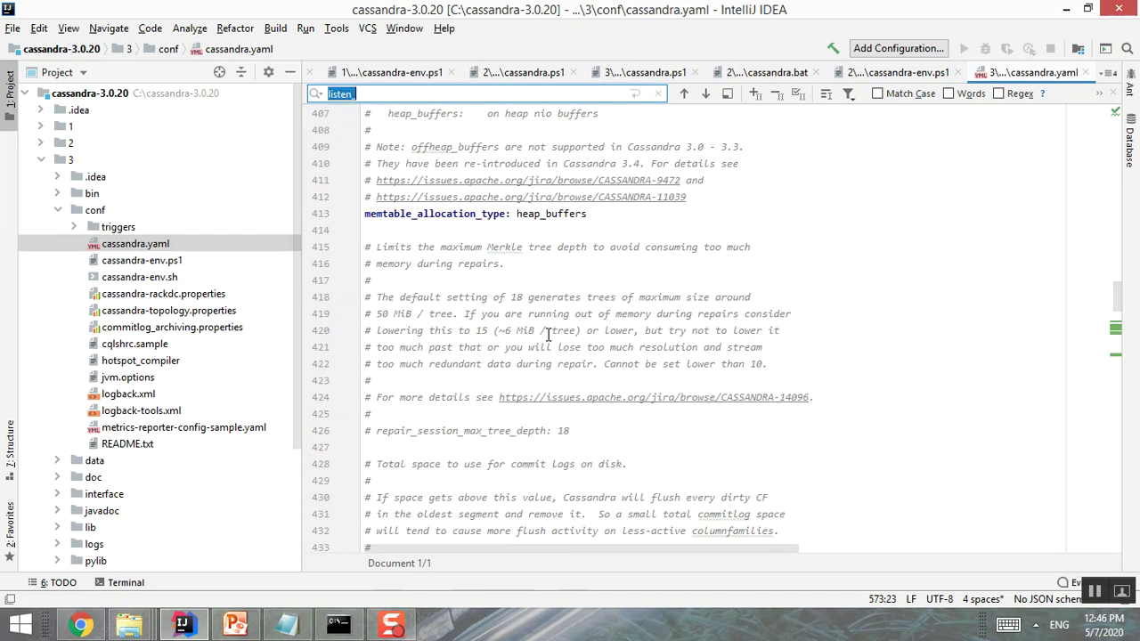
pyautogui.write('seed')
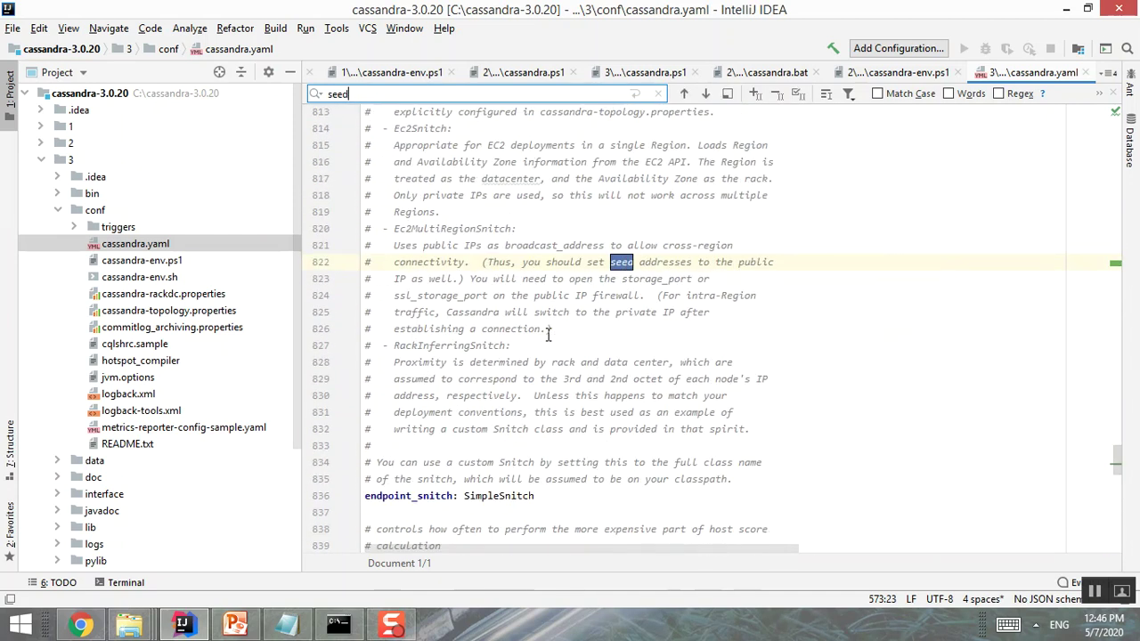
pyautogui.write('d')
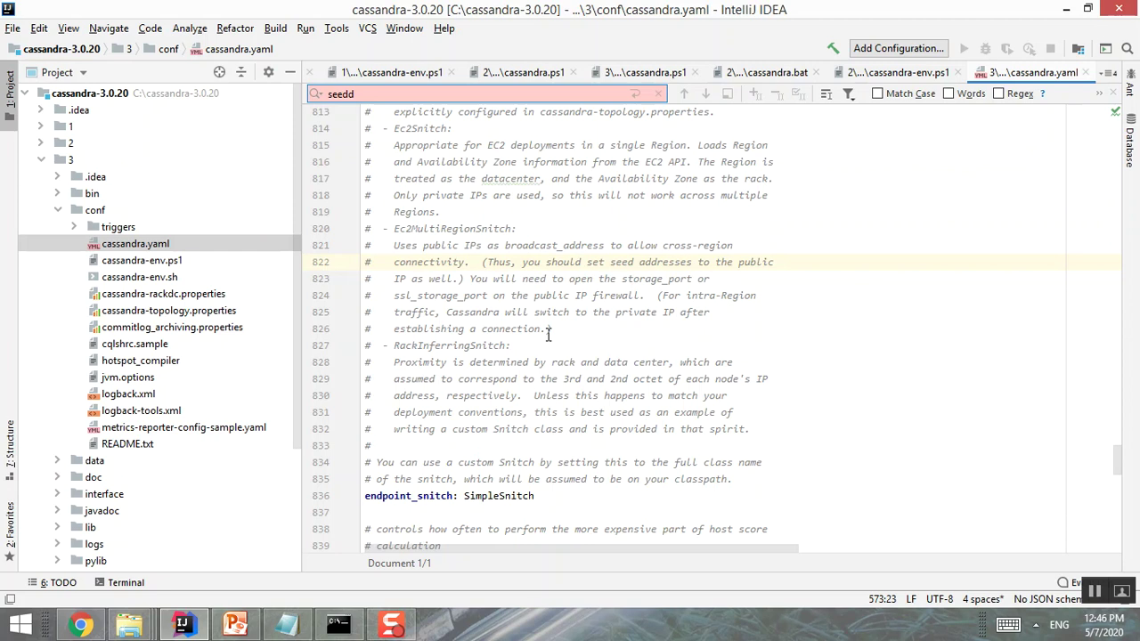
pyautogui.press('BackSpace')
pyautogui.write('s')
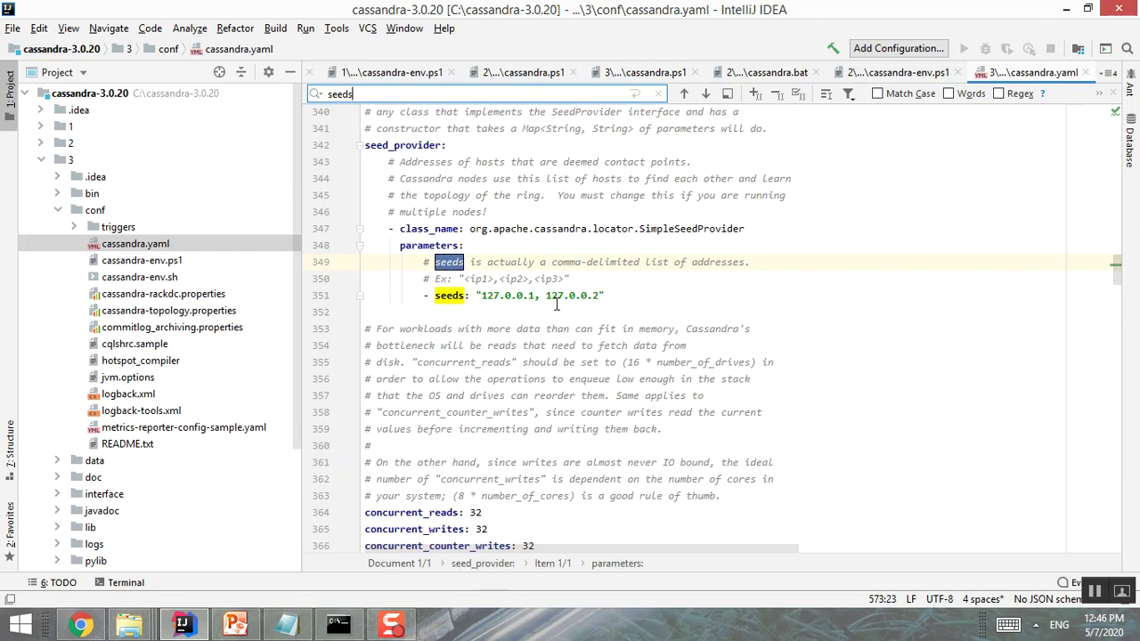
# Search node 3's cassandra.yaml for "cluster_" and examine the cluster_name setting
pyautogui.scroll(20, 552, 321)
pyautogui.press('BackSpace')
pyautogui.press('BackSpace')
pyautogui.press('BackSpace')
pyautogui.press('BackSpace')
pyautogui.press('BackSpace')
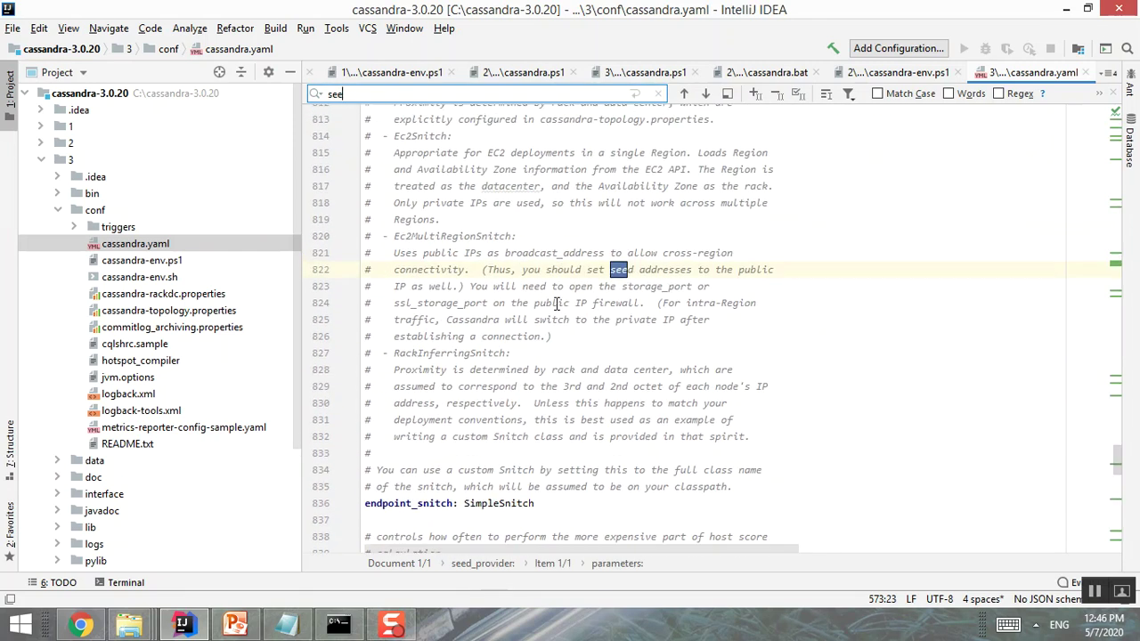
pyautogui.write('cluster')
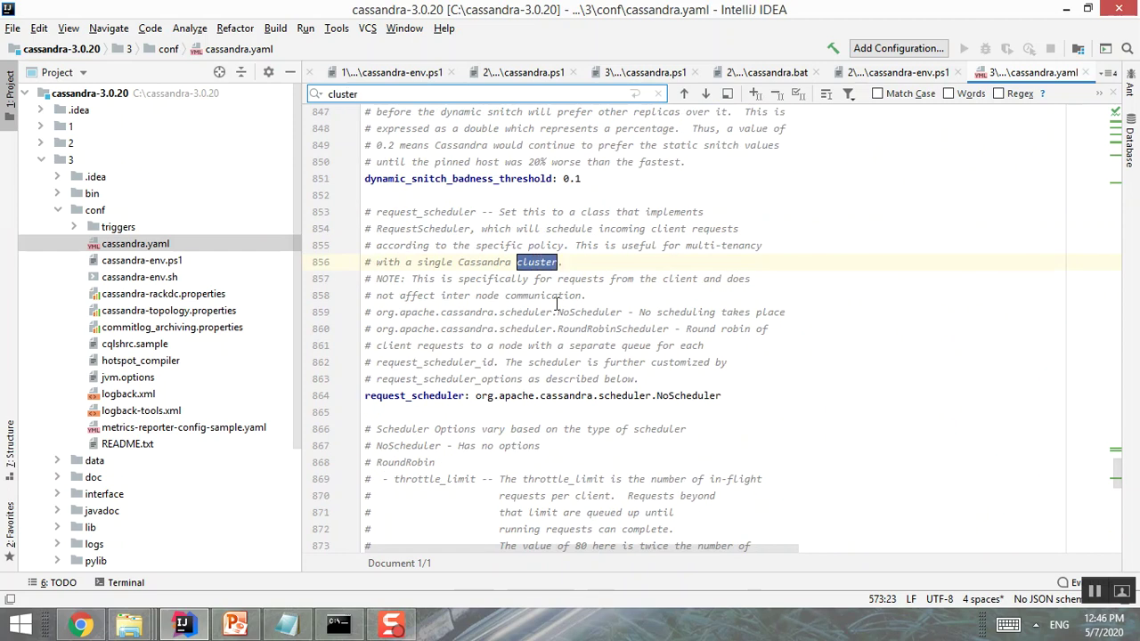
pyautogui.write('_')
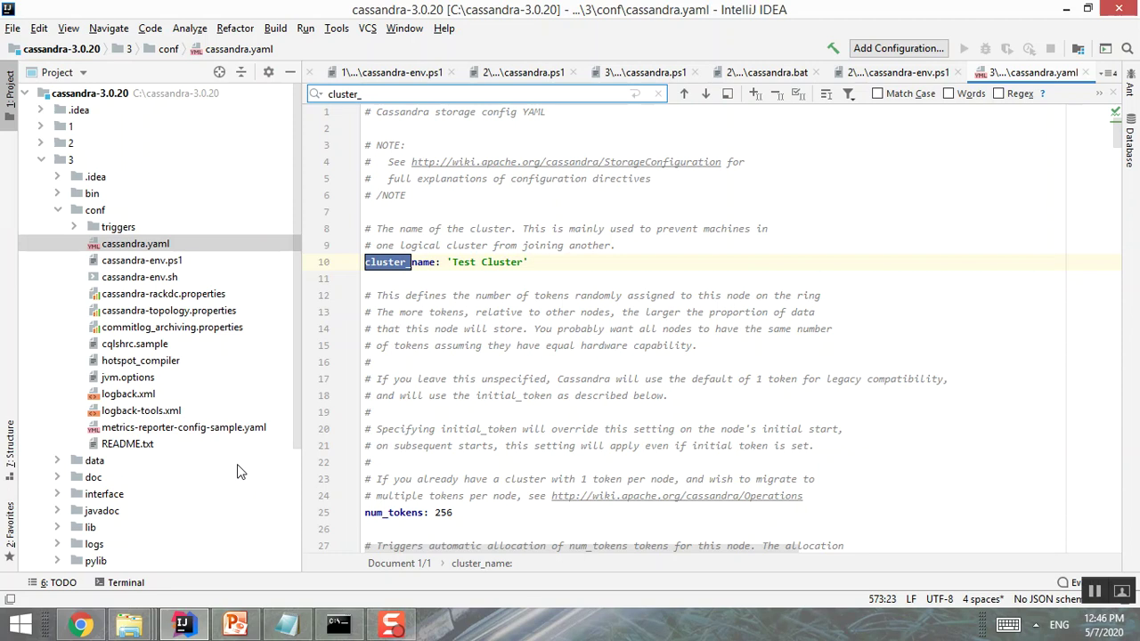
# Switch to PowerPoint and review the Path, JAVA_HOME and Python path items on the Cassandra Configuration slide
pyautogui.click(235, 626)
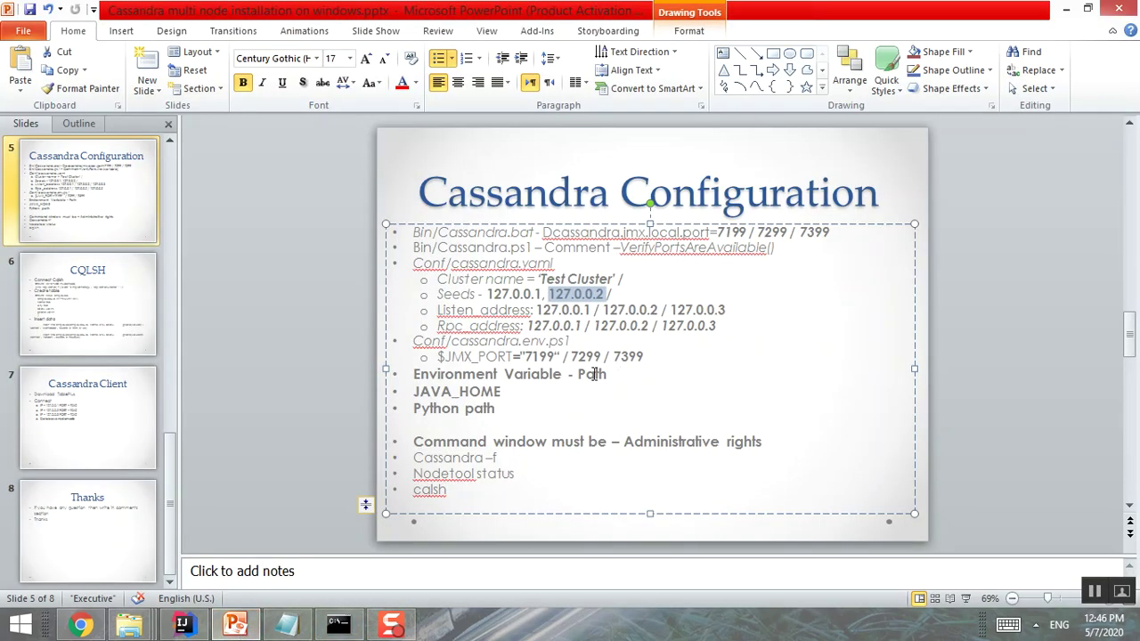
pyautogui.click(418, 392)
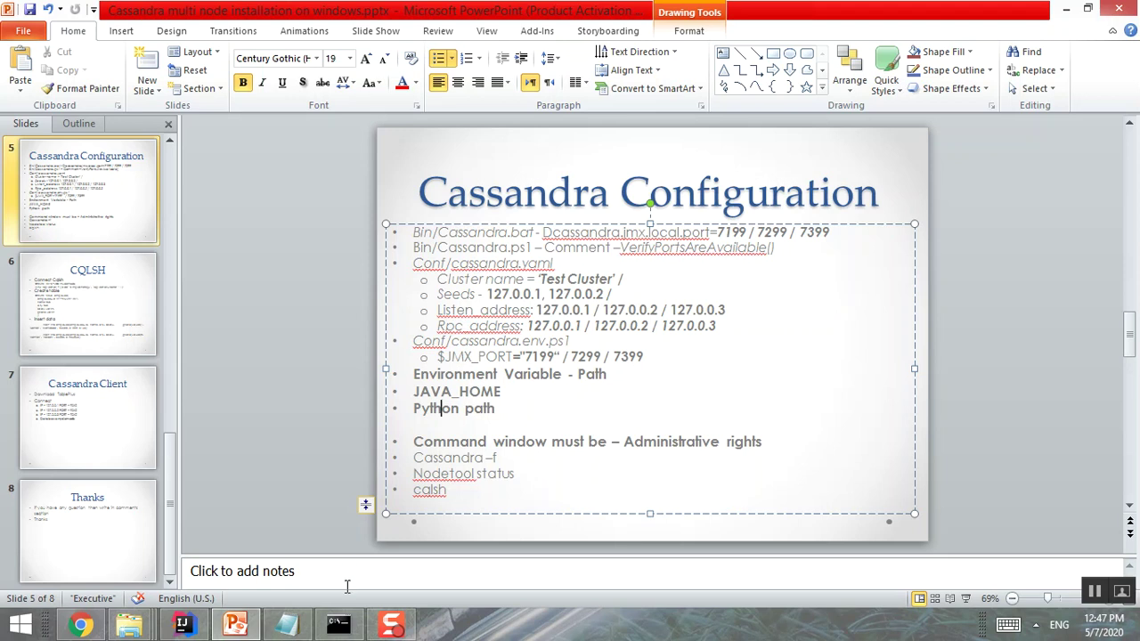
# Close the existing Command Prompt window and launch a new Command Prompt as administrator
pyautogui.click(338, 625)
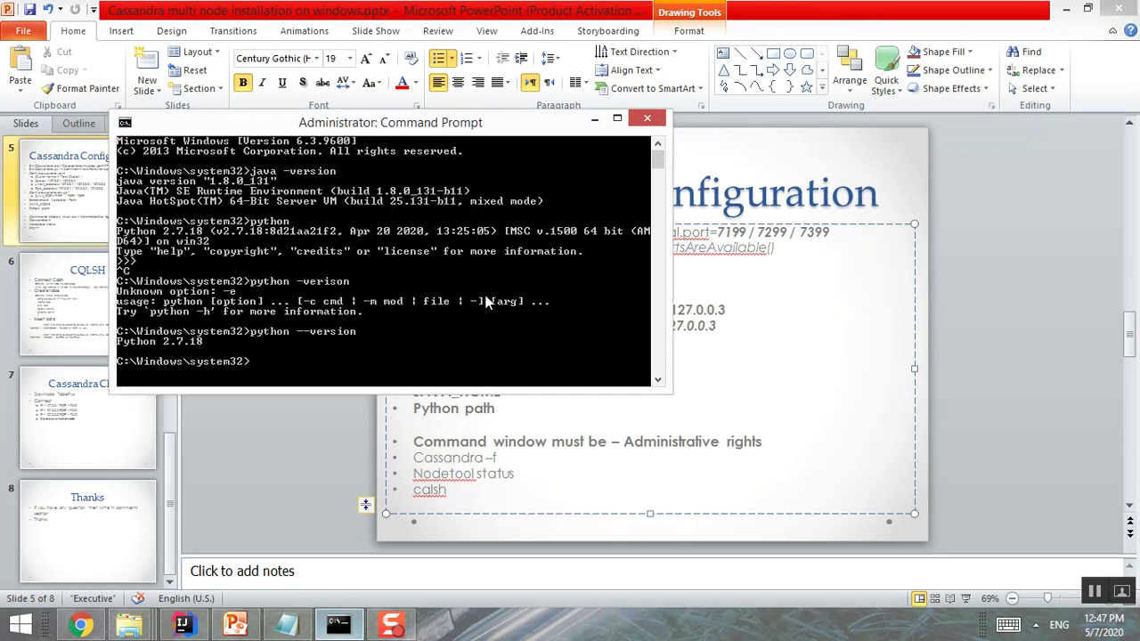
pyautogui.click(647, 117)
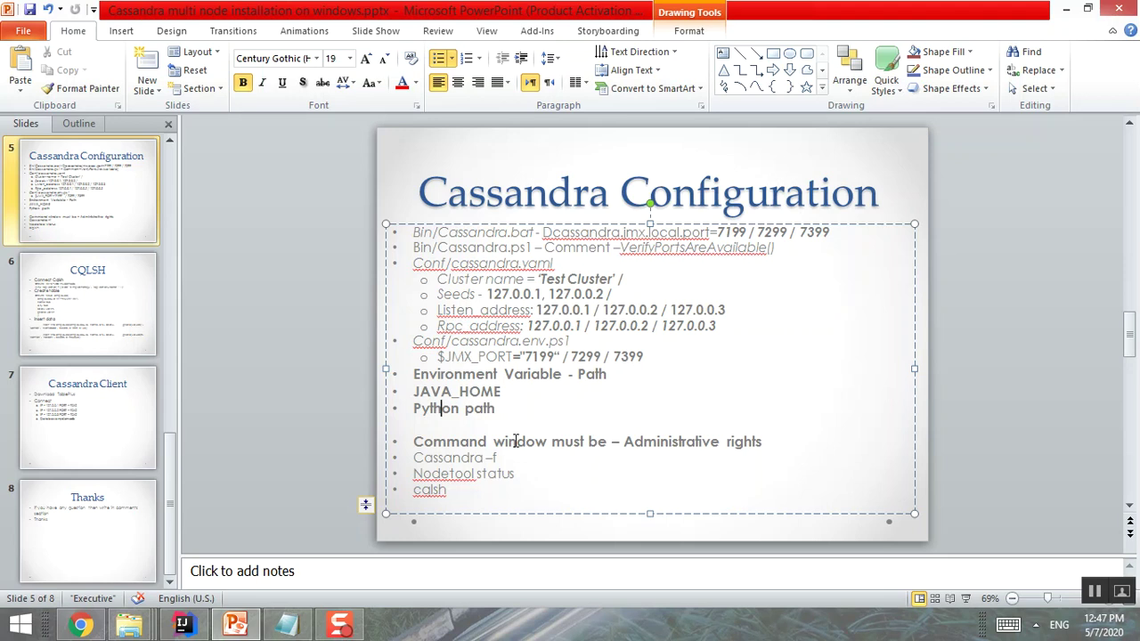
pyautogui.click(18, 626)
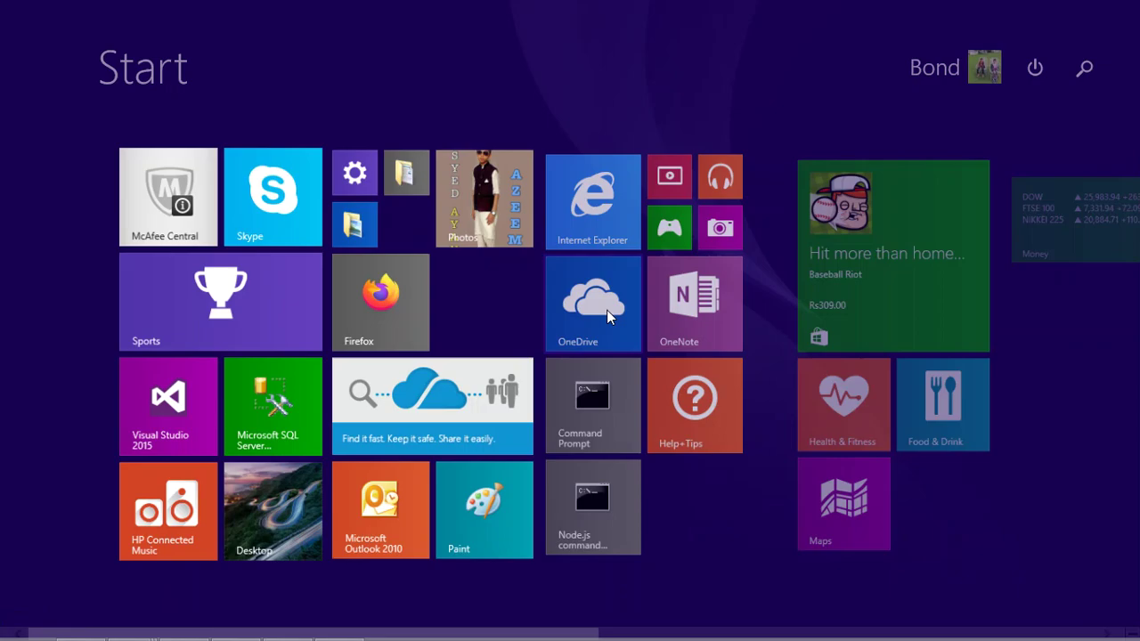
pyautogui.rightClick(574, 383)
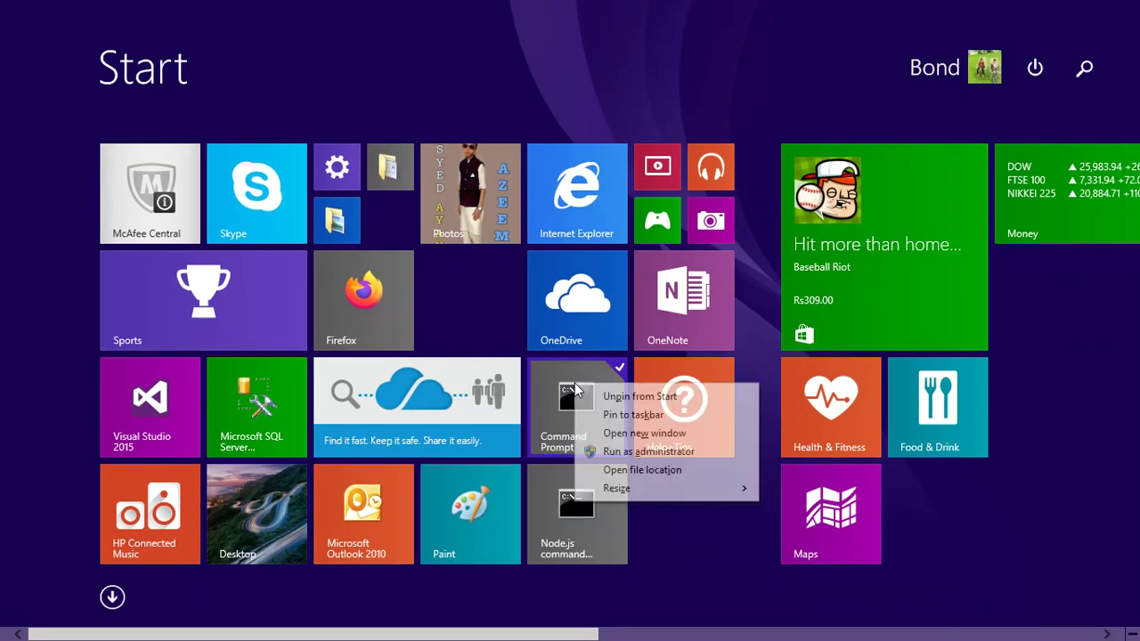
pyautogui.click(609, 450)
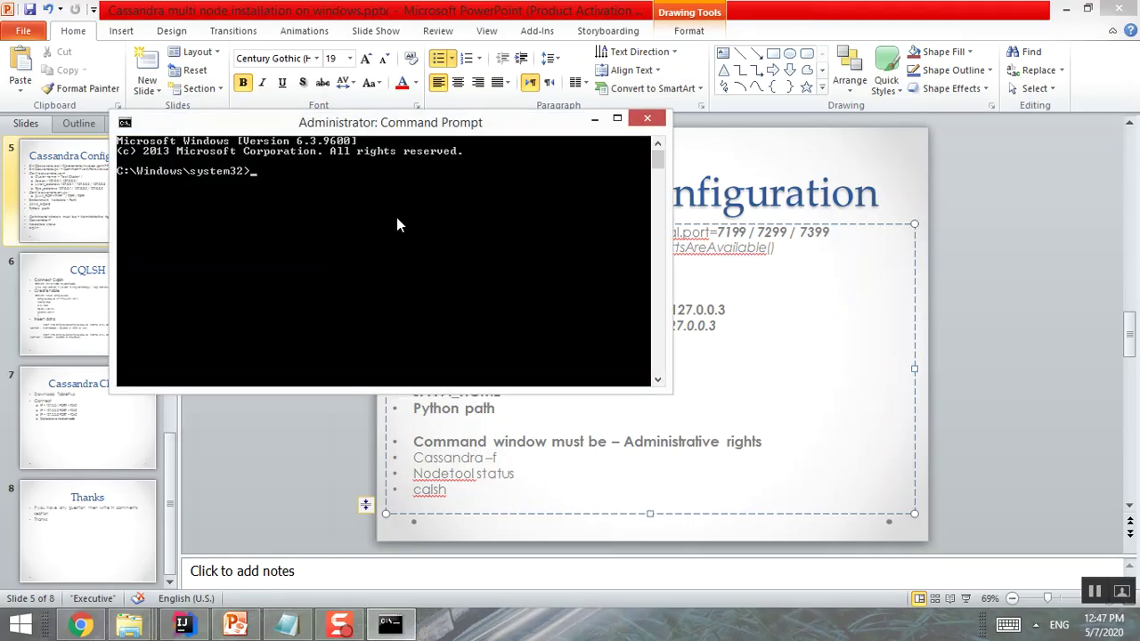
# Change the working directory to C:\cassandra-3.0.20\1\bin
pyautogui.write('cd\\')
pyautogui.write(' cassandra-3.0.20\\')
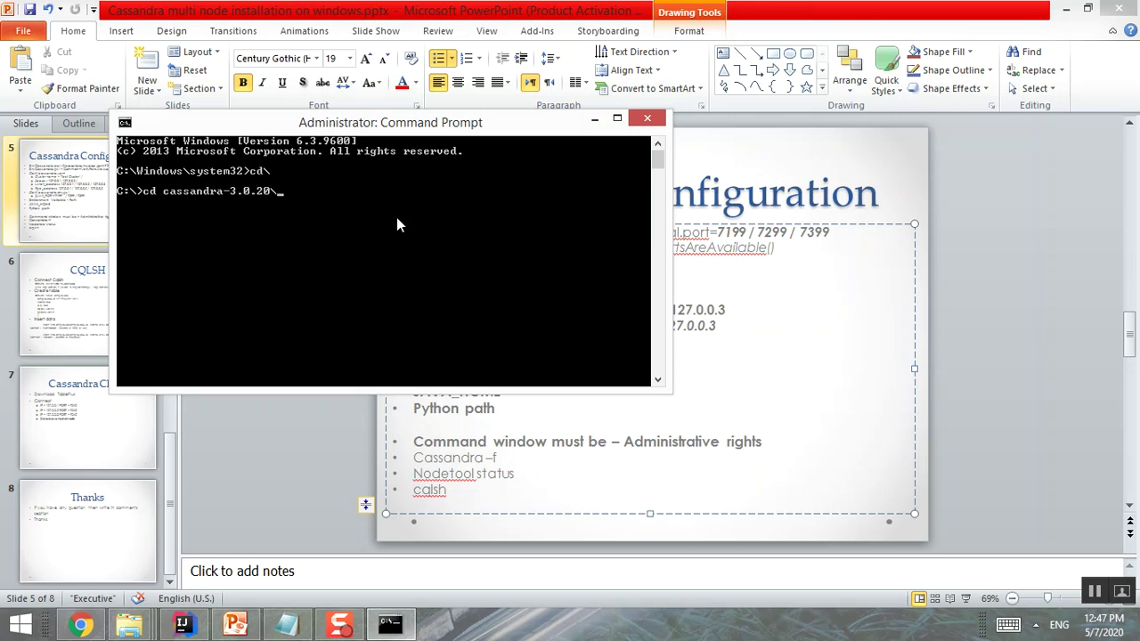
pyautogui.write('i\\bin\\')
pyautogui.press('Return')
# Clear the console and start node 1 in the foreground with cassandra -f
pyautogui.write('cls')
pyautogui.press('Return')
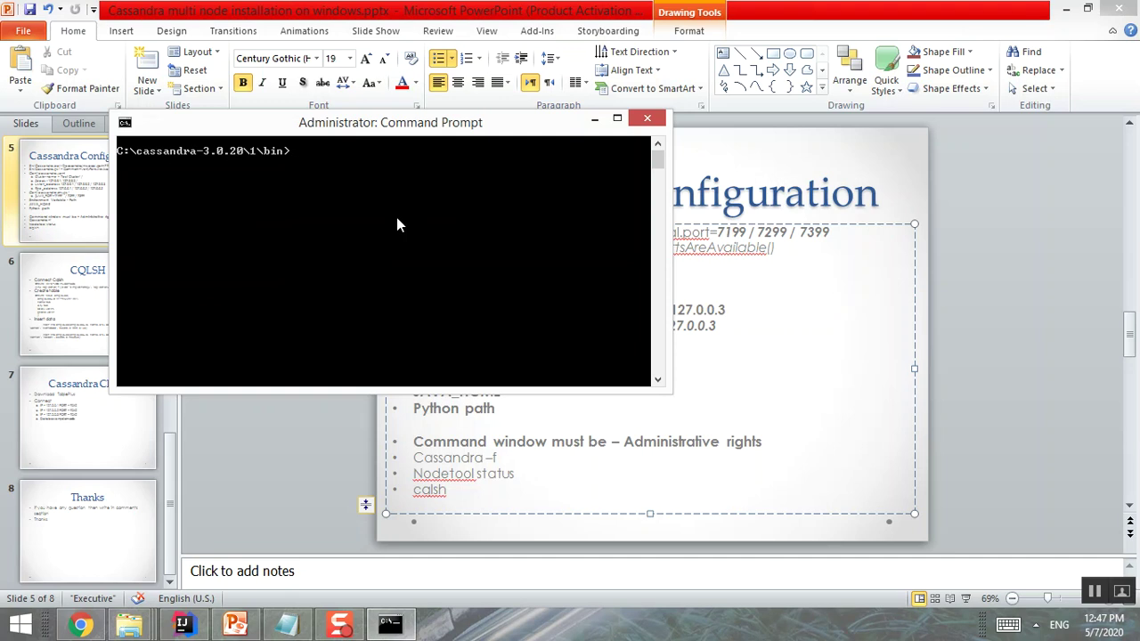
pyautogui.write('cassandra -f')
pyautogui.press('Return')
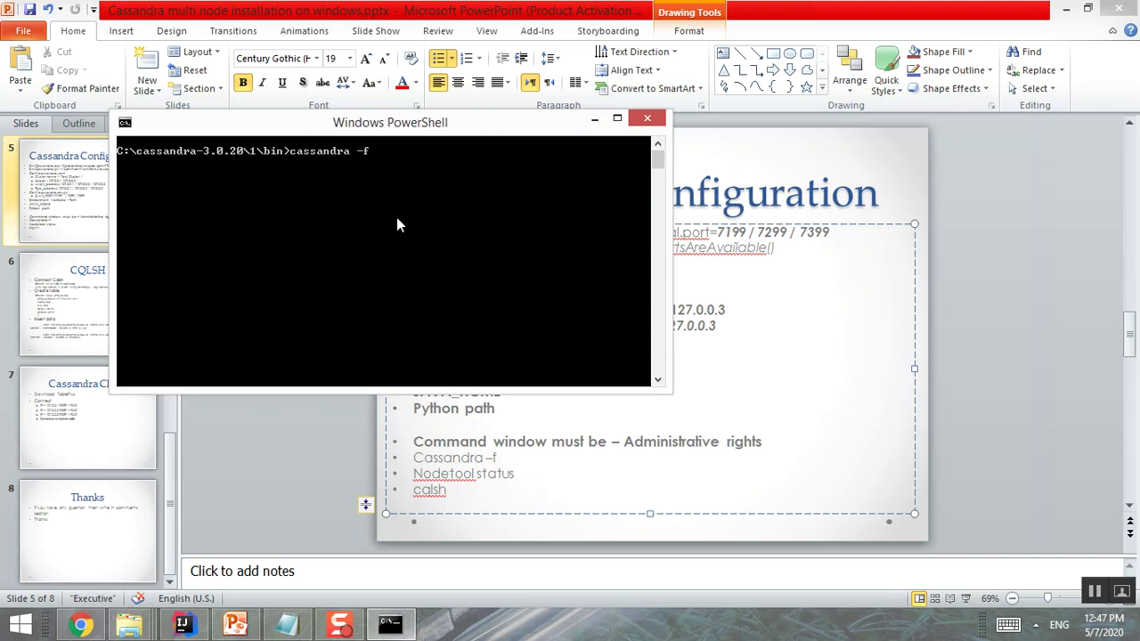